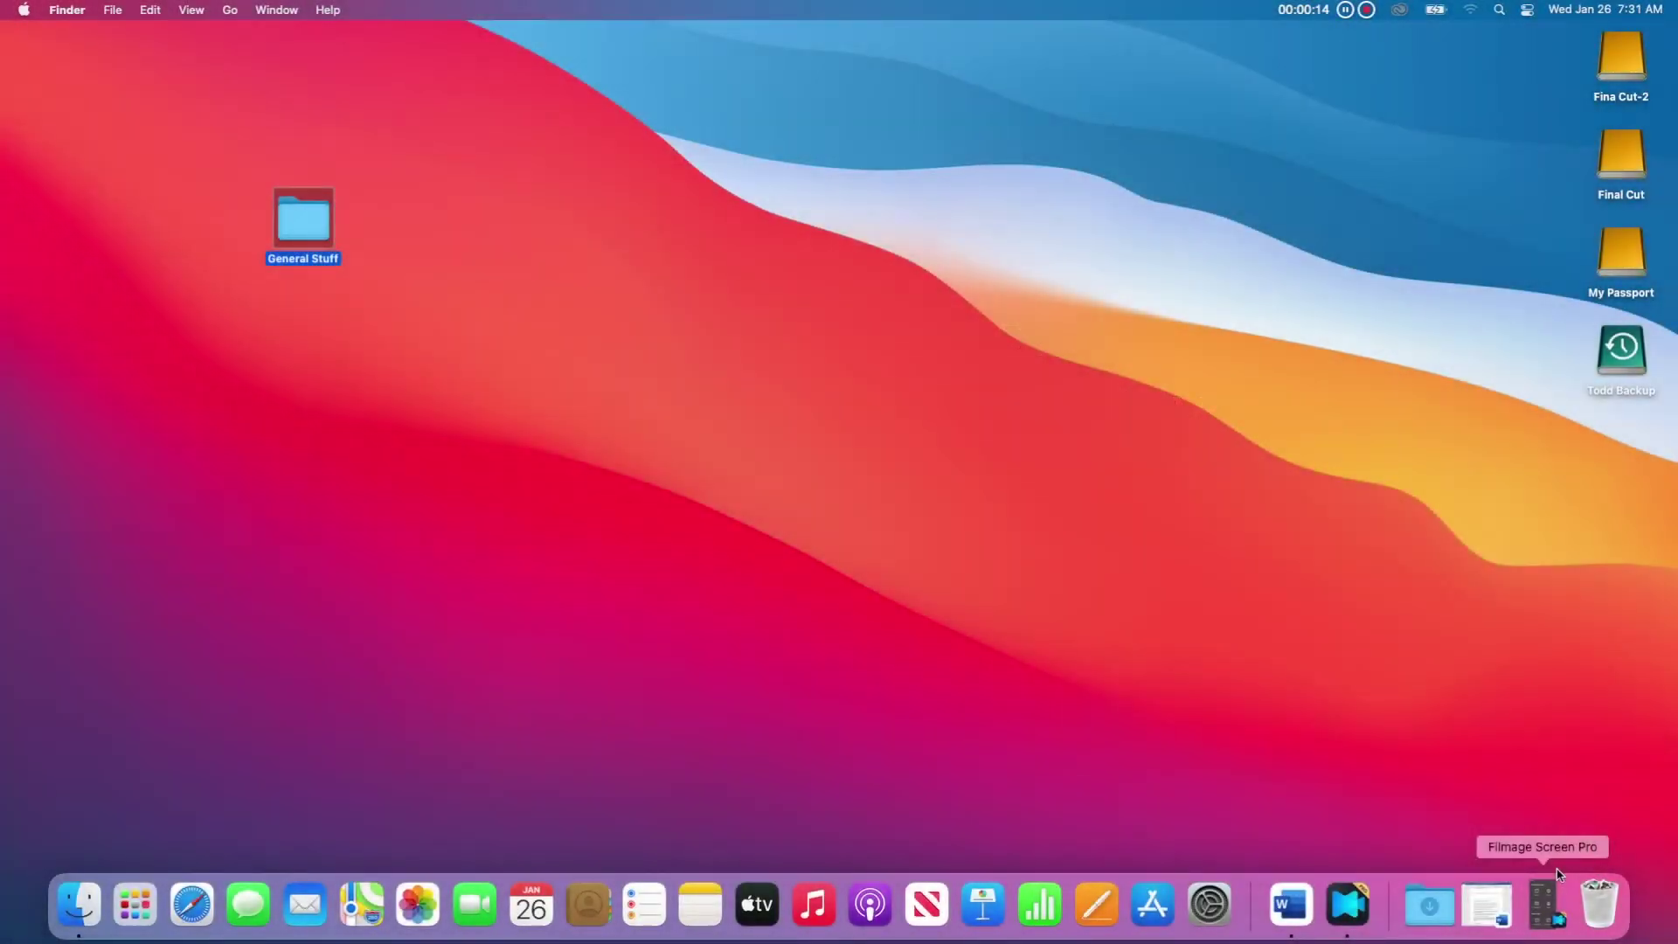
right_click(1592, 892)
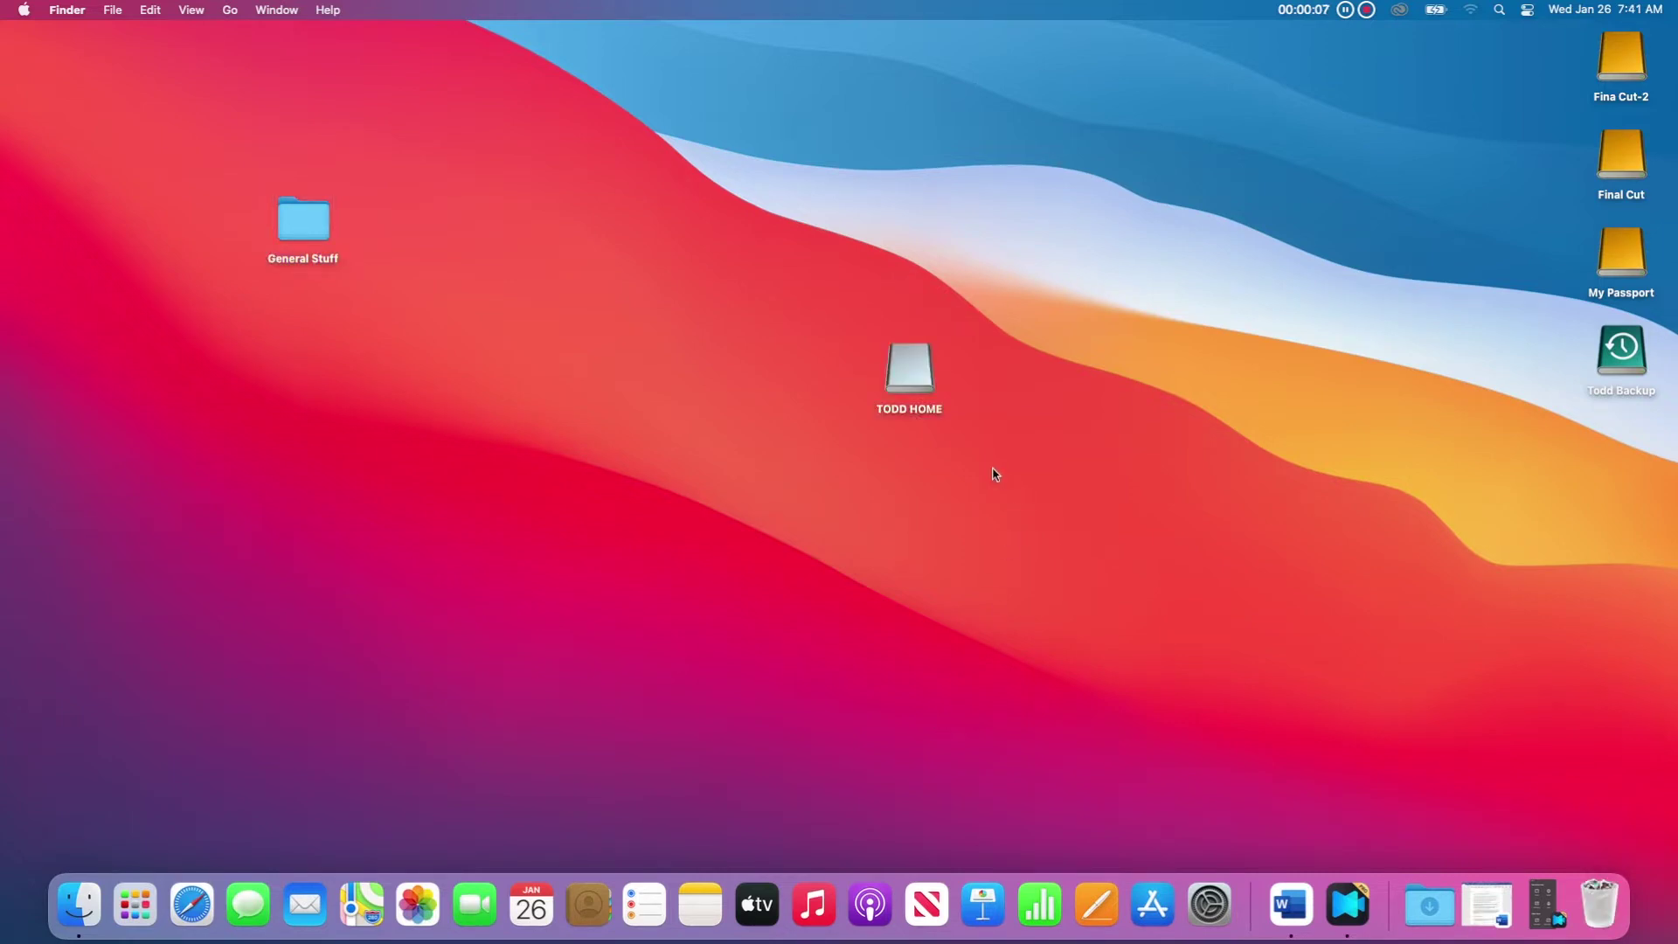
Step: Open the silver external drive on the desktop and show its hidden files and folders
click(910, 377)
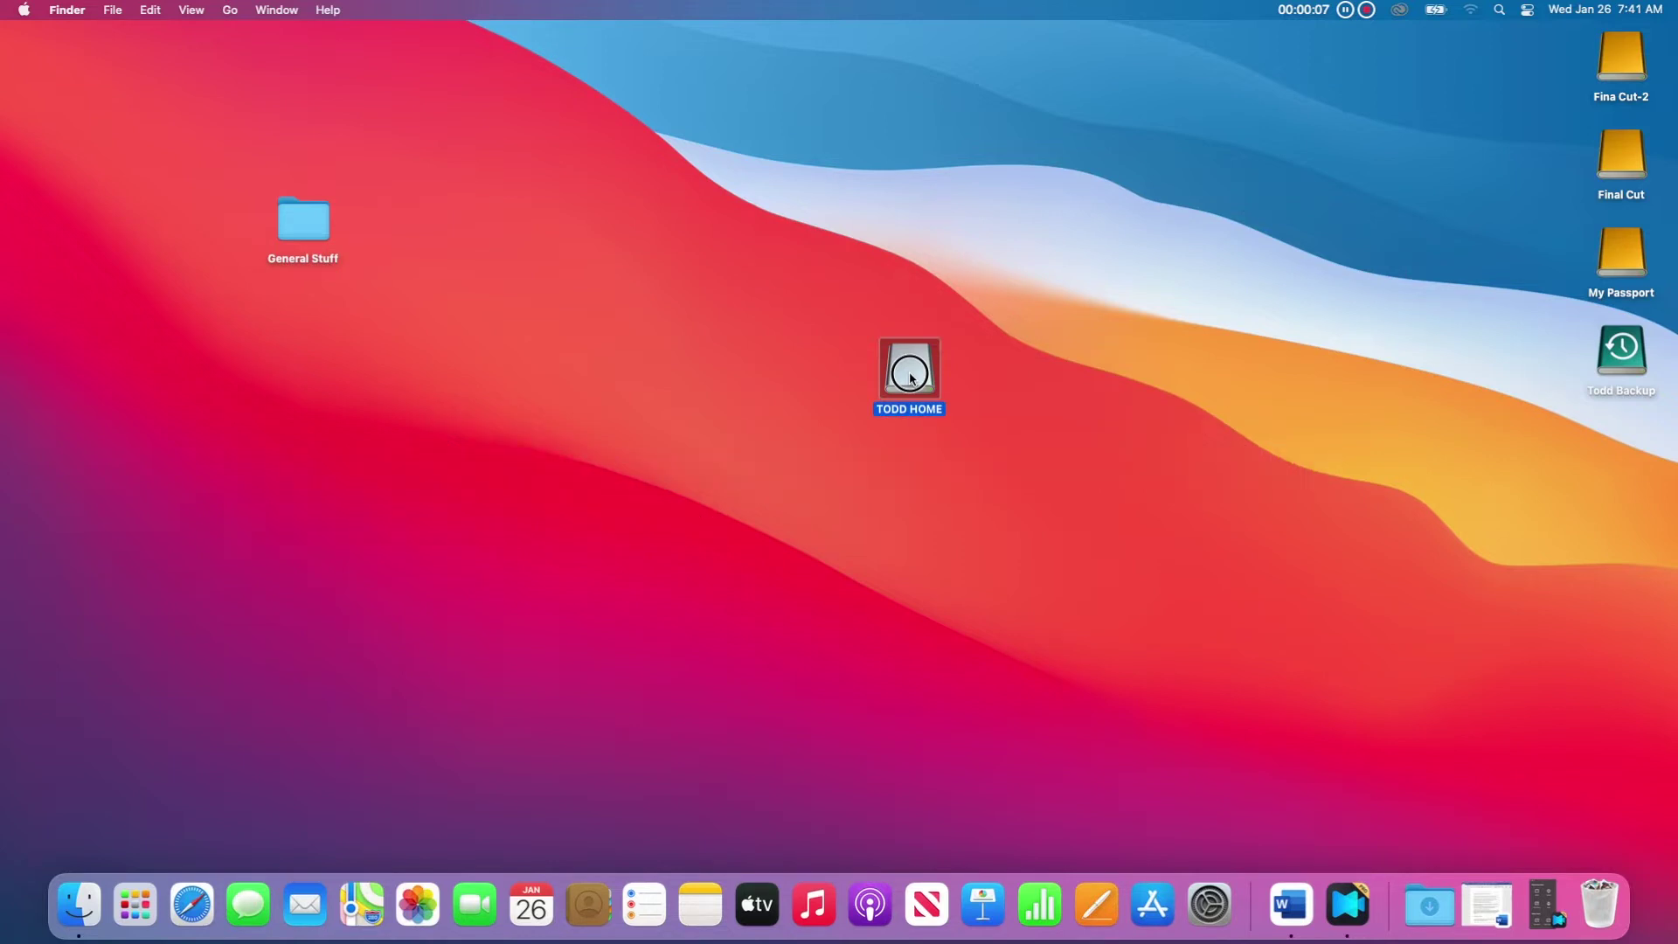
double_click(910, 375)
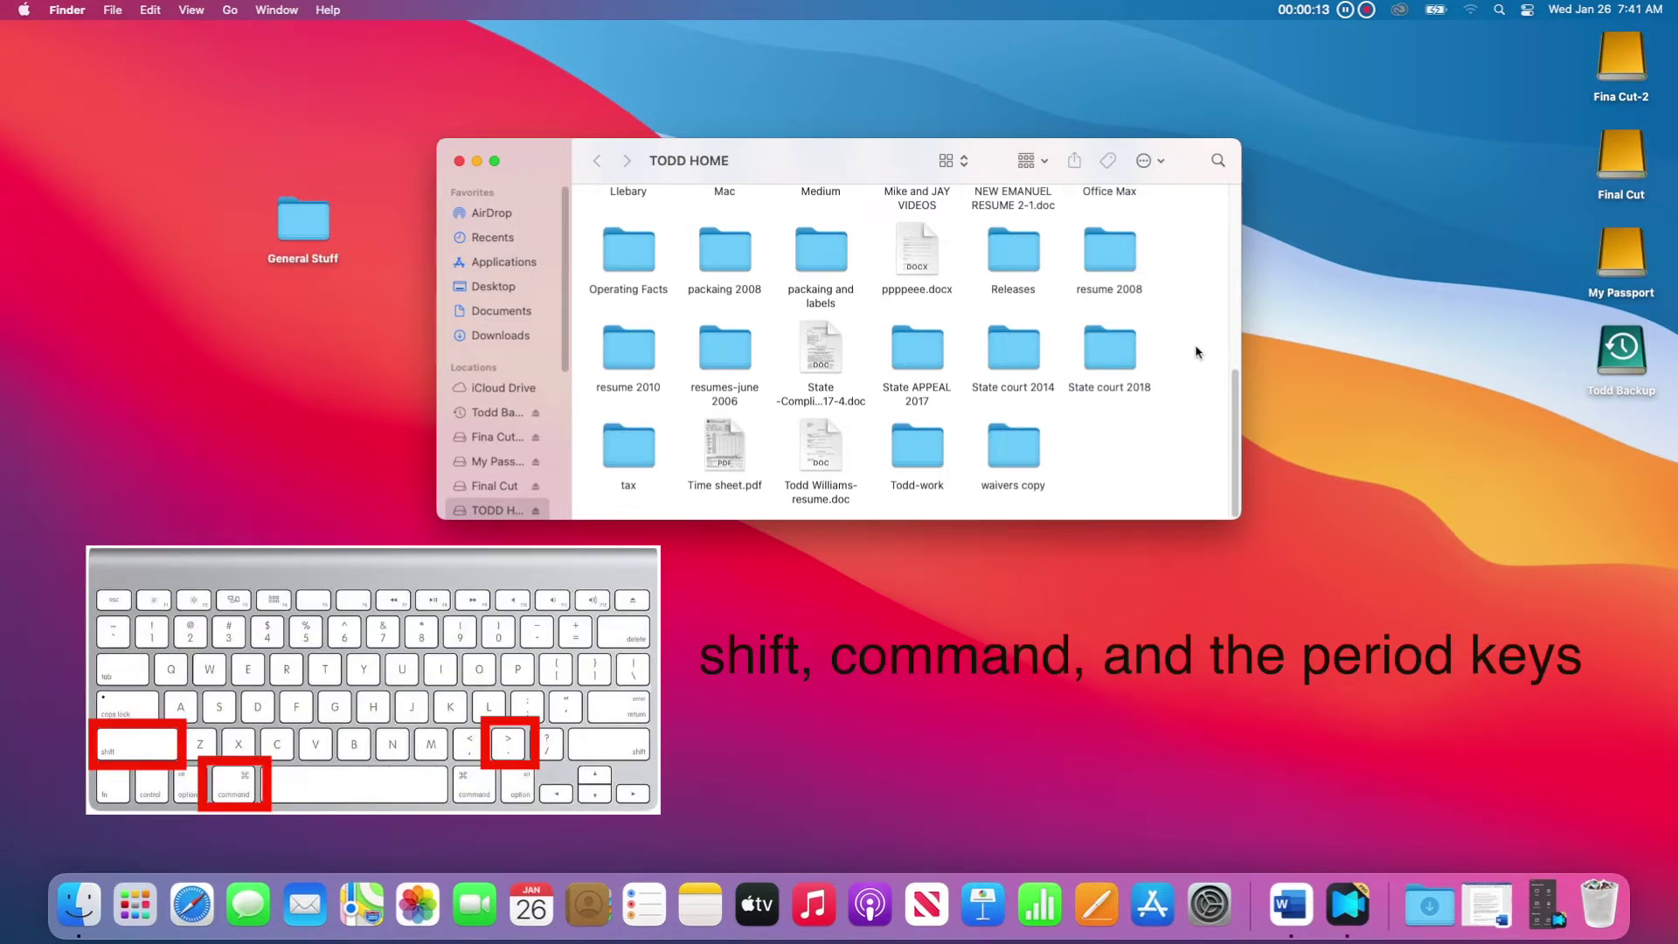
key(shift+super+period)
scroll(1196, 351, down, 2)
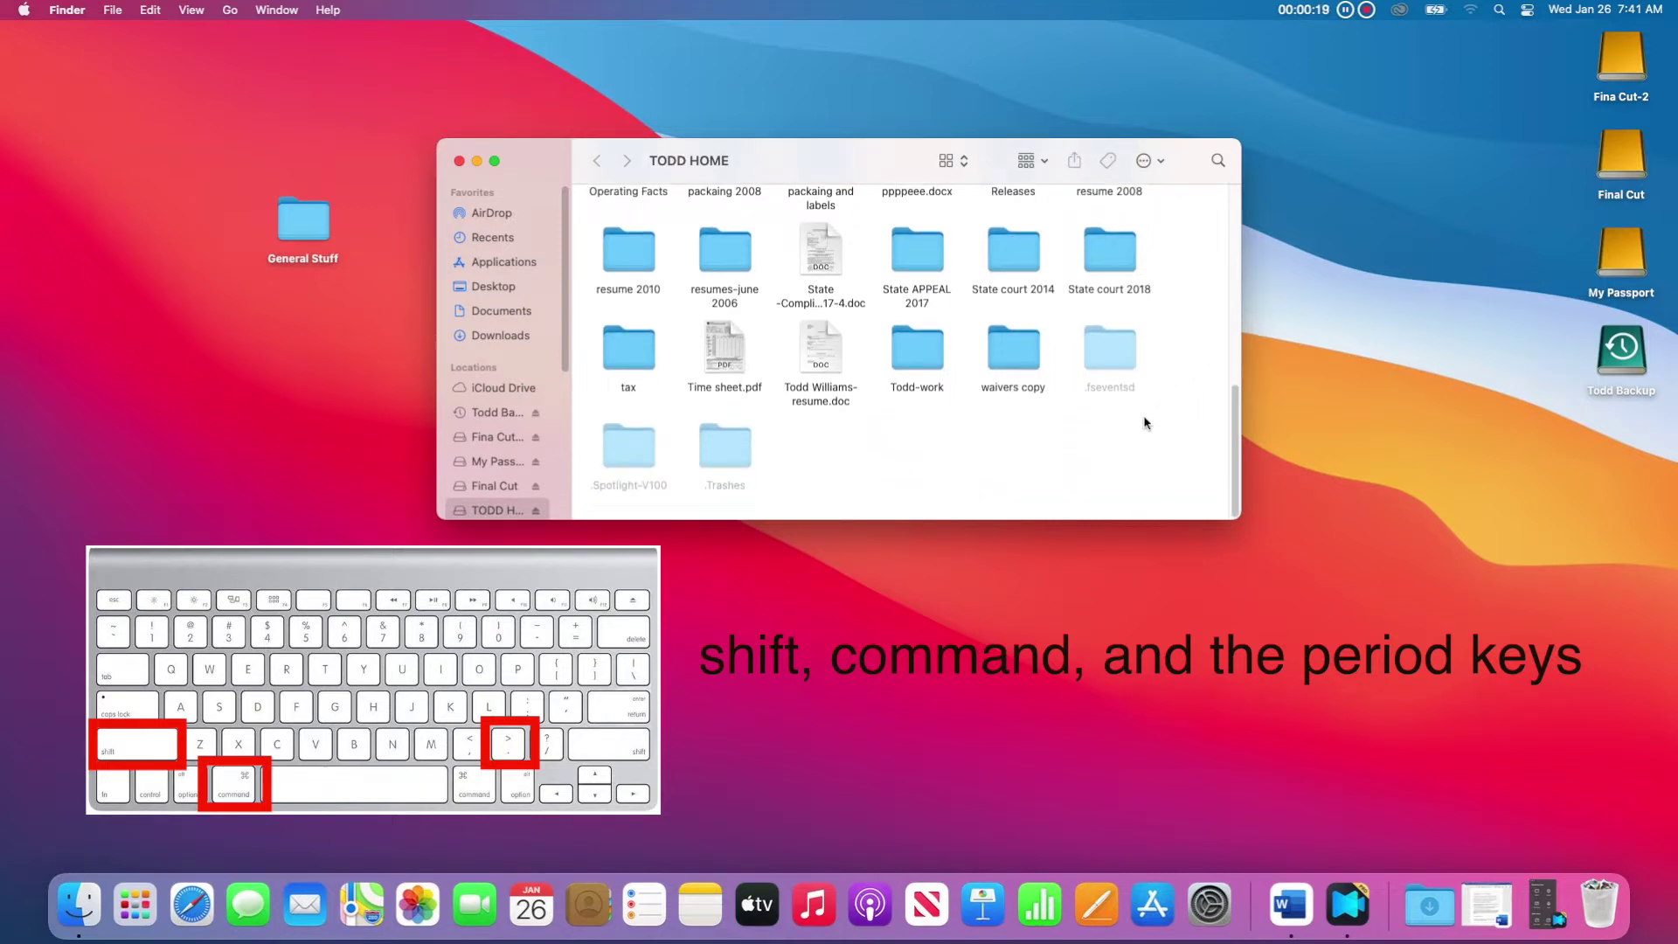
Step: Permanently delete the "Busines stuff copy" folder from the Trash folder inside the drive's hidden .Trashes folder
double_click(723, 455)
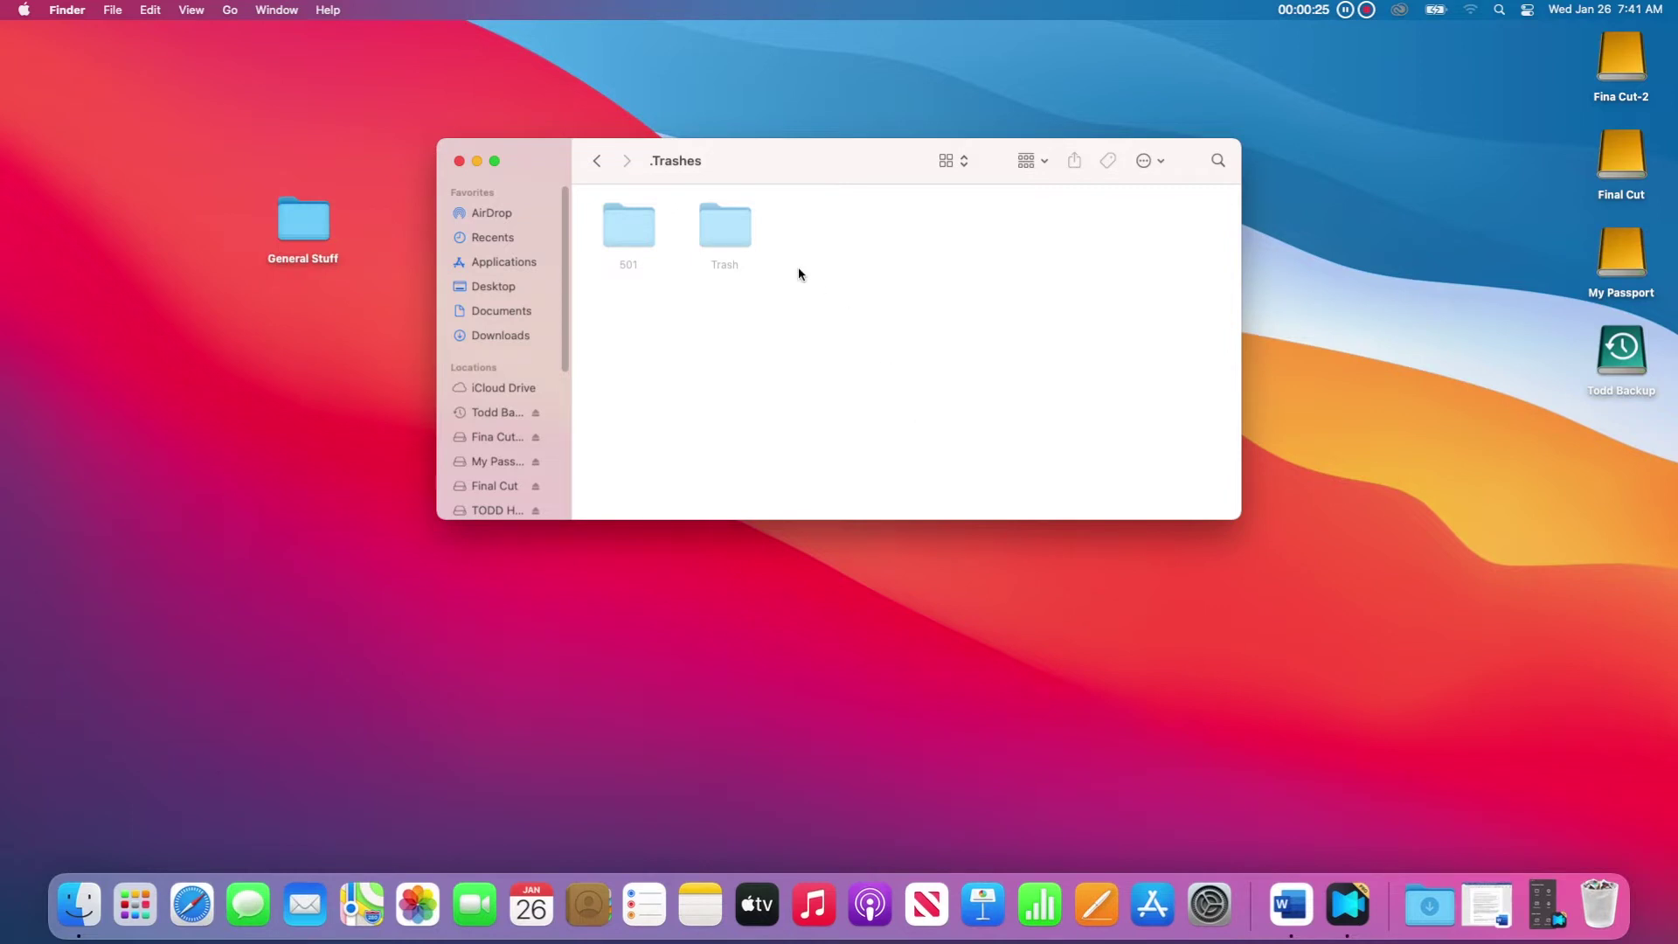
double_click(743, 231)
click(811, 249)
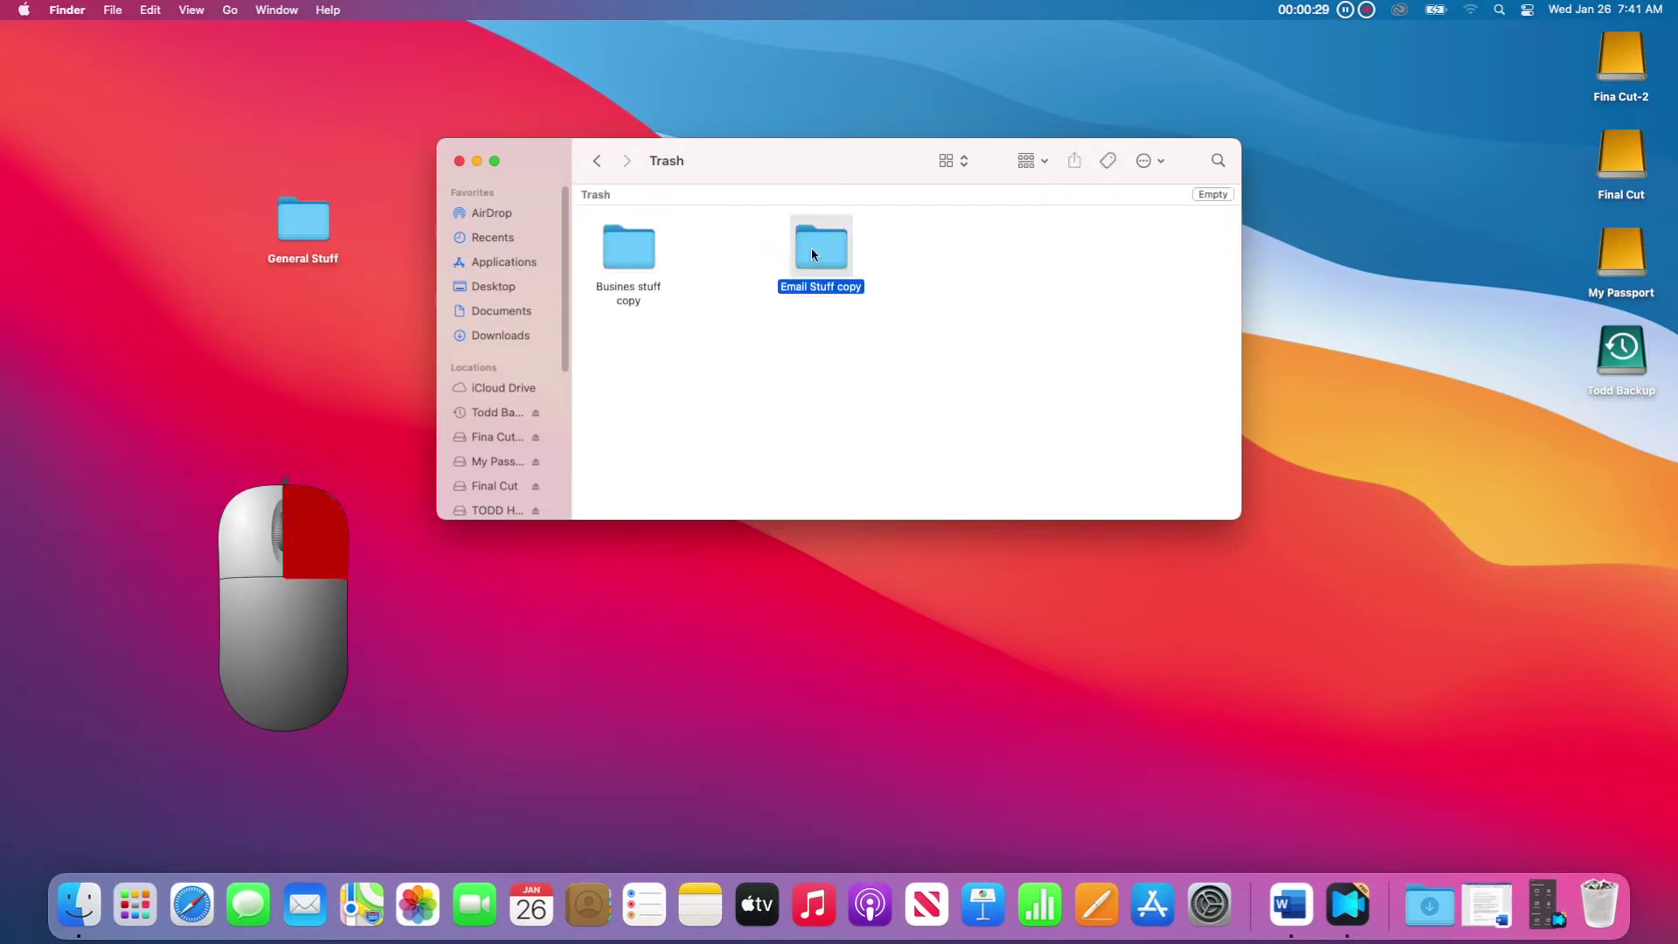
click(642, 258)
right_click(642, 258)
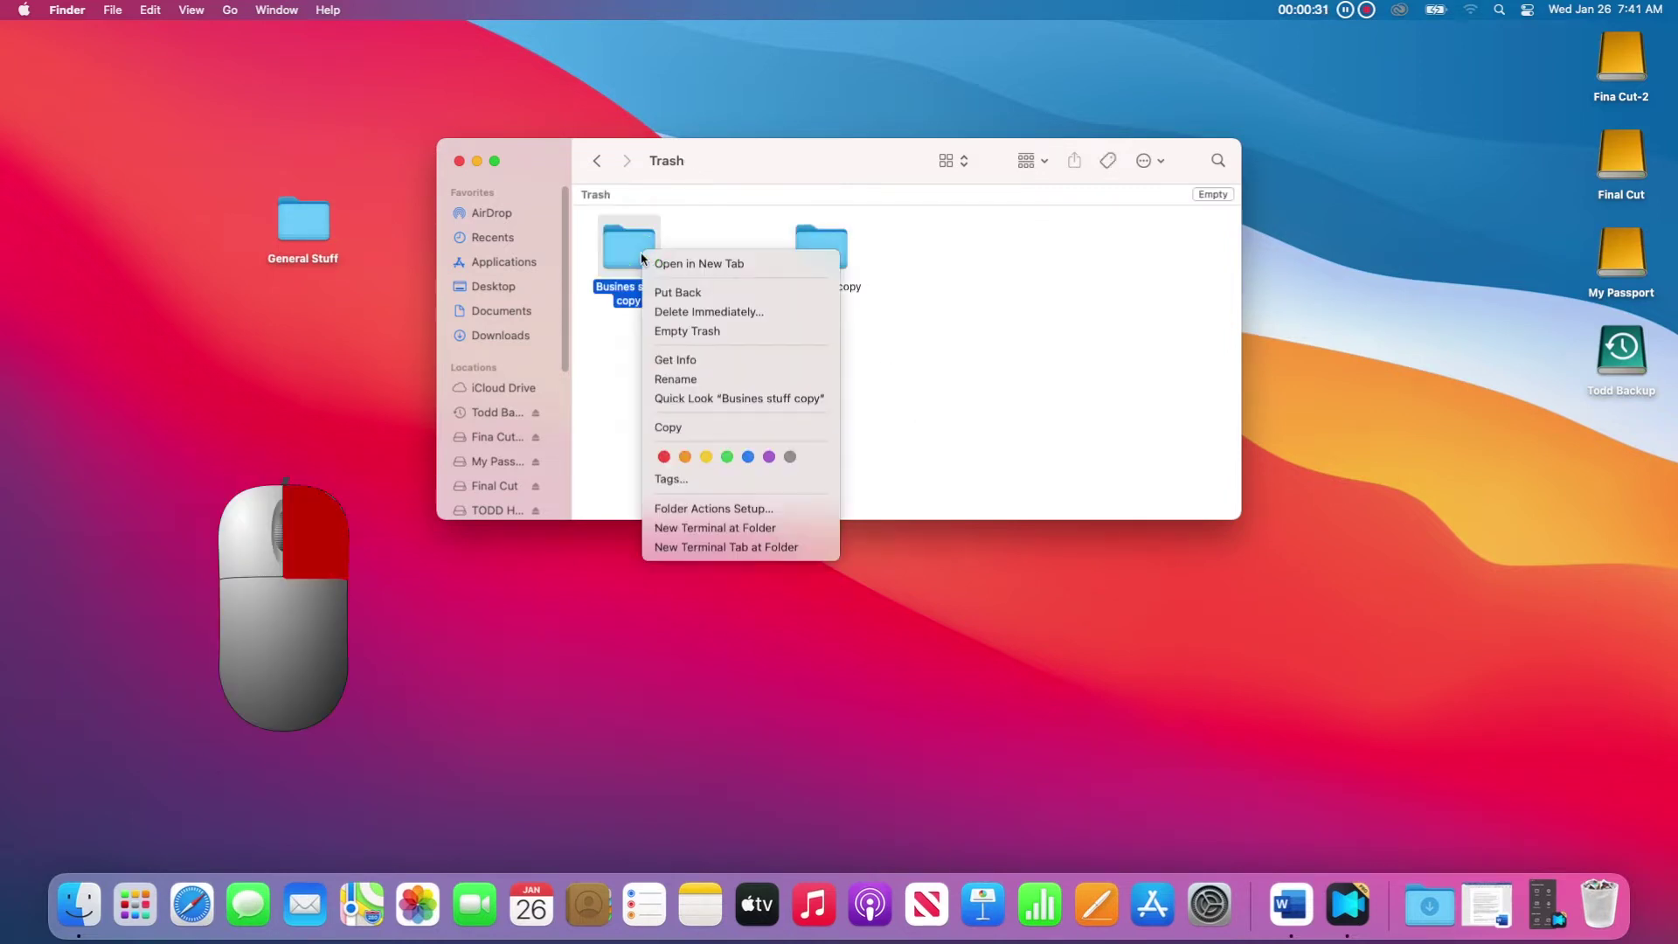
click(813, 319)
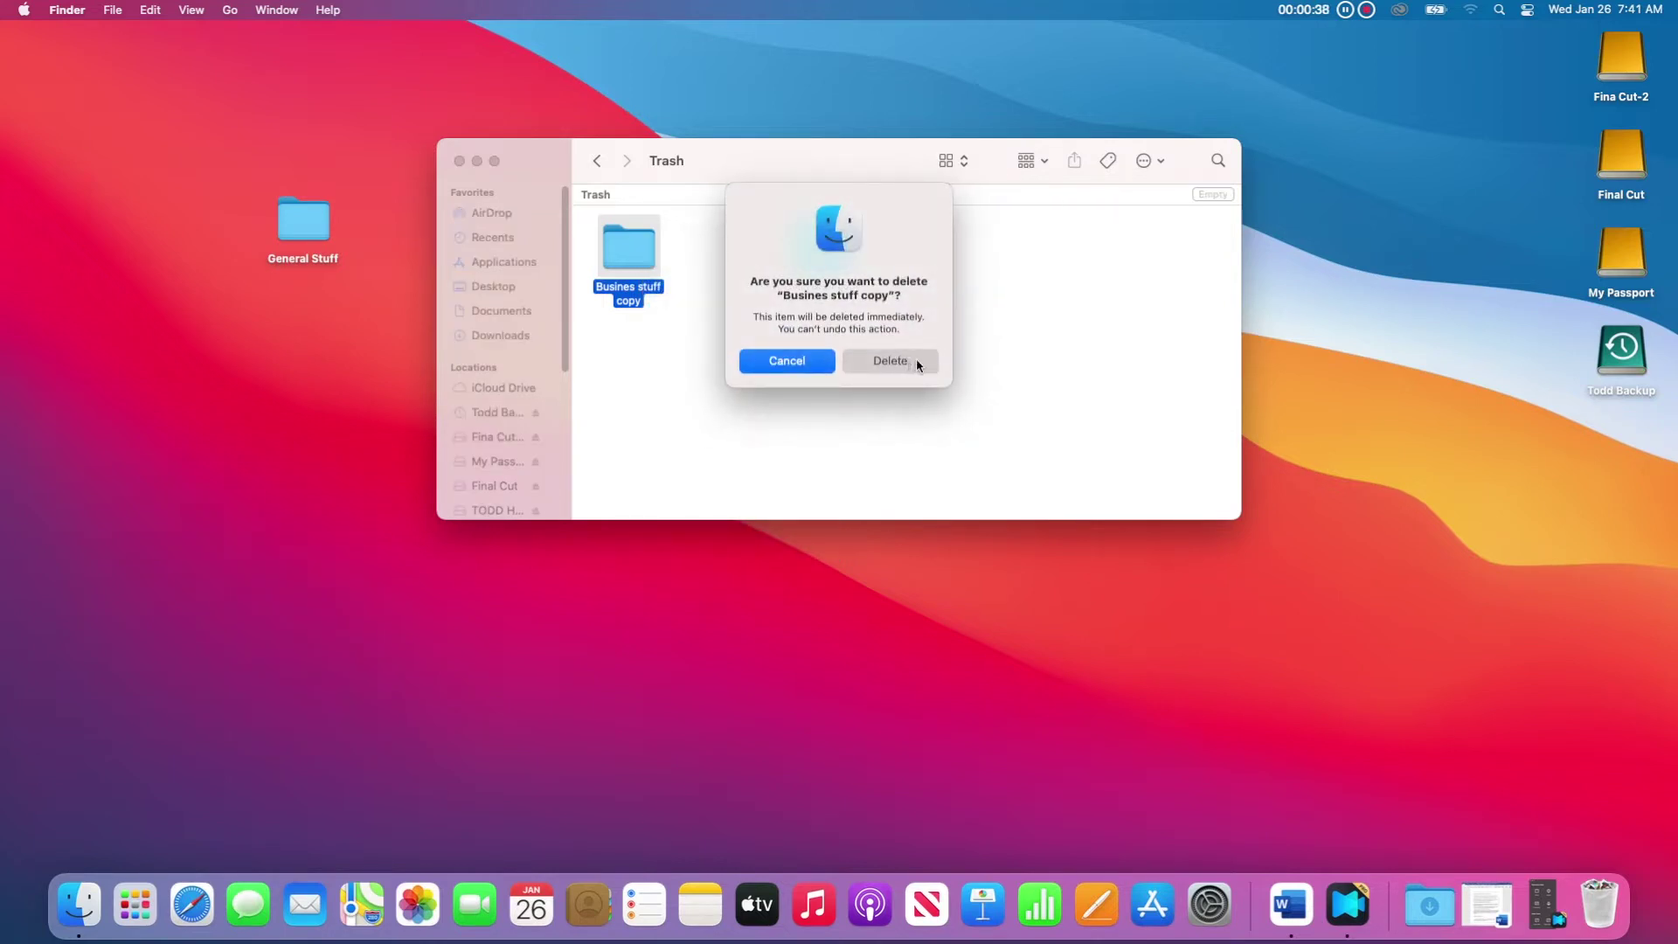
click(918, 363)
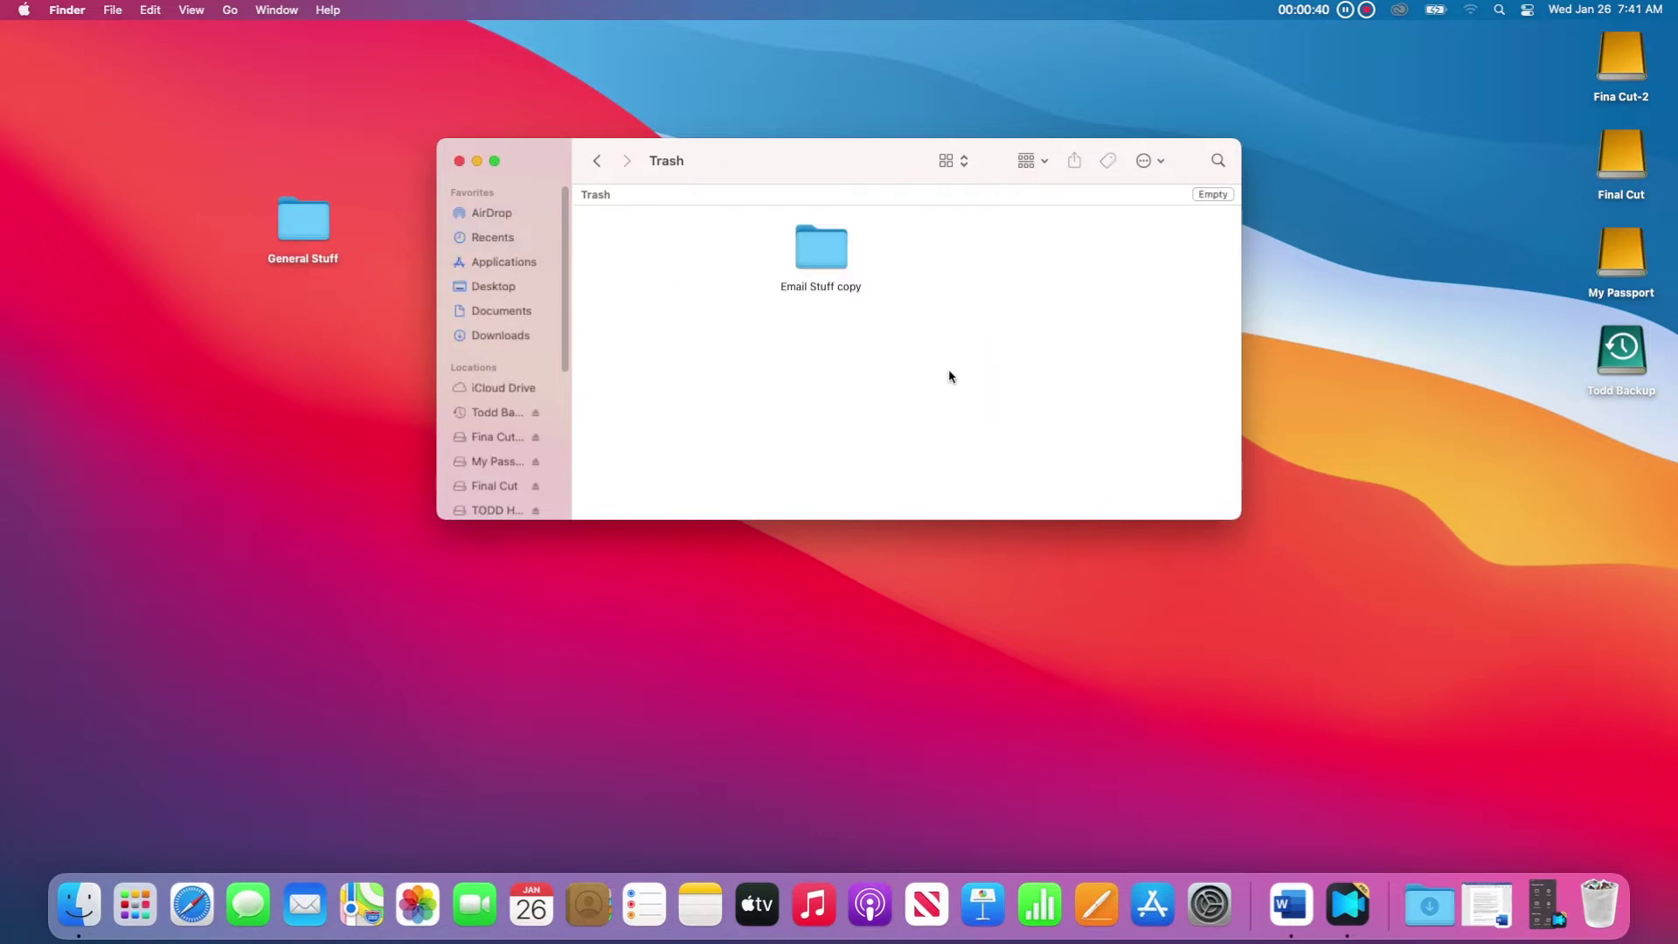
Step: Return to the drive's root folder and hide the hidden files and folders again
click(597, 162)
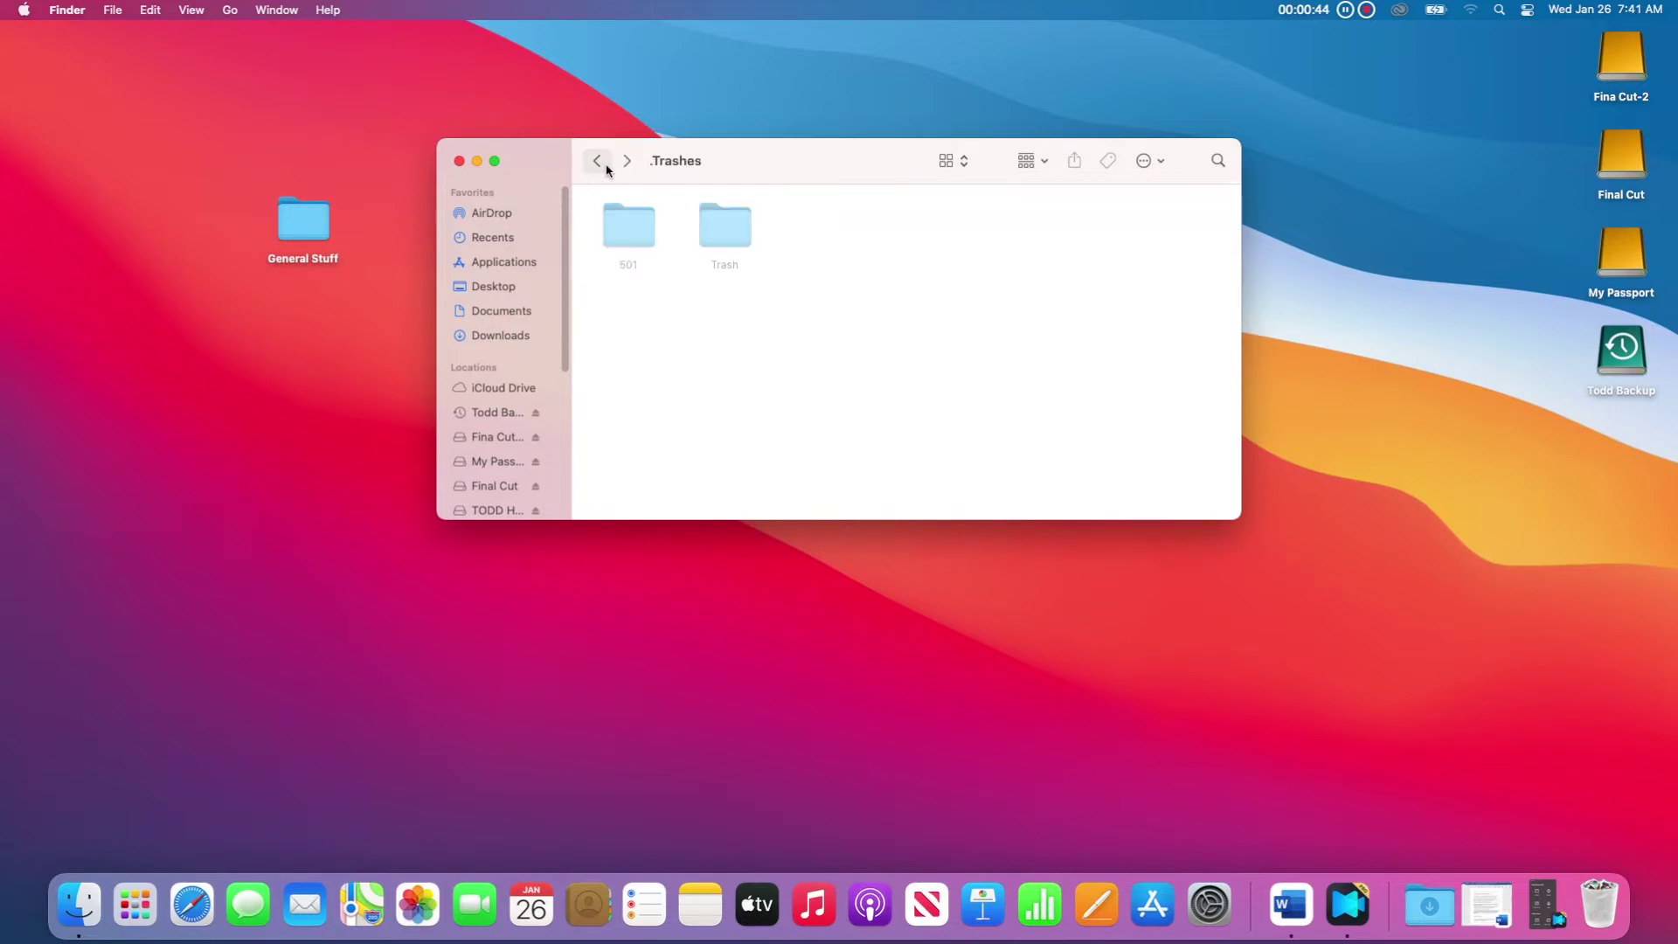
click(605, 166)
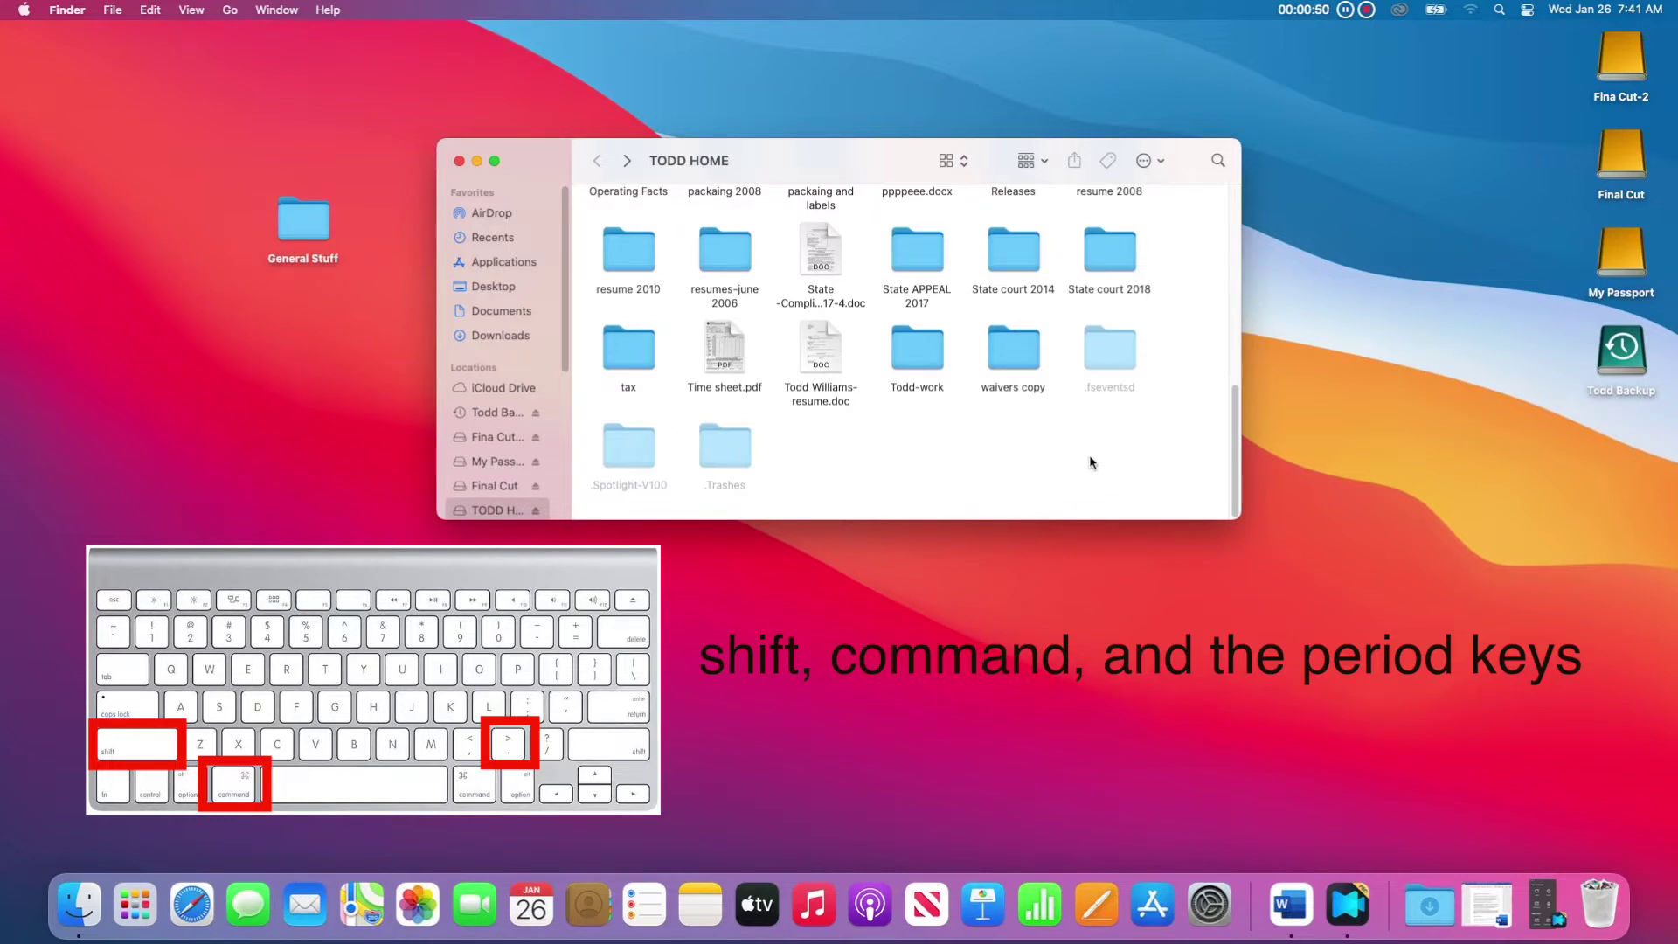
key(super+shift+period)
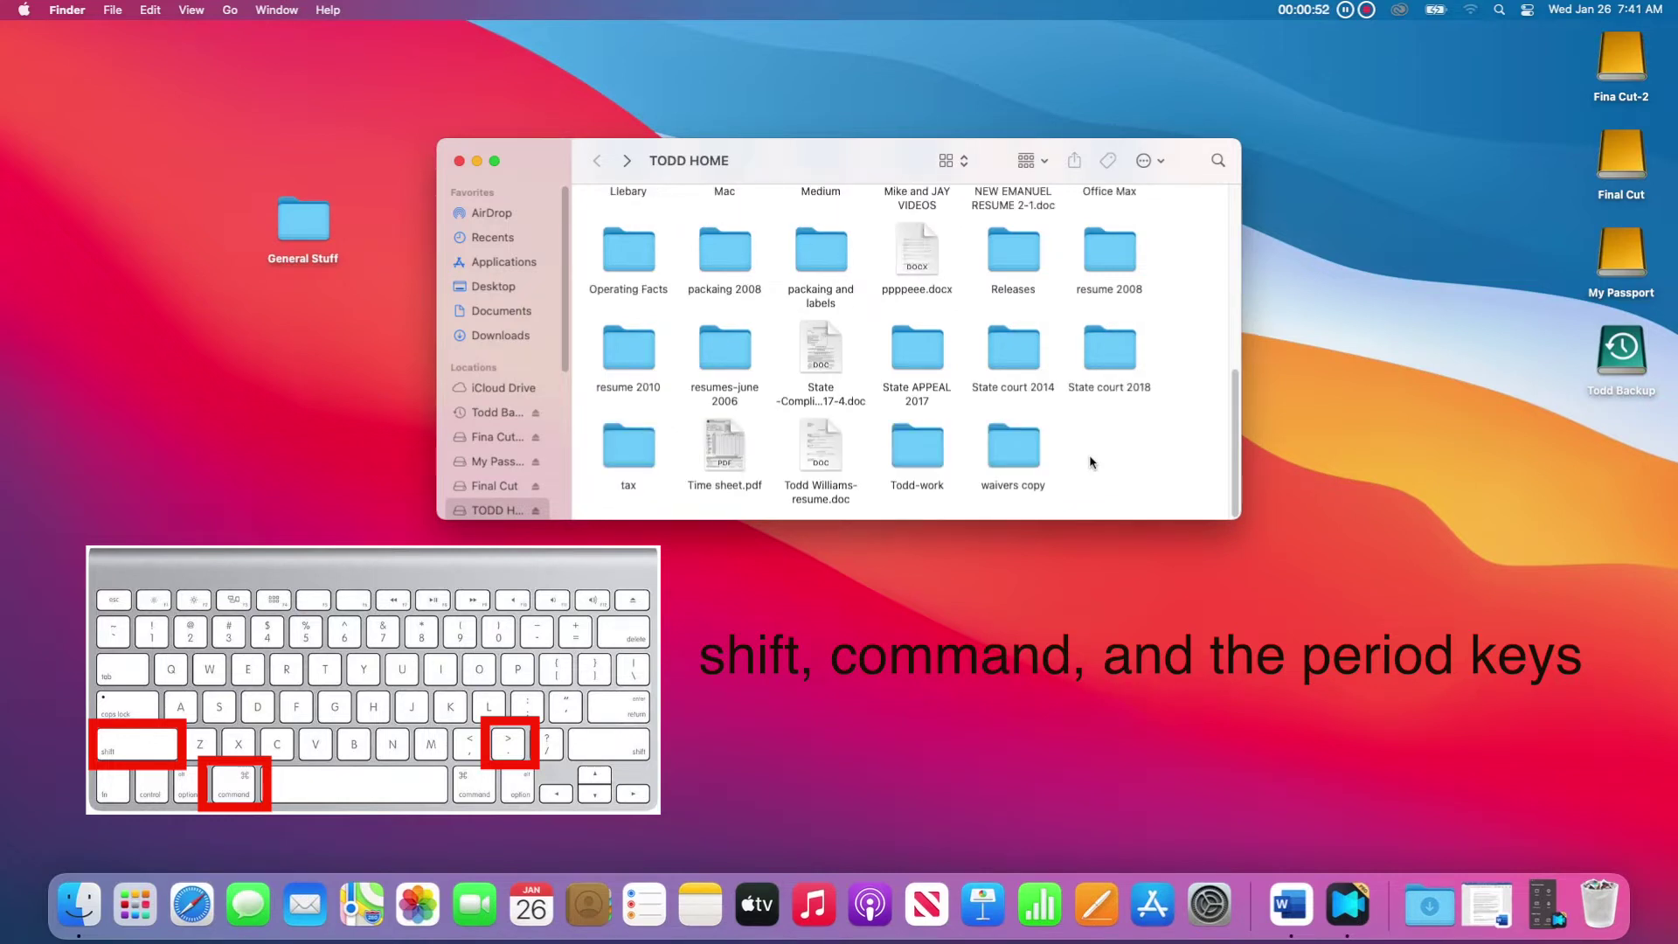
click(1245, 295)
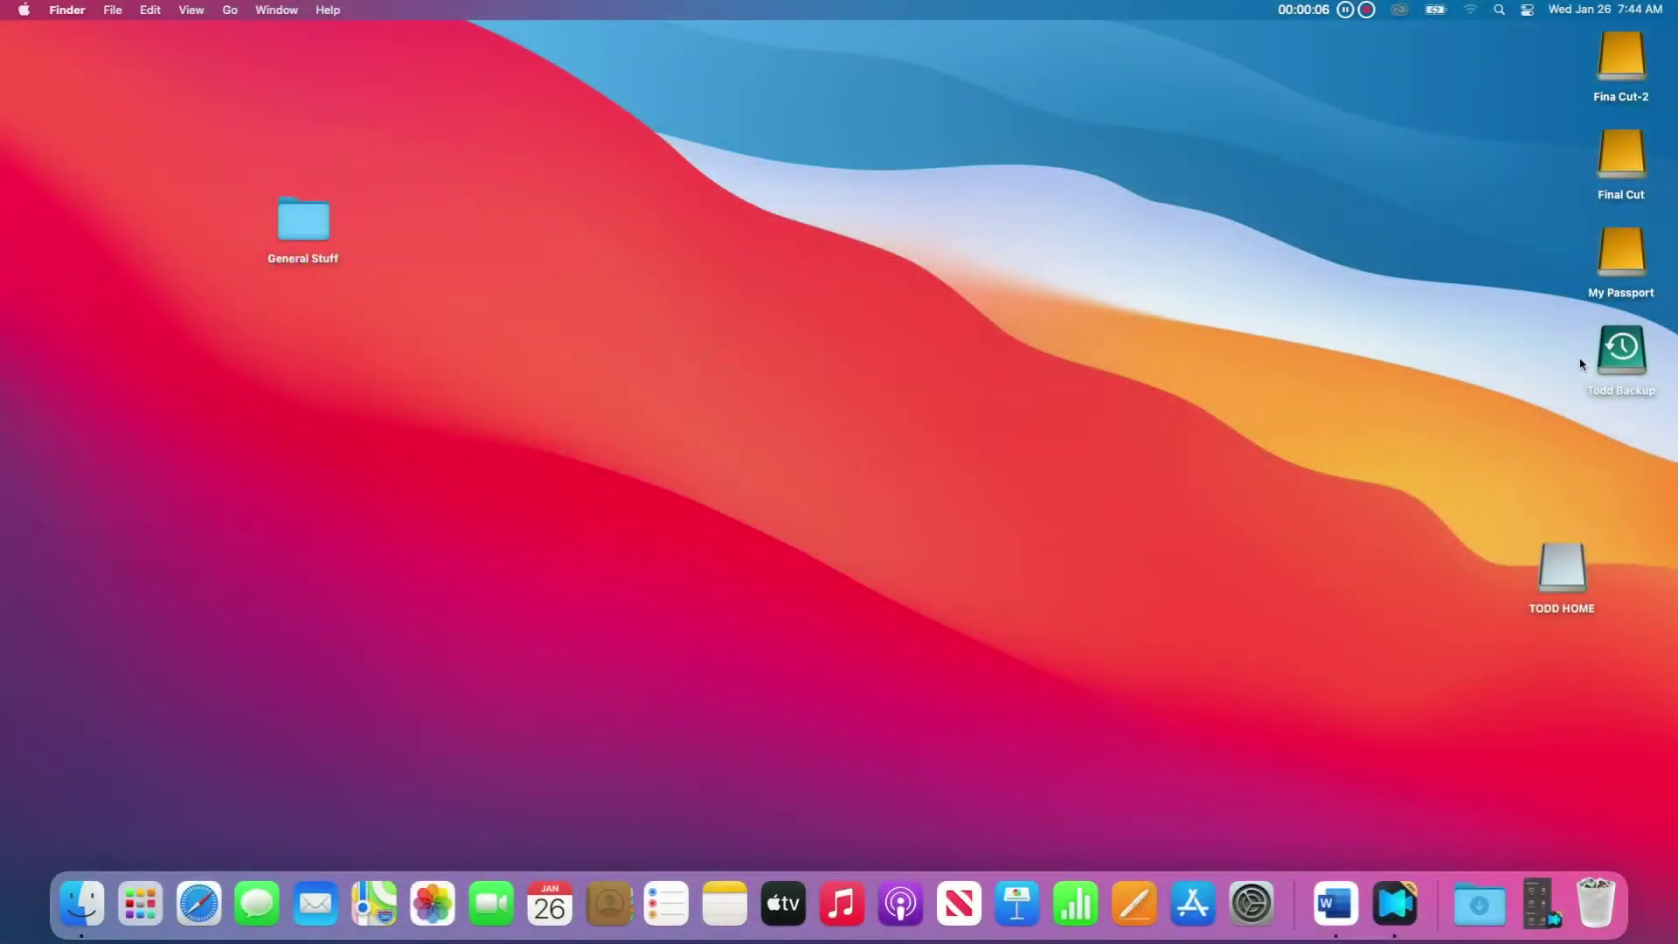
Step: Move the My Passport drive icon to the middle of the desktop and open the drive
drag(1619, 267, 859, 232)
click(1113, 312)
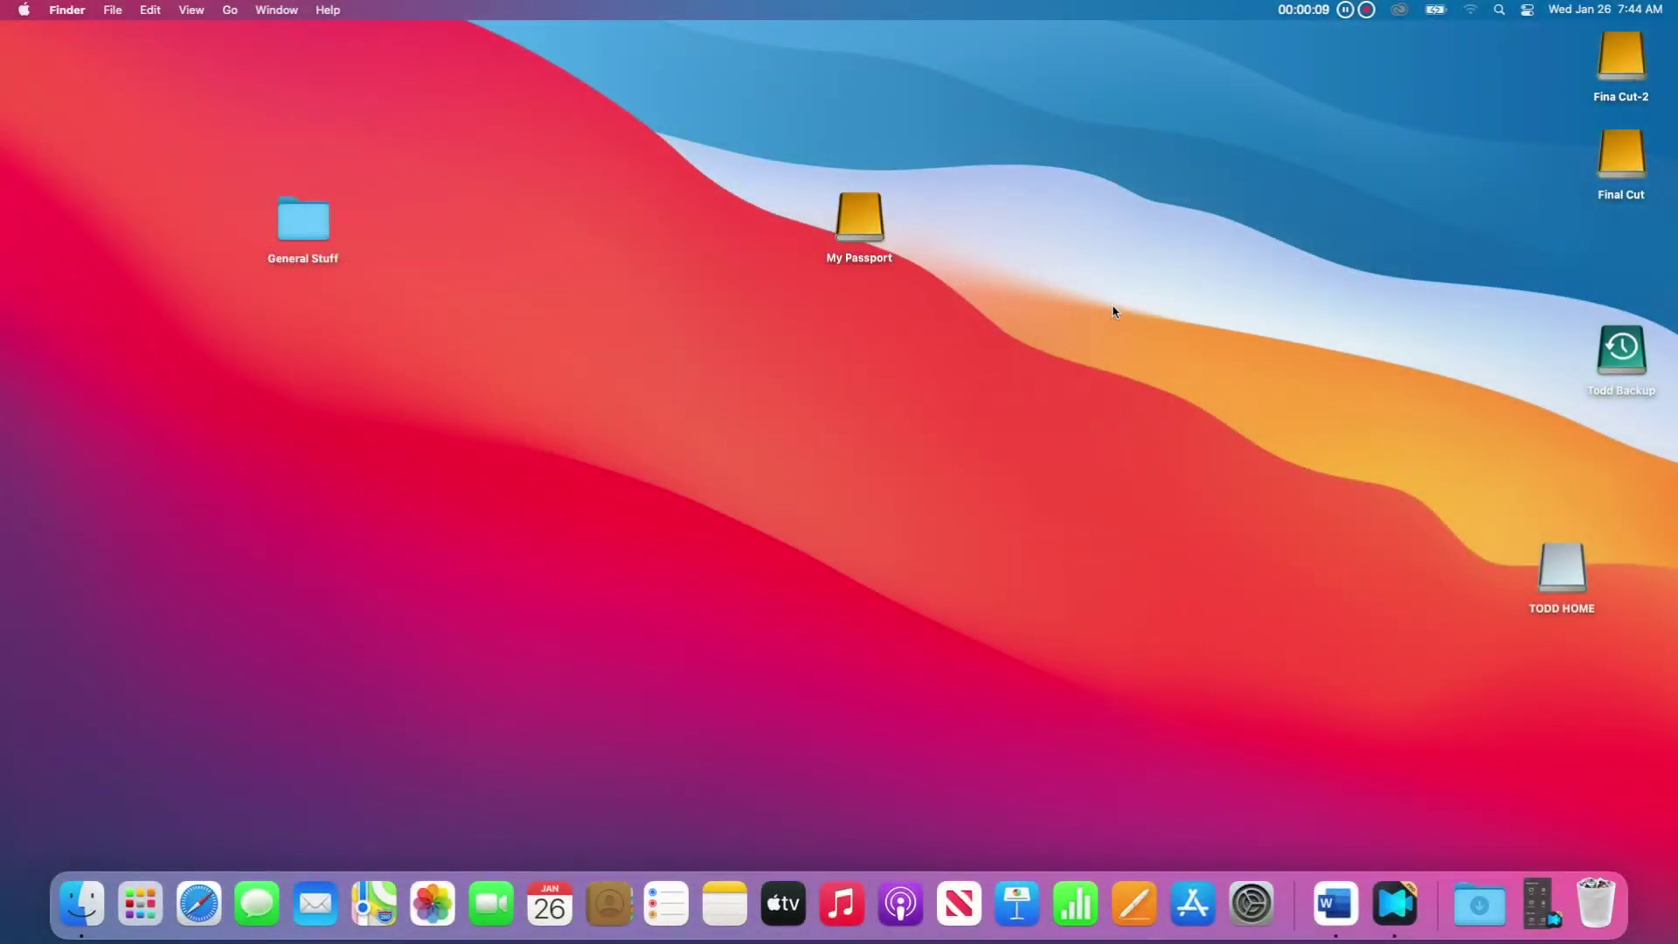
double_click(867, 229)
scroll(839, 280, down, 1)
scroll(834, 290, down, 3)
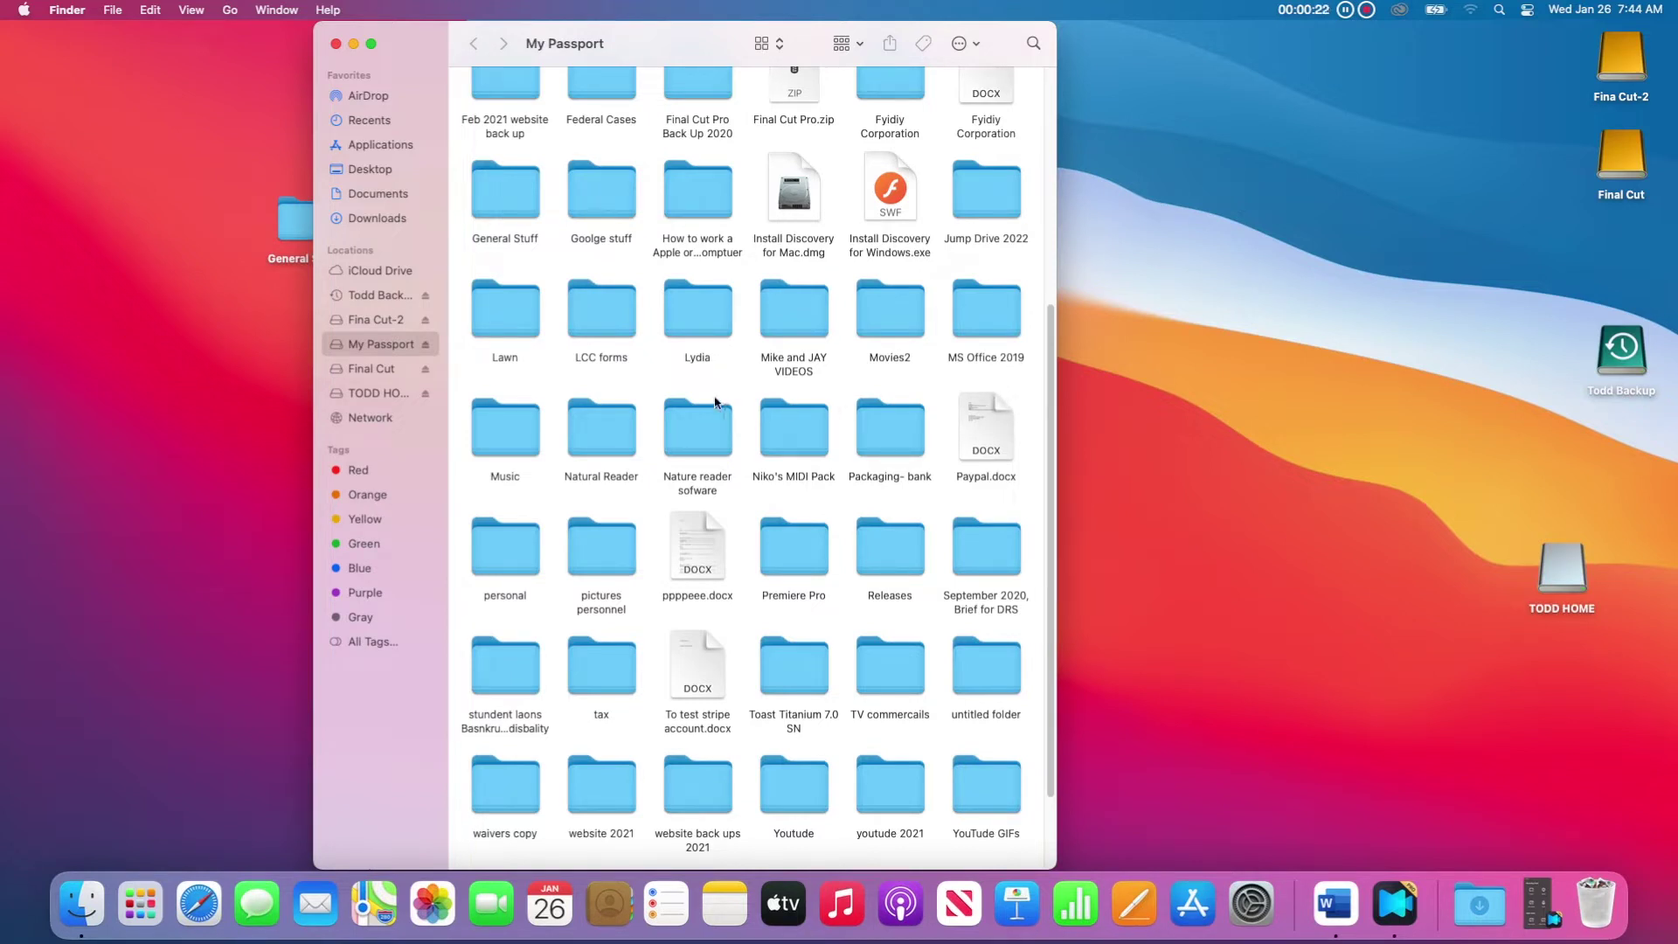
Step: Make an alias of the "Goolge stuff" folder on My Passport and put a copy of it on the desktop
right_click(617, 220)
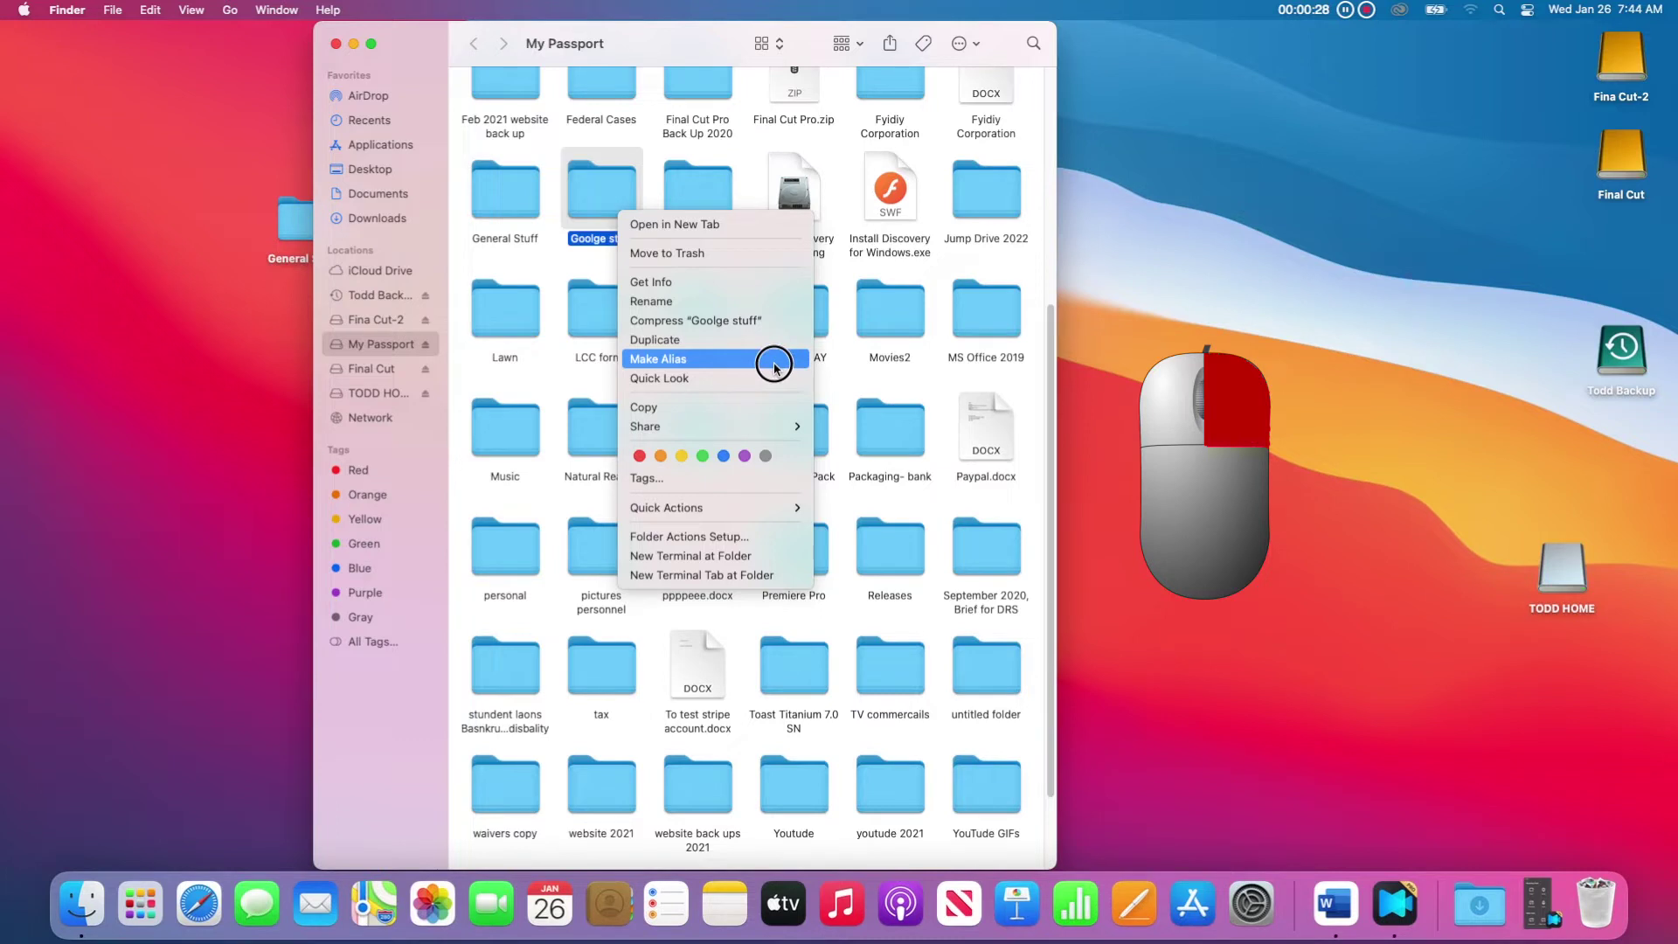
click(775, 367)
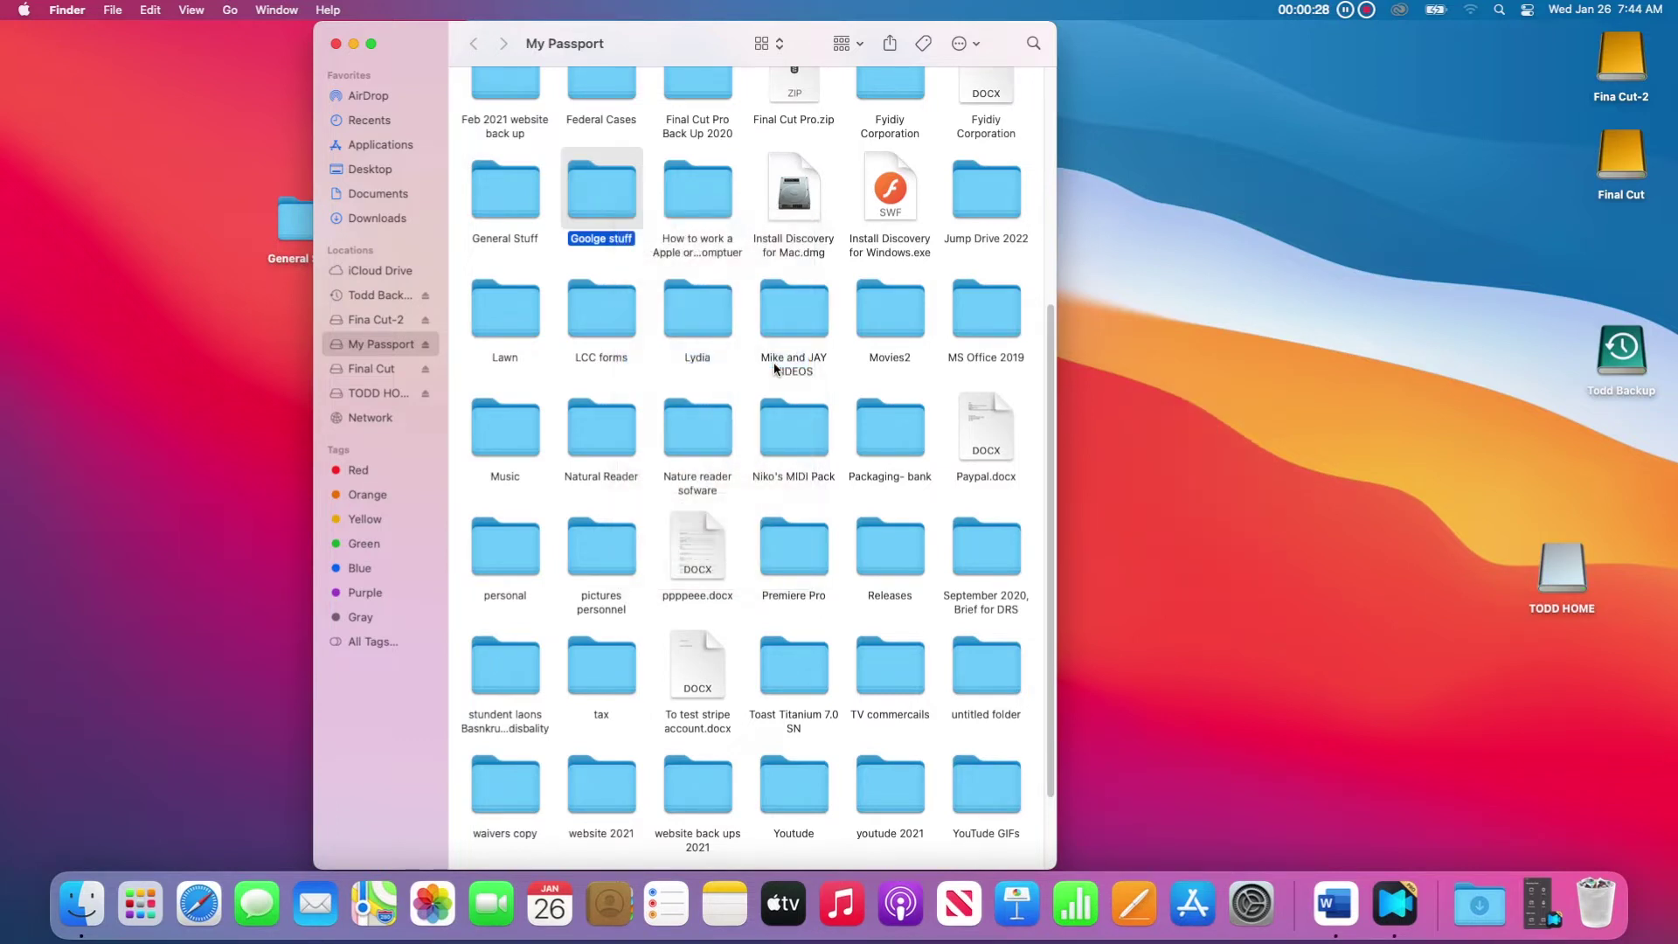
drag(654, 233, 857, 367)
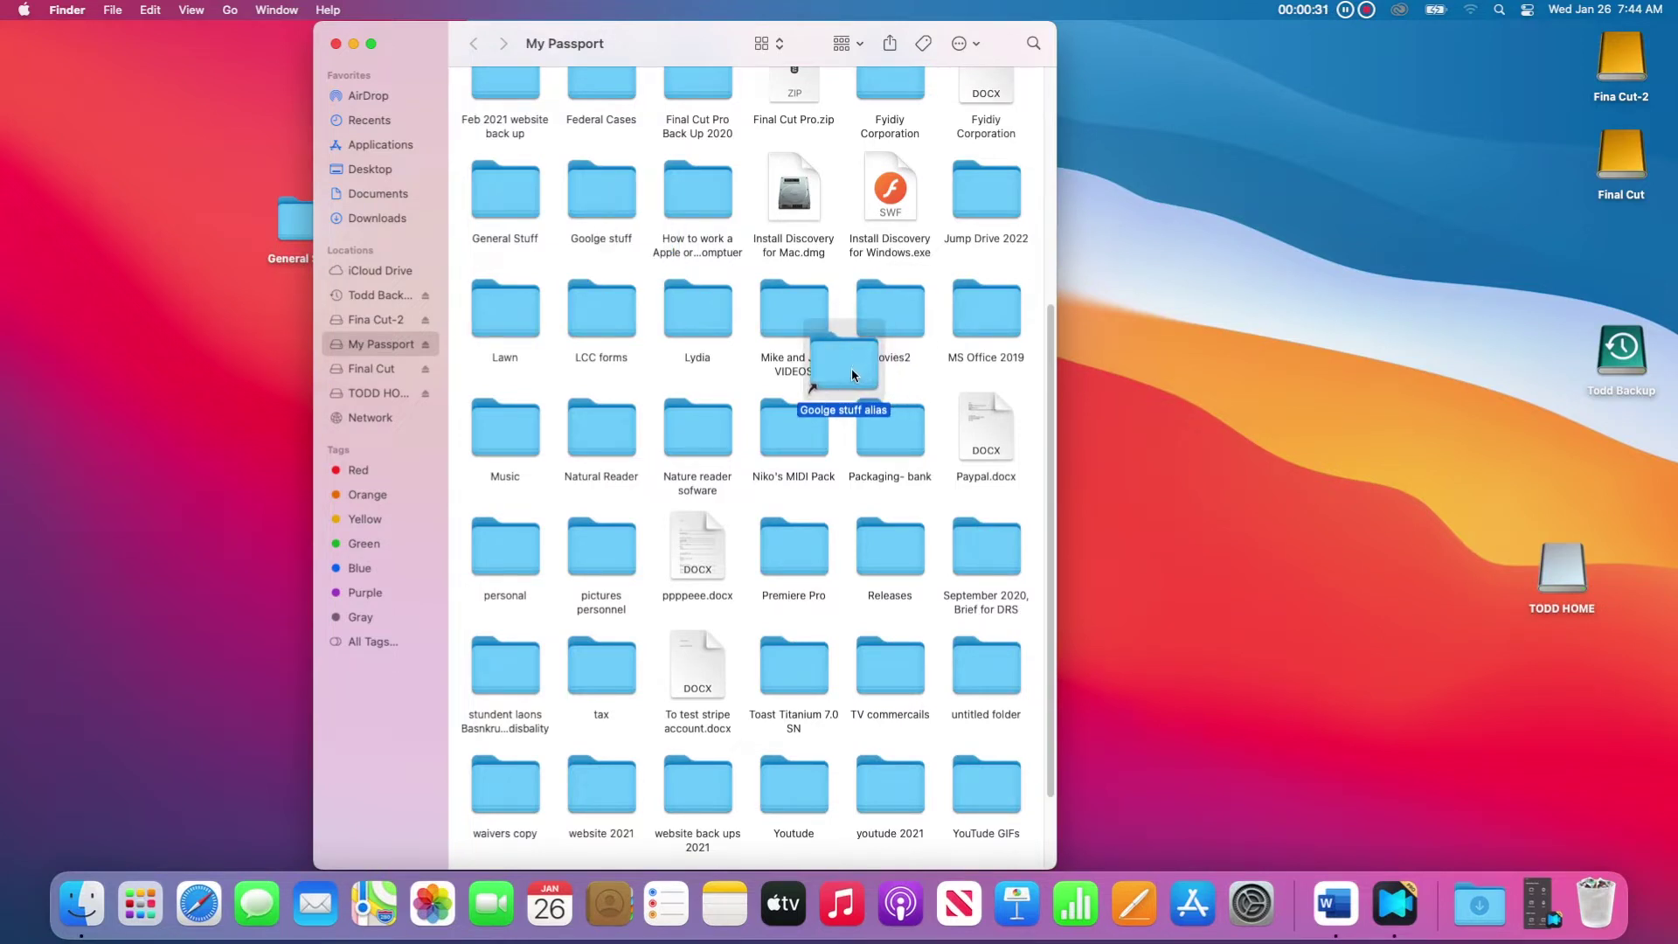
drag(854, 374, 1220, 383)
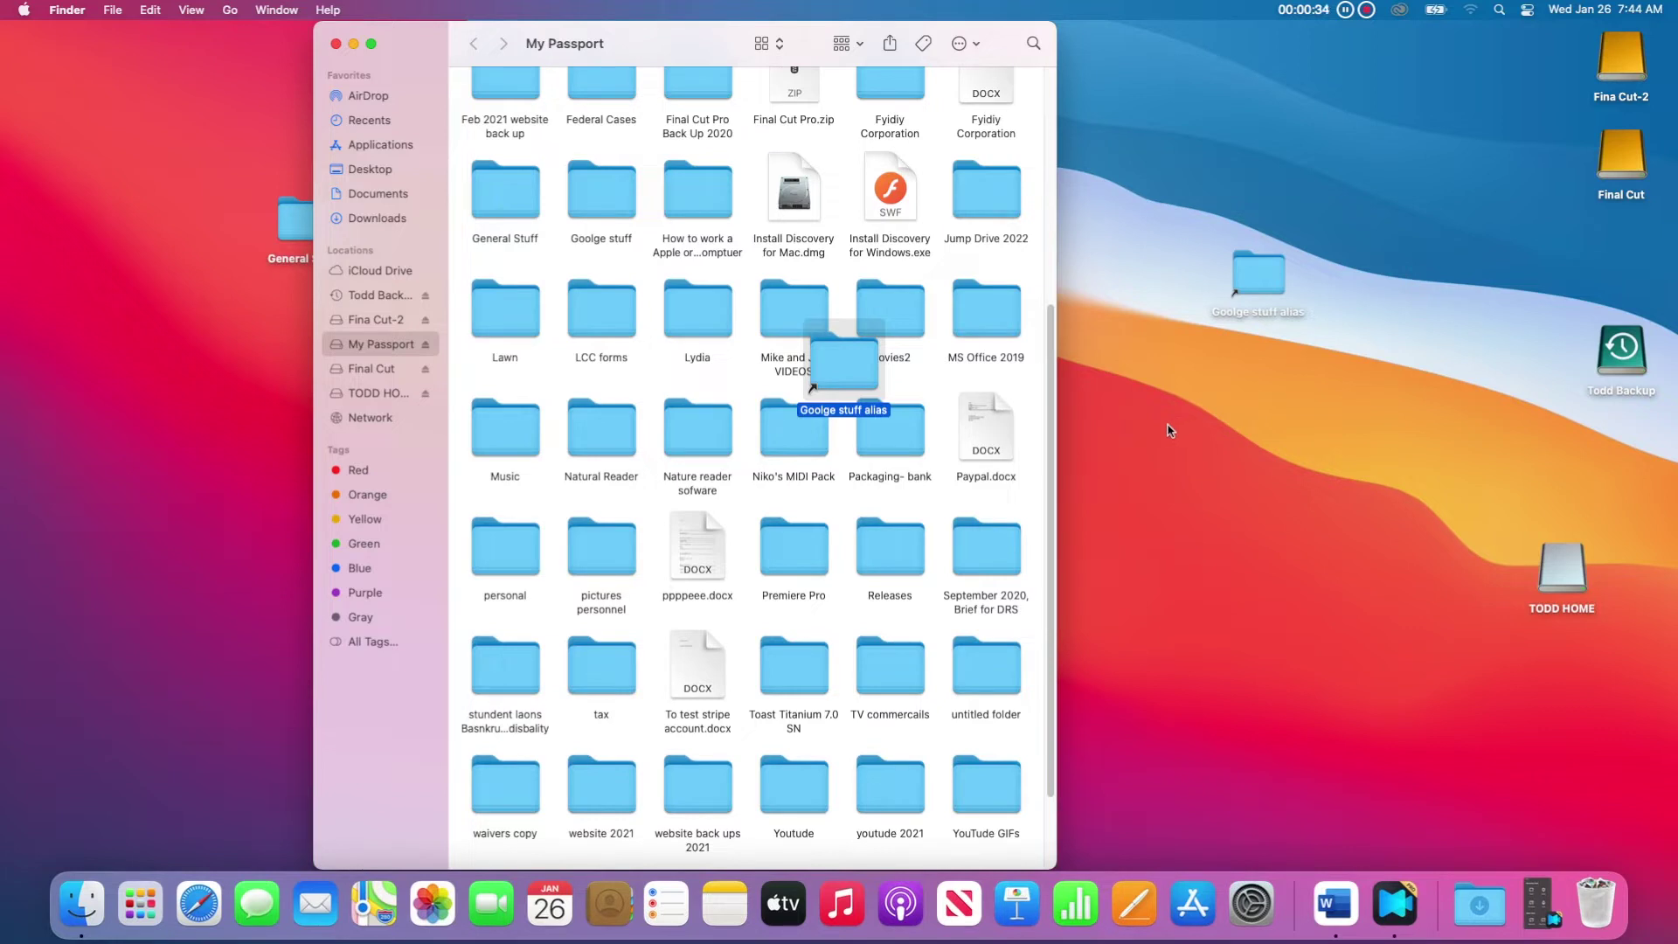
click(1193, 338)
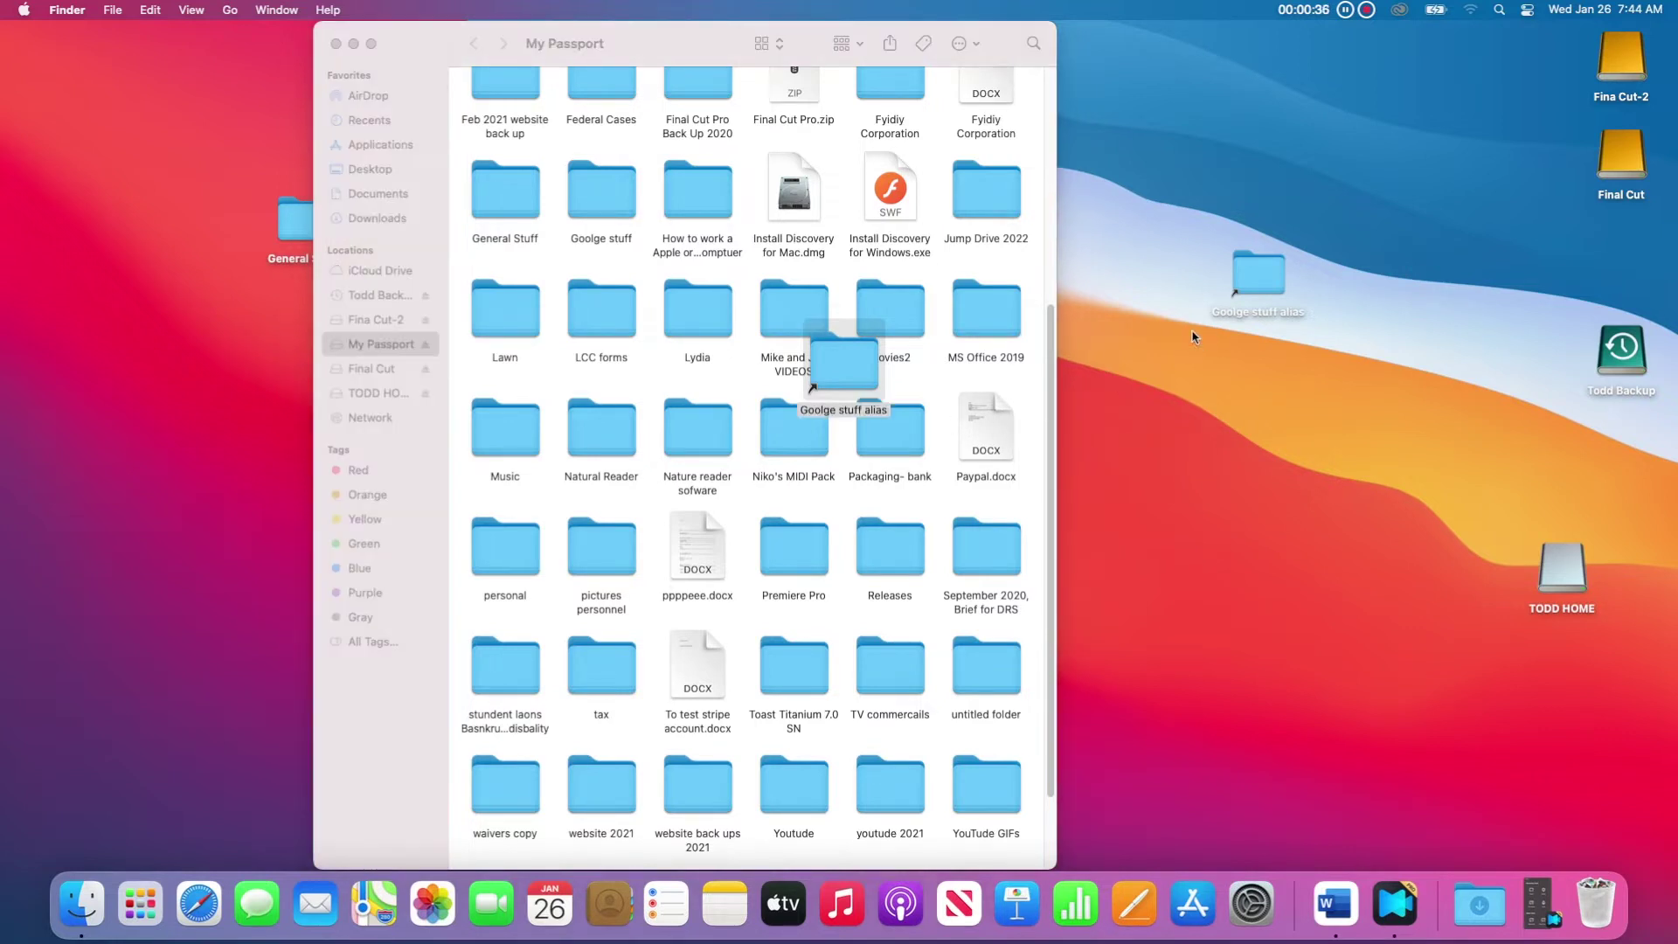
Step: Compare the contents opened by the desktop alias with the original "Goolge stuff" folder side by side, and close both windows
click(1258, 278)
double_click(1277, 287)
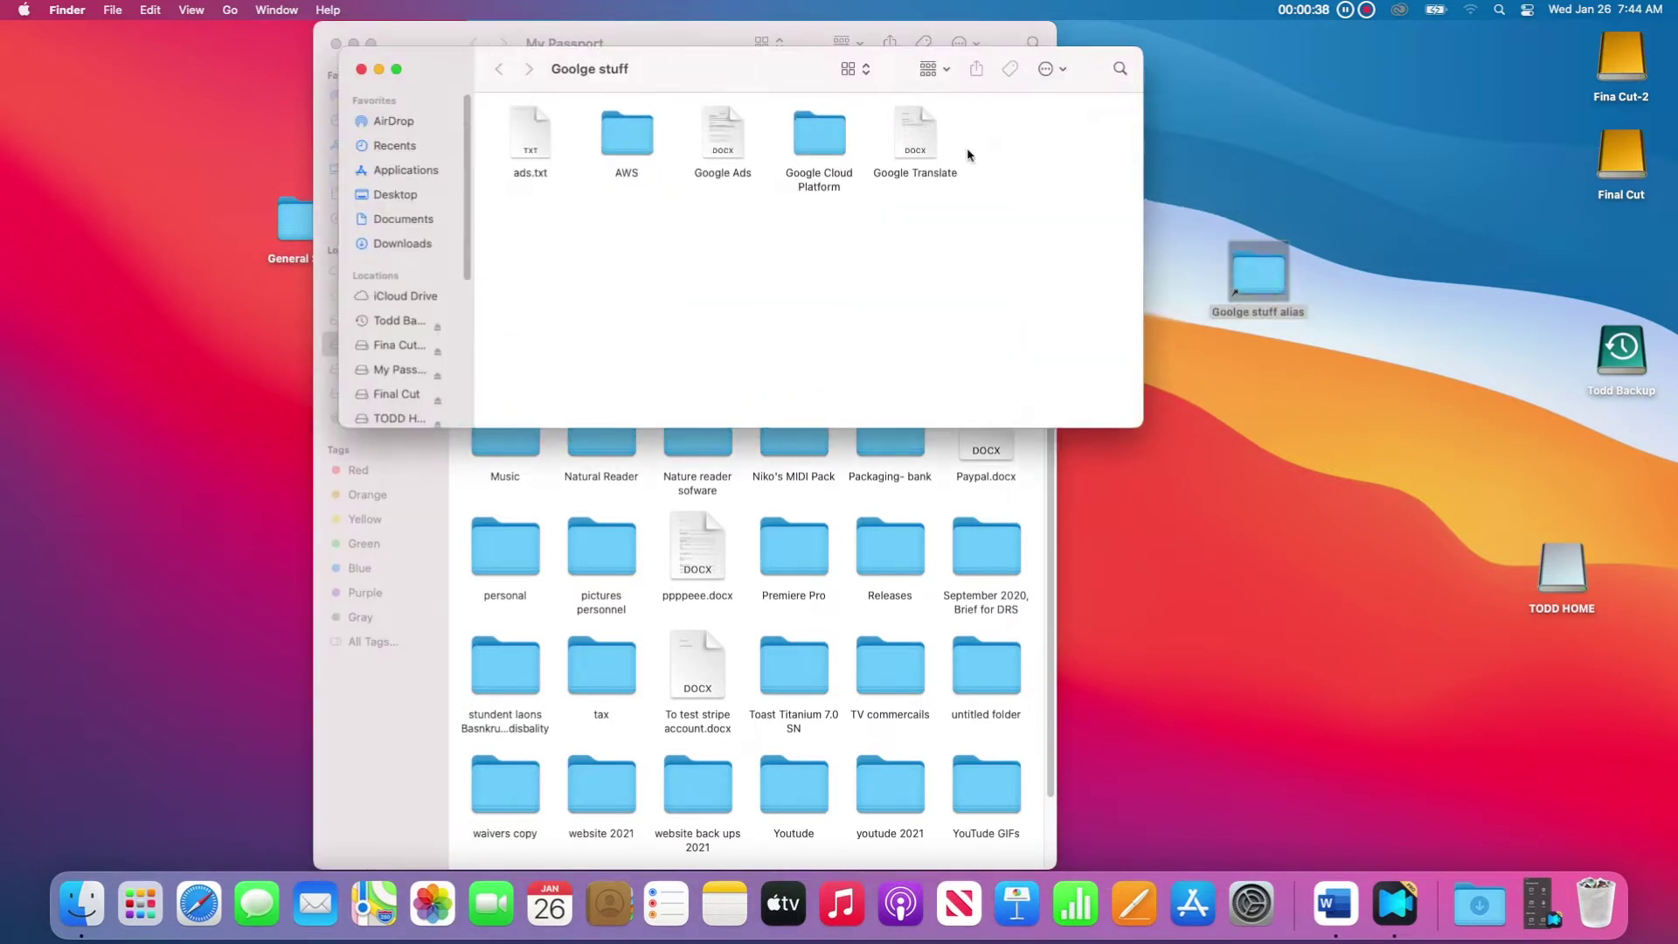
drag(685, 73, 1191, 83)
double_click(611, 194)
drag(711, 44, 459, 44)
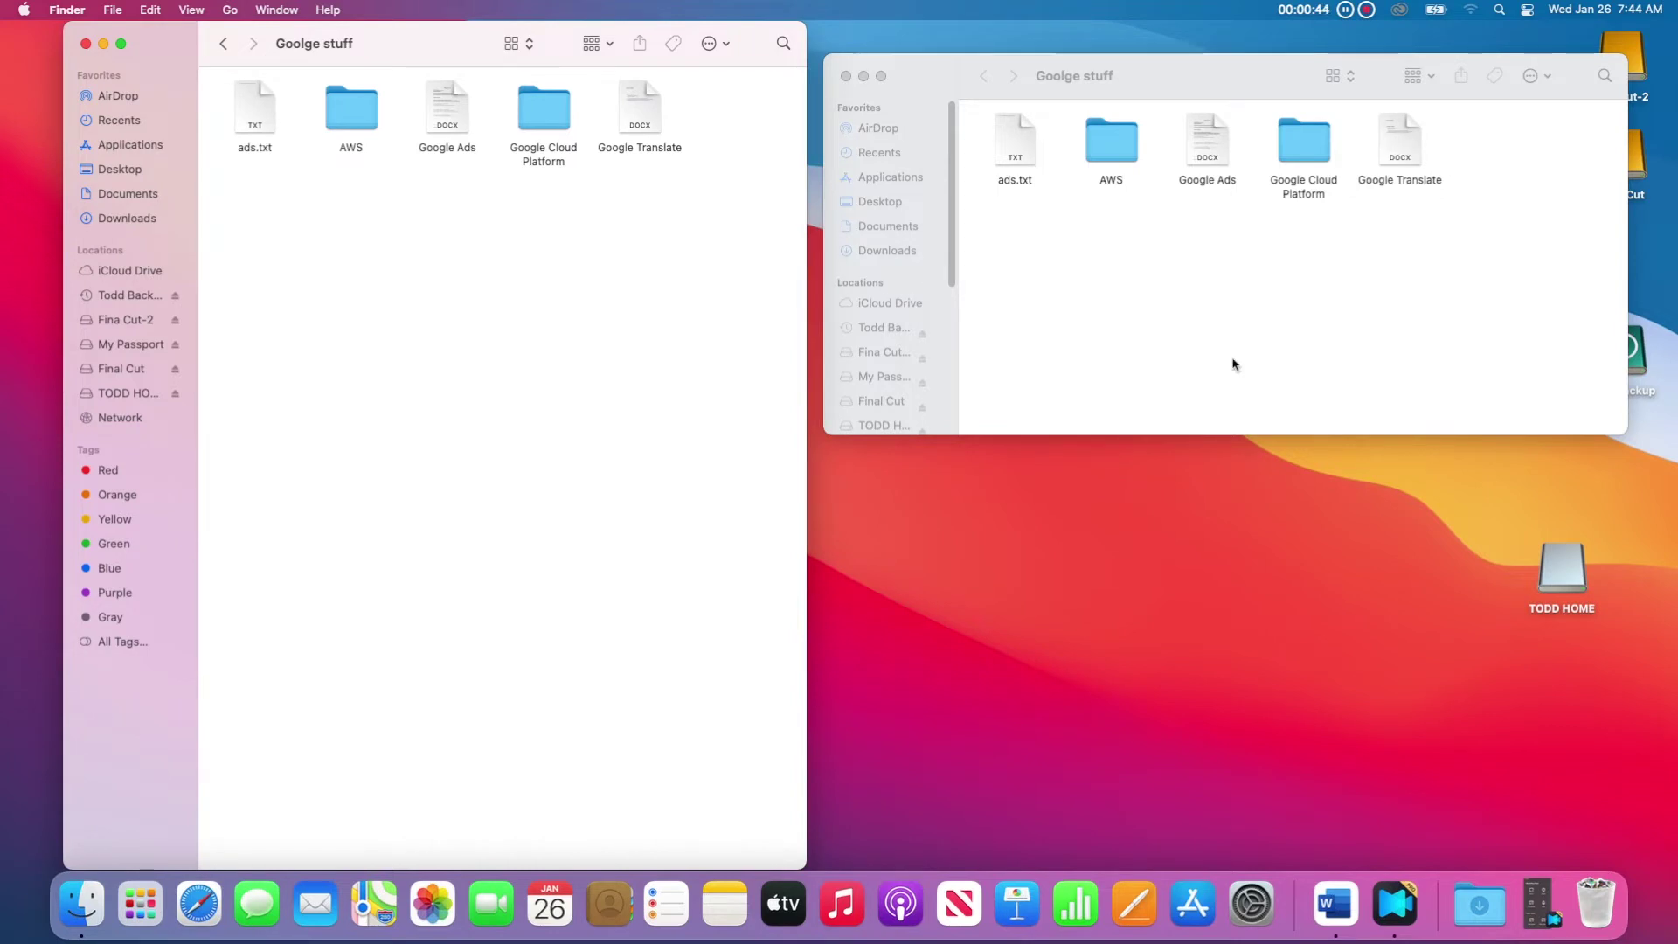
click(846, 77)
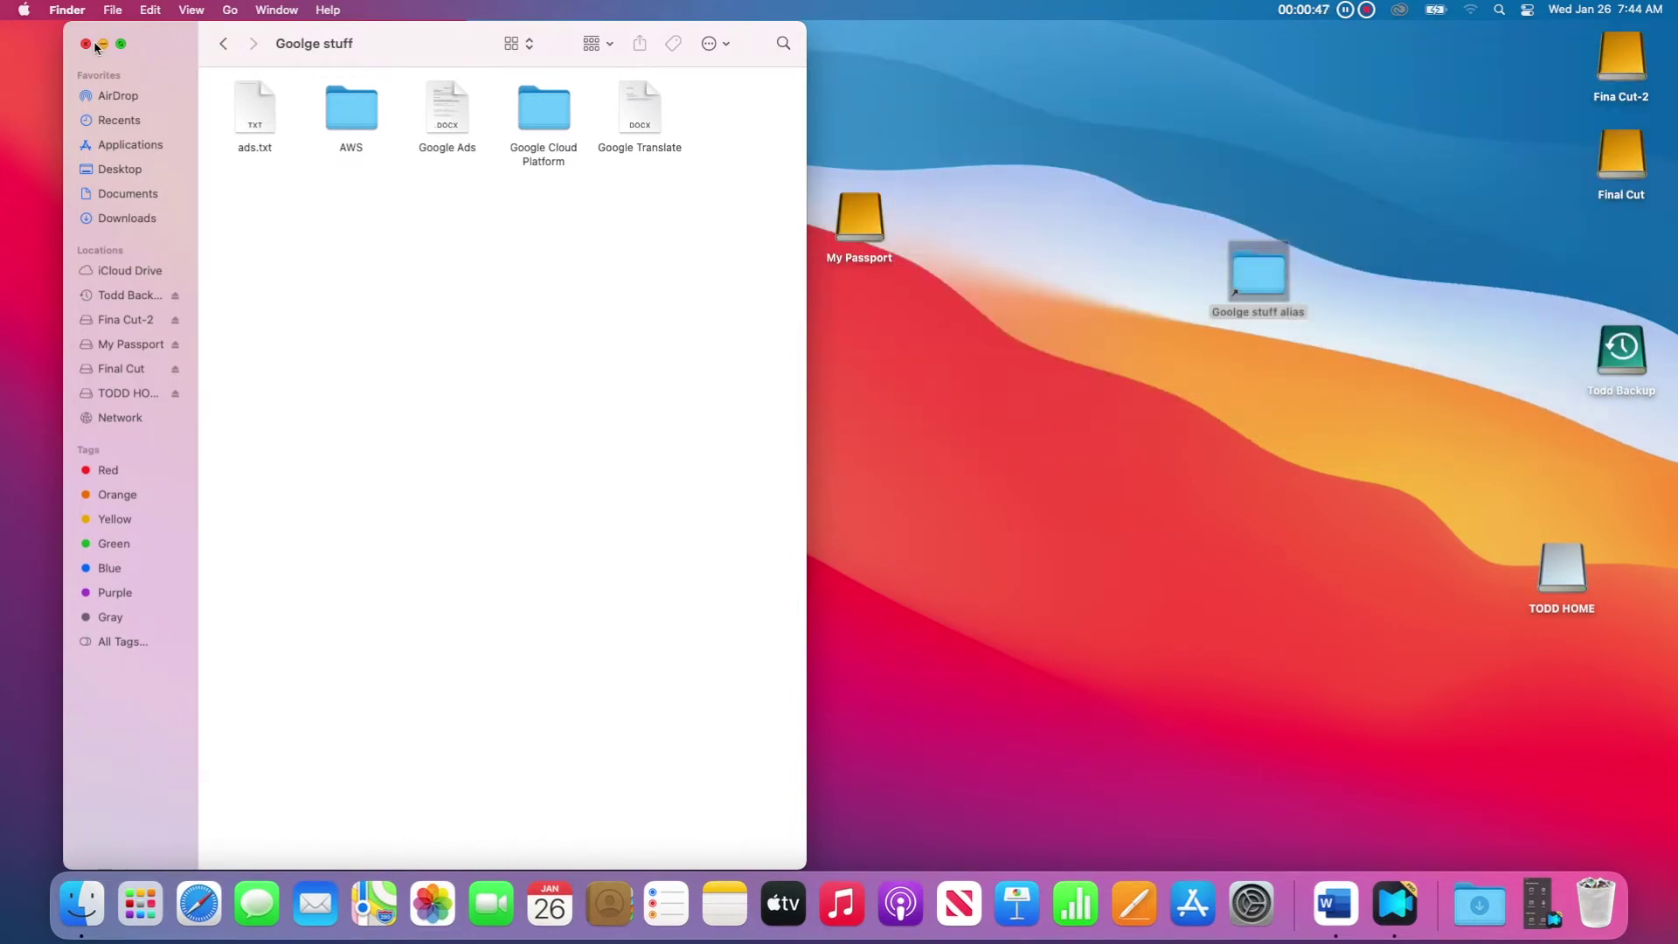
alt+click(86, 44)
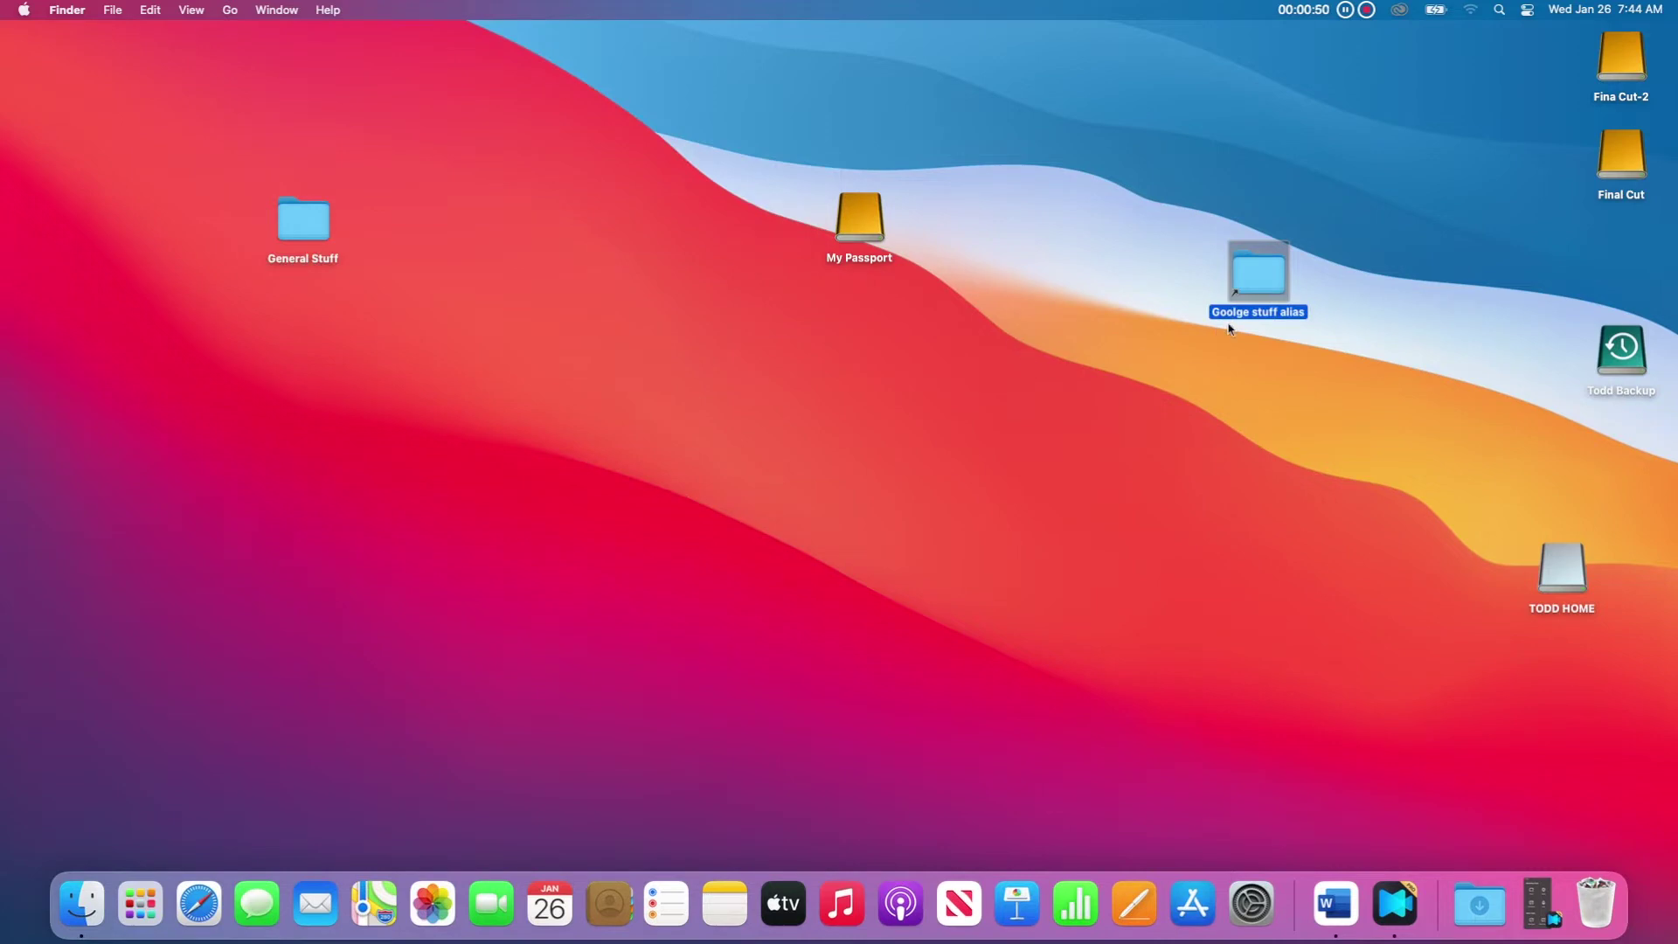
Step: Rename the "Goolge stuff alias" on the desktop as HGFD
right_click(1266, 313)
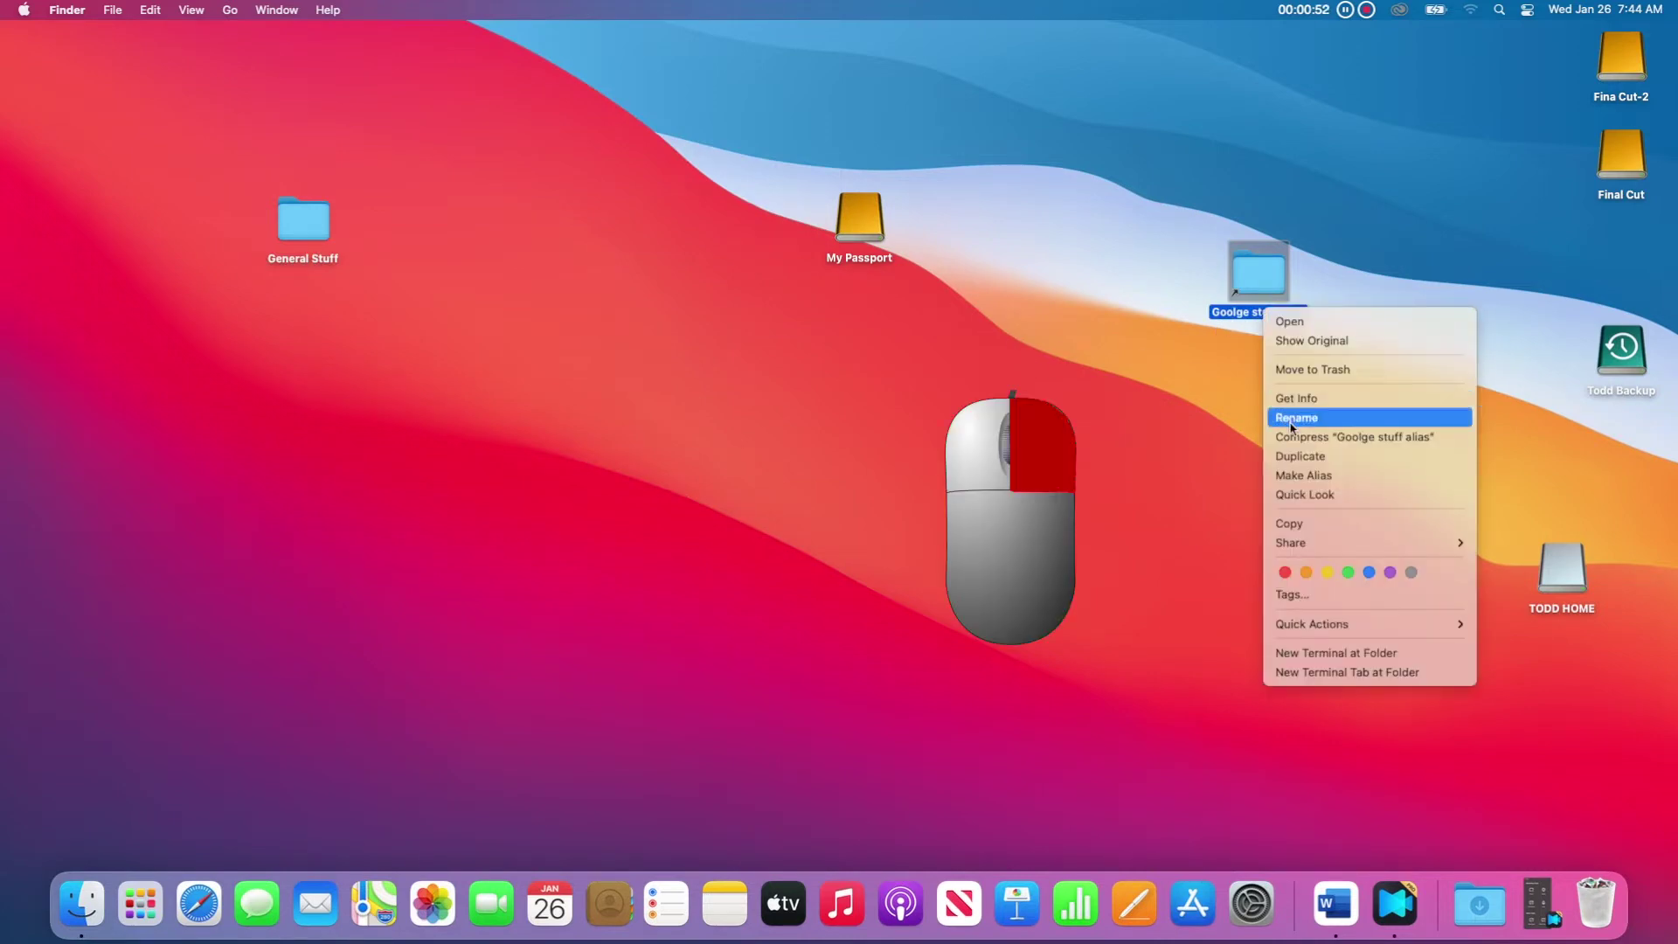
click(1444, 420)
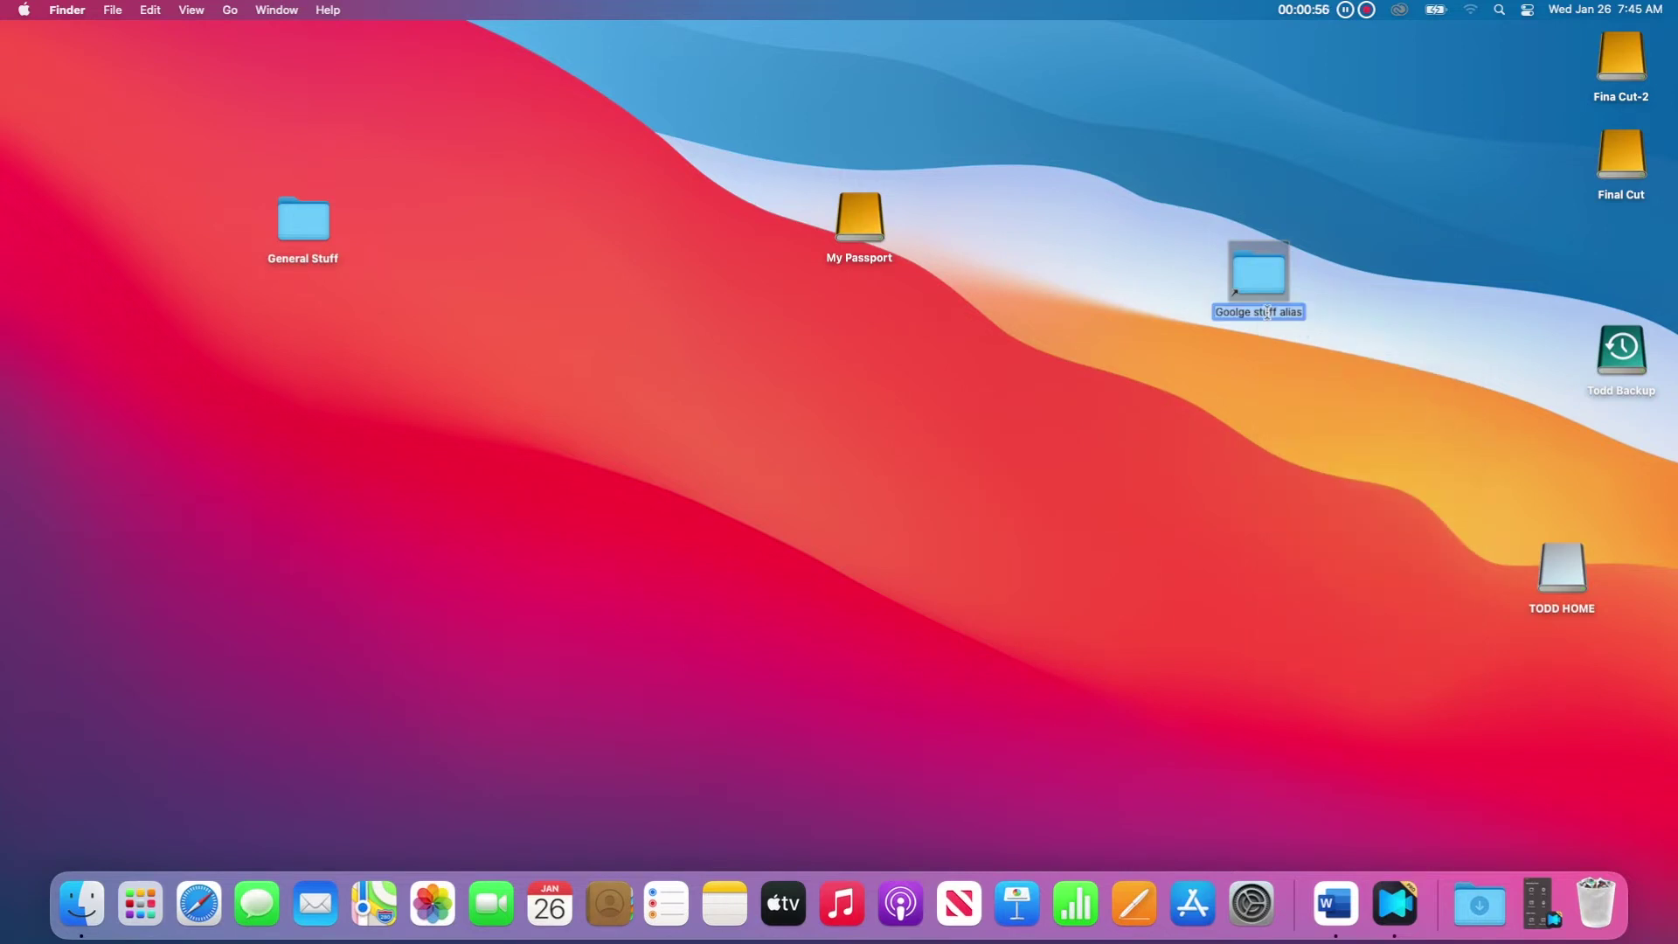
text(HGFD)
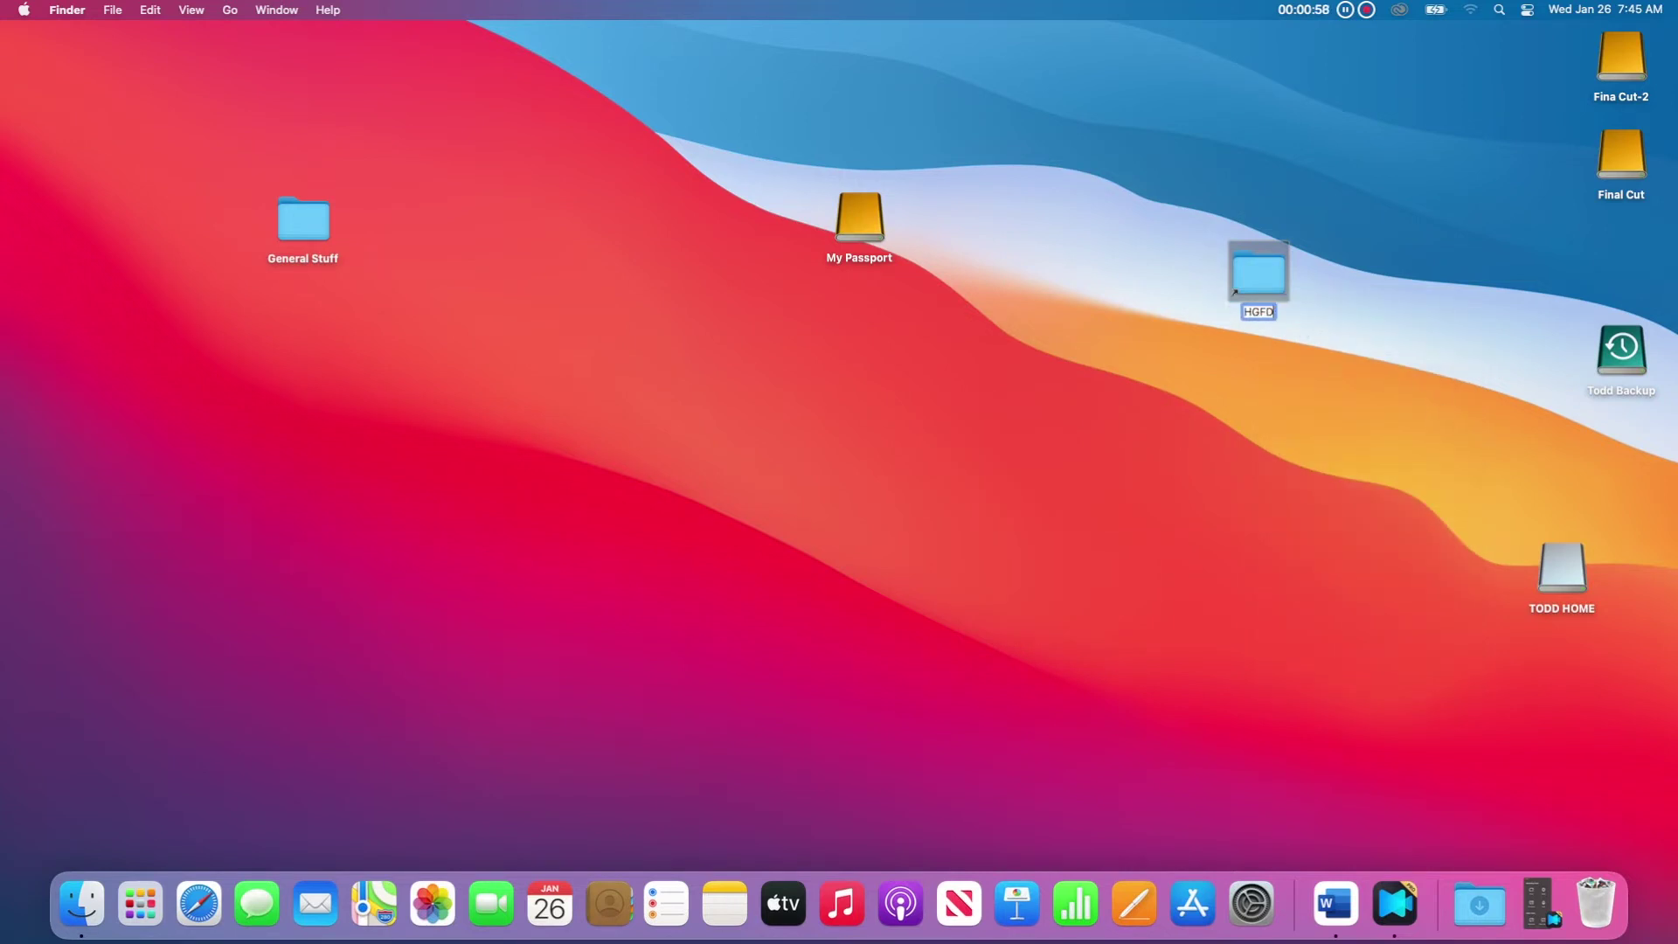
click(1210, 385)
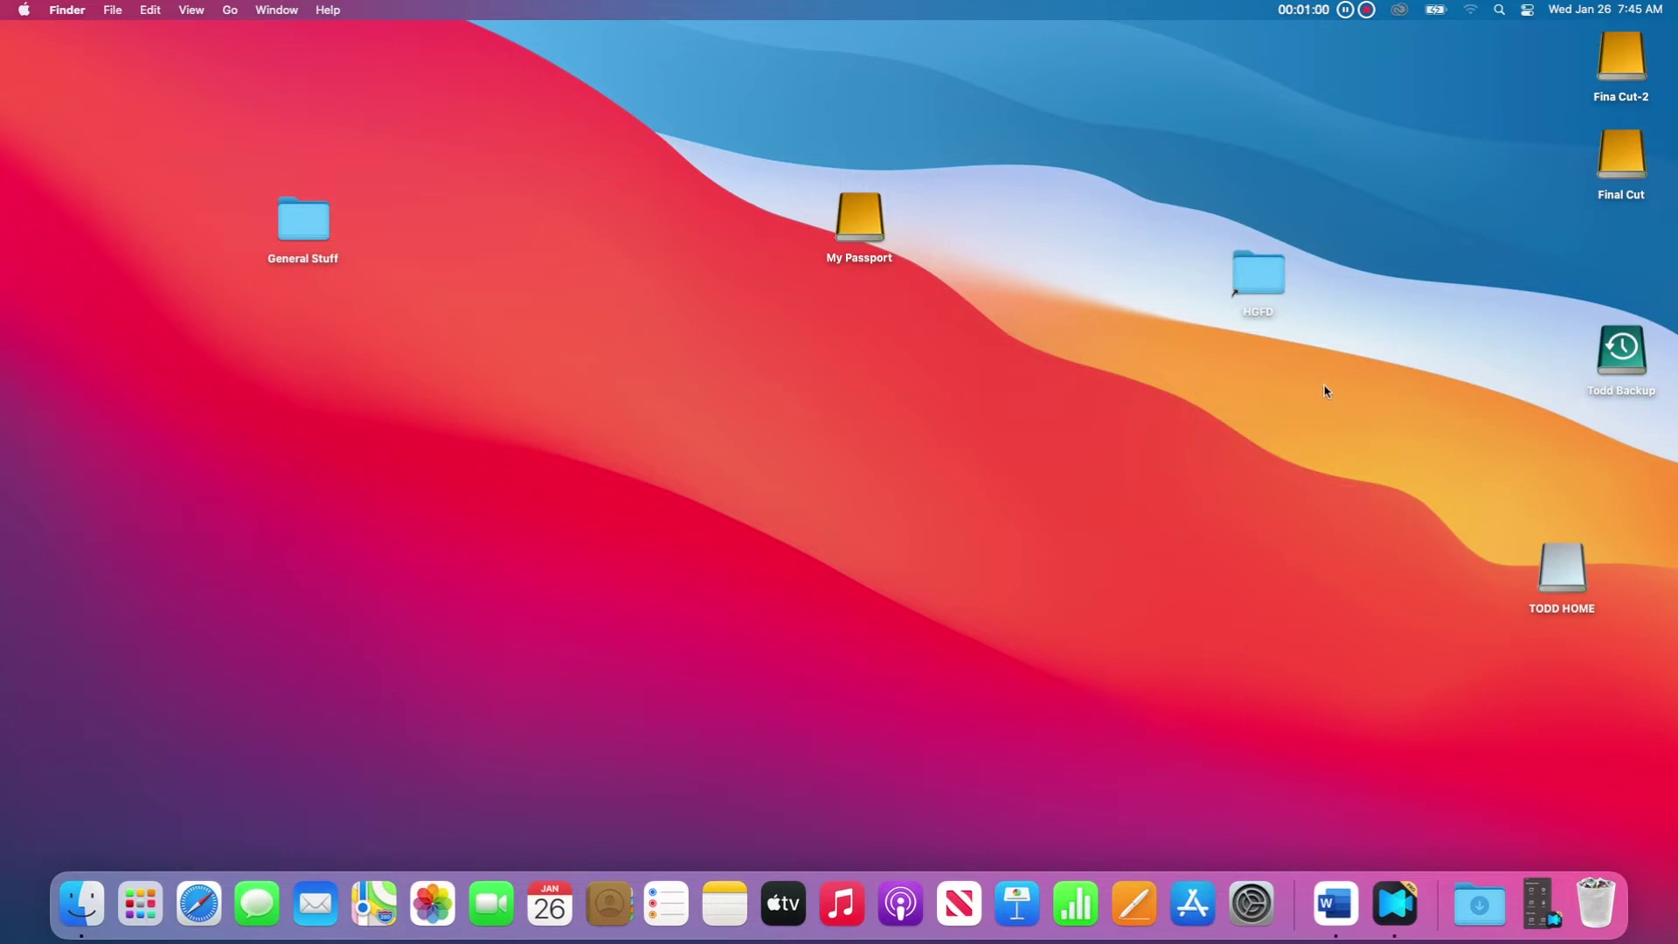
Step: Compare the contents opened by the HGFD alias with the original "Goolge stuff" folder, and return to the My Passport folder list
click(1269, 284)
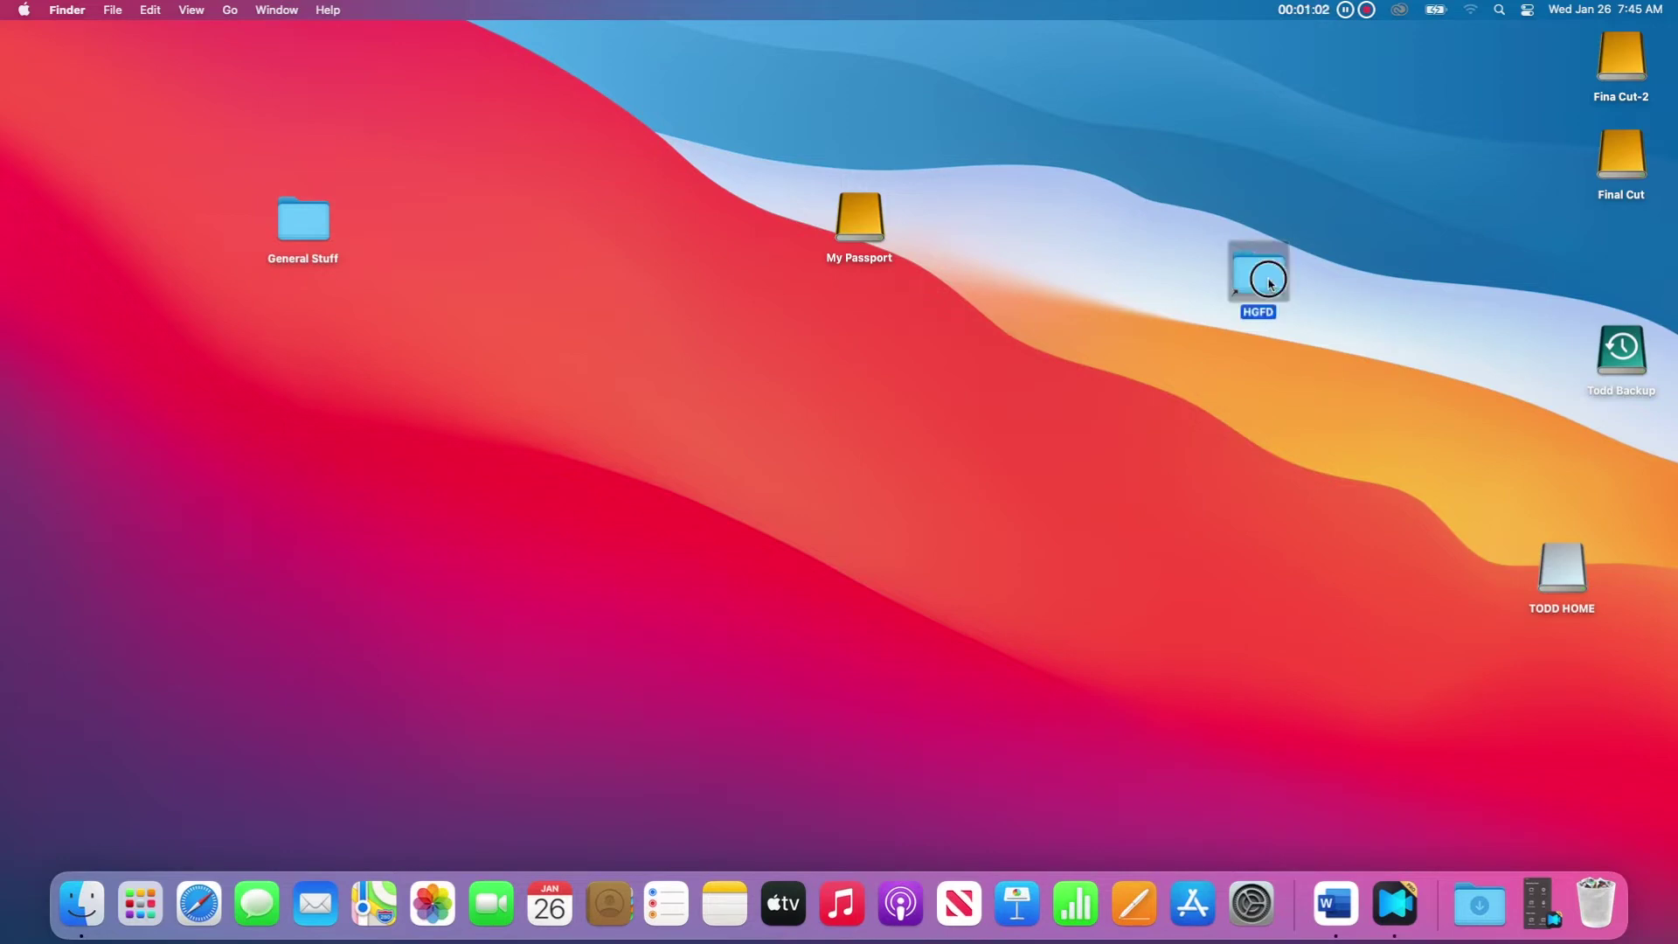
double_click(1269, 284)
drag(464, 56, 1427, 4)
click(875, 227)
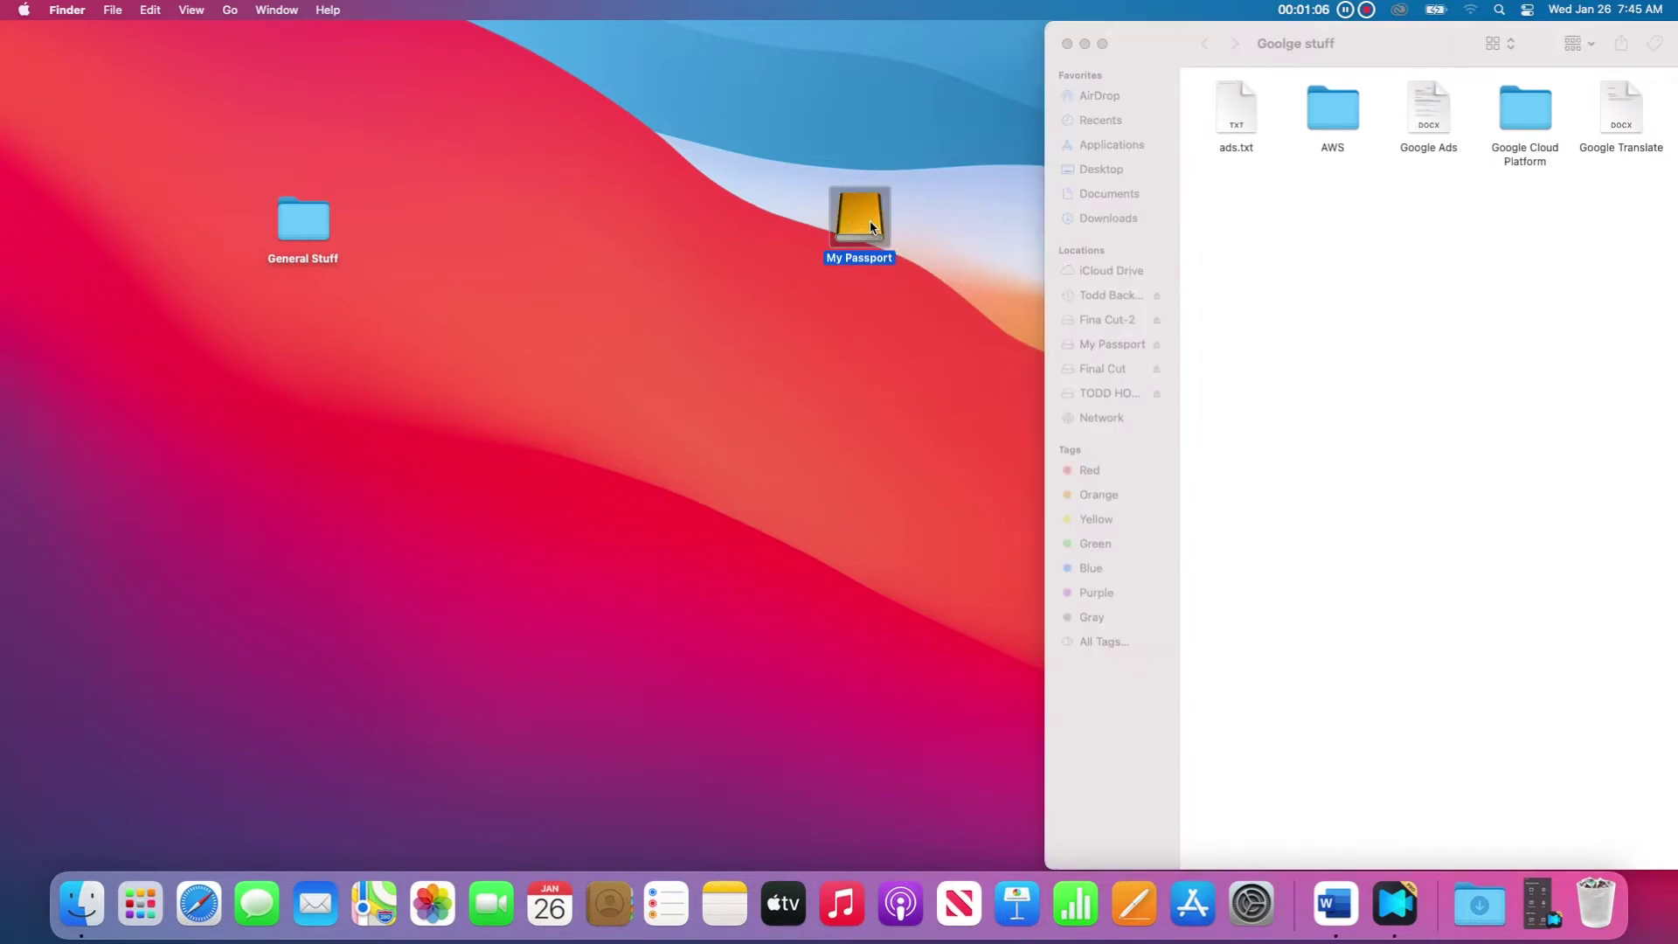
double_click(871, 228)
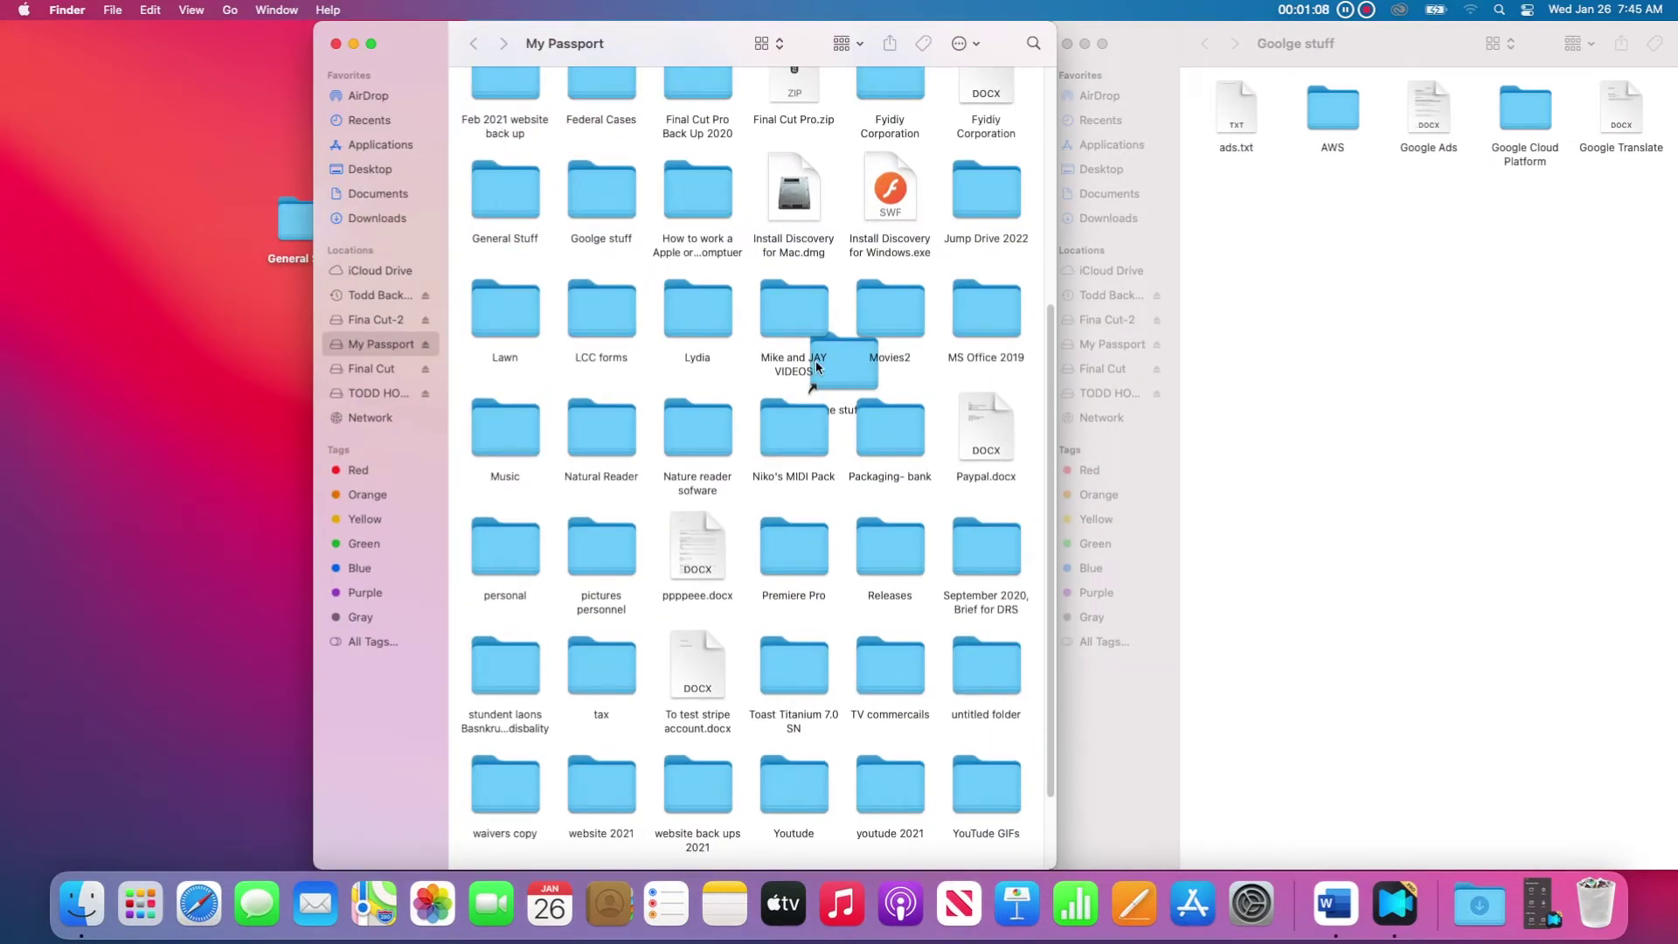
double_click(612, 185)
drag(694, 41, 541, 41)
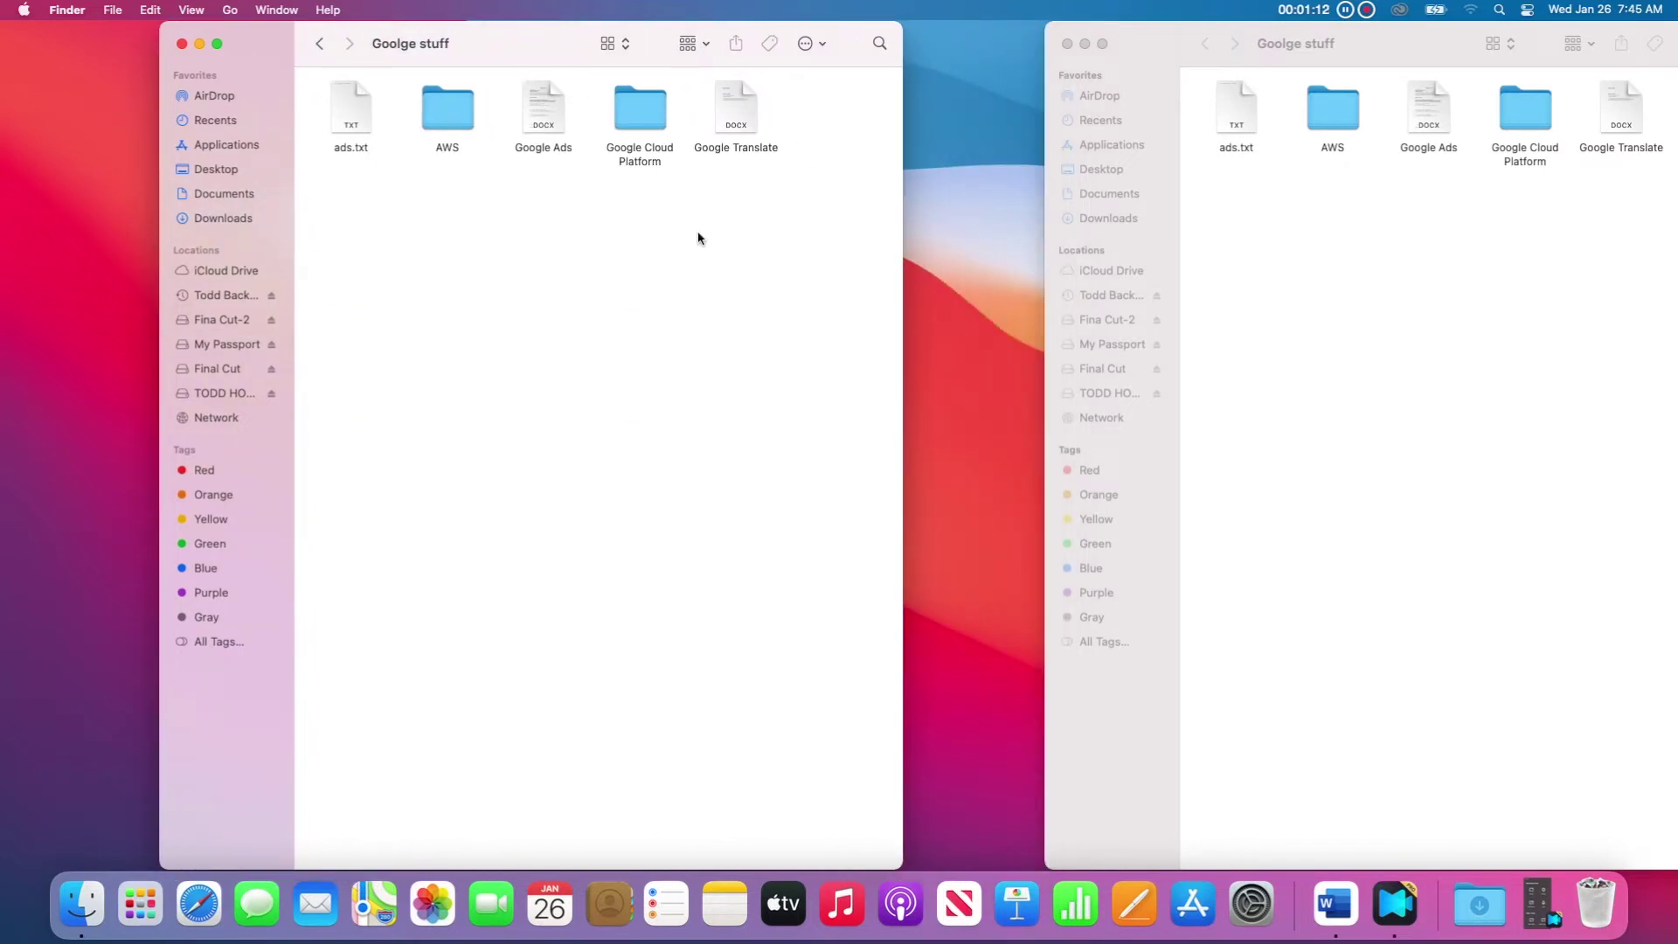
click(1067, 44)
click(320, 44)
Step: Move the "Goolge stuff alias" on the My Passport drive to the Trash
drag(447, 191, 696, 374)
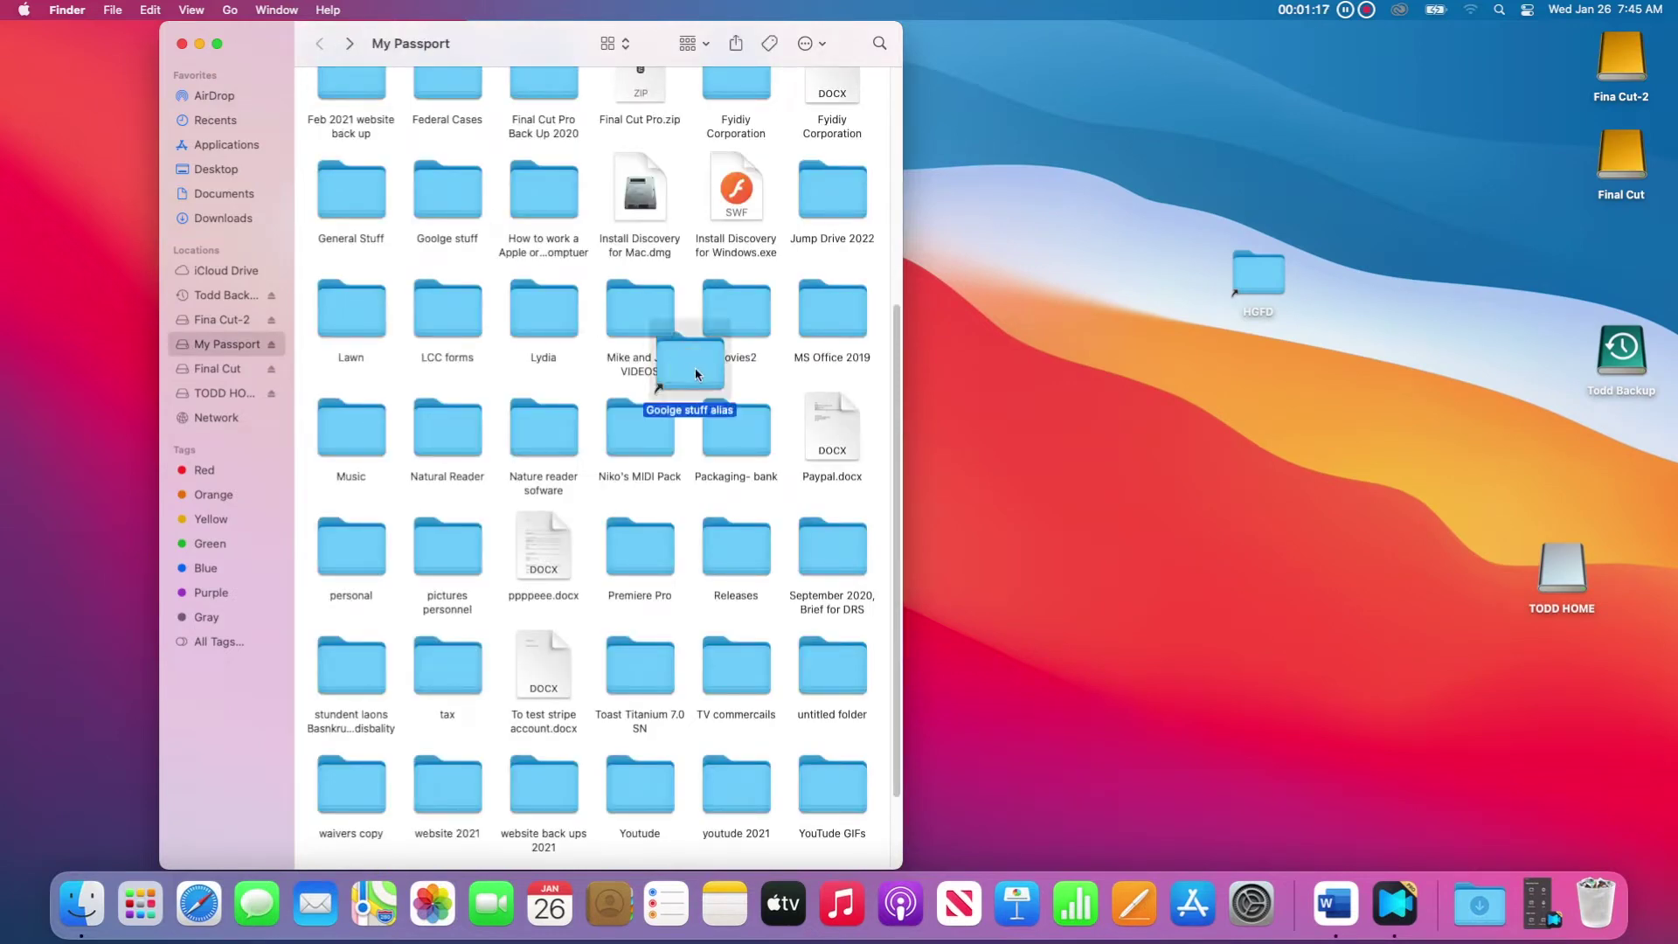
right_click(701, 369)
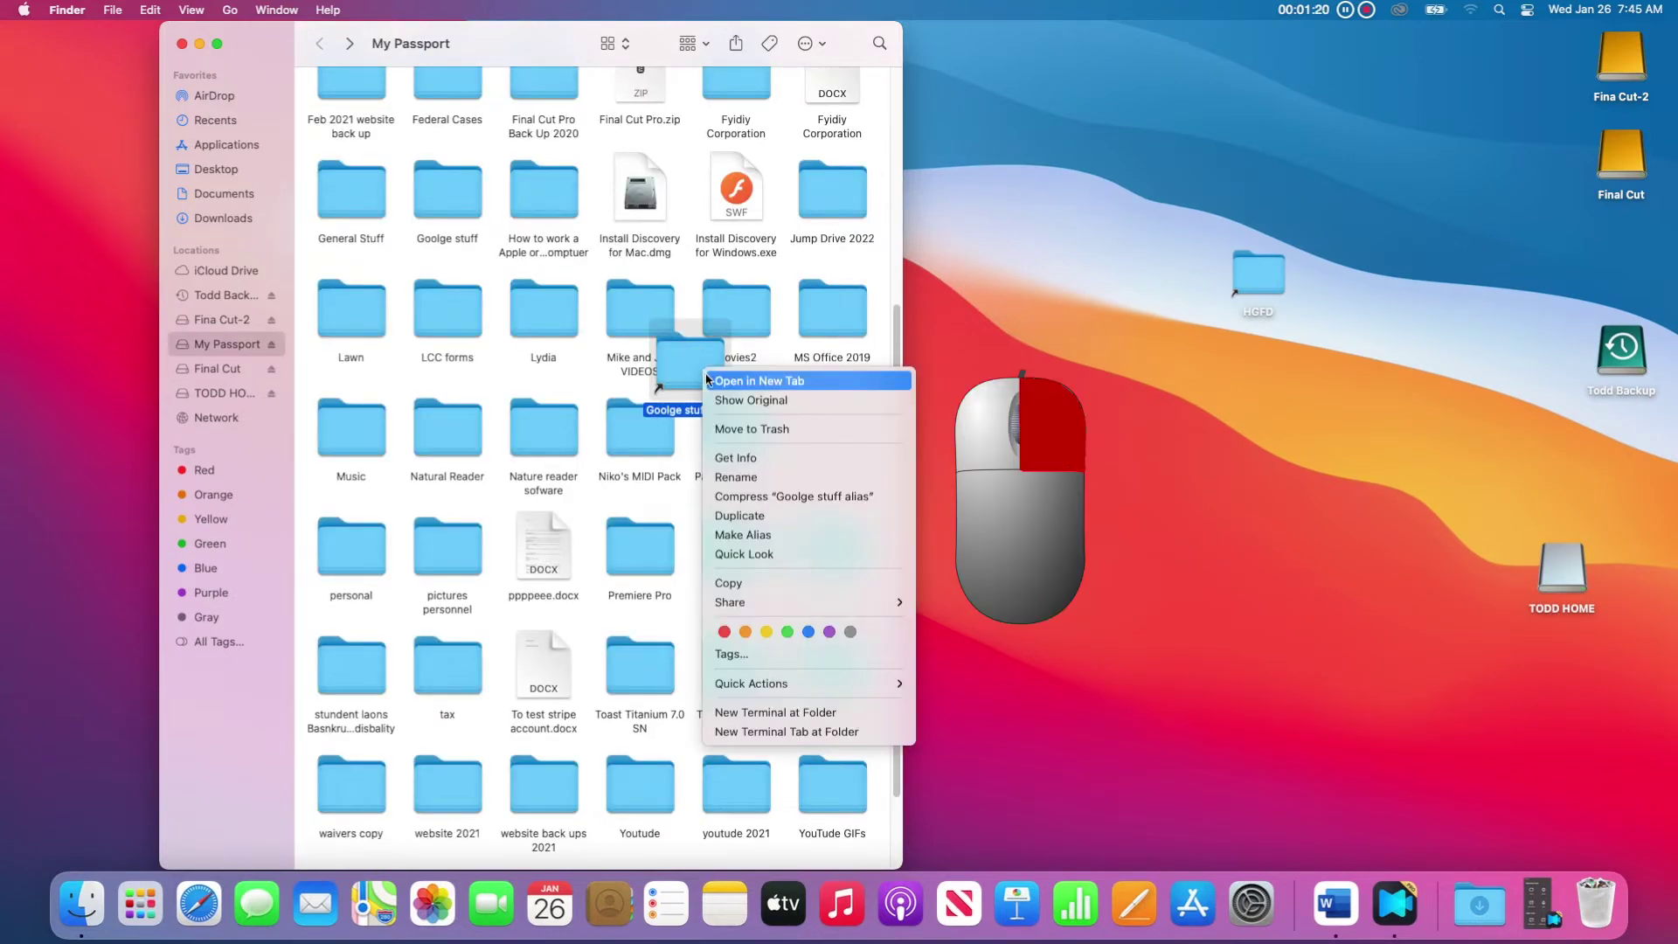
click(741, 428)
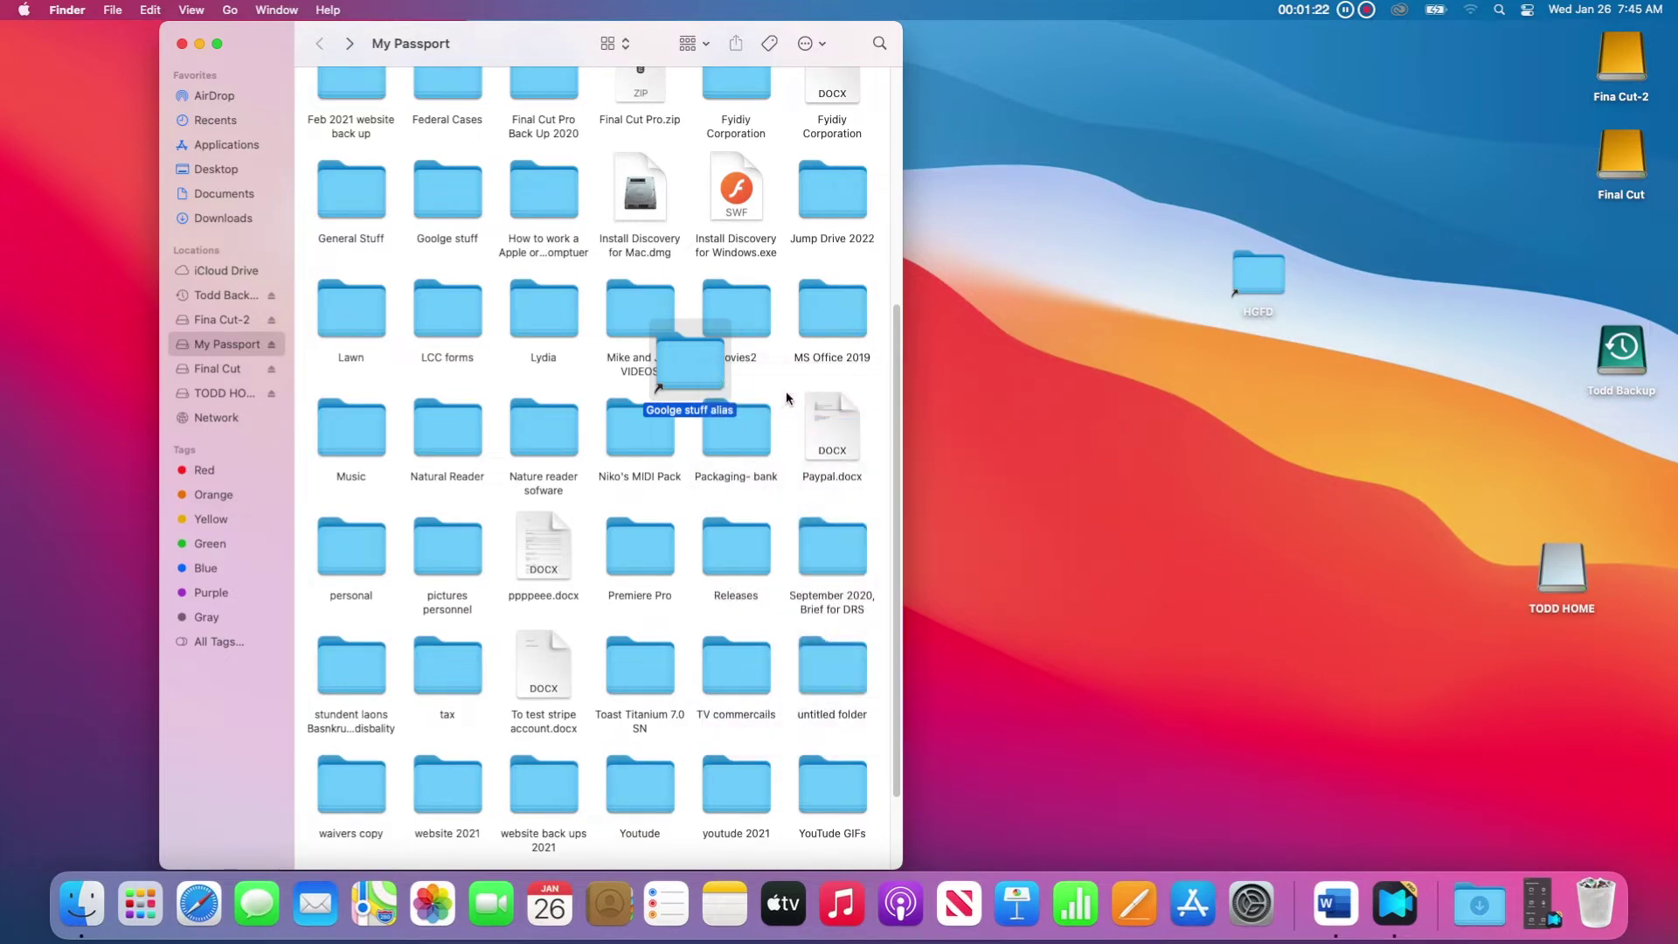
Step: Compare the contents opened by the HGFD alias with the original "Goolge stuff" folder side by side, and close both windows
double_click(1265, 295)
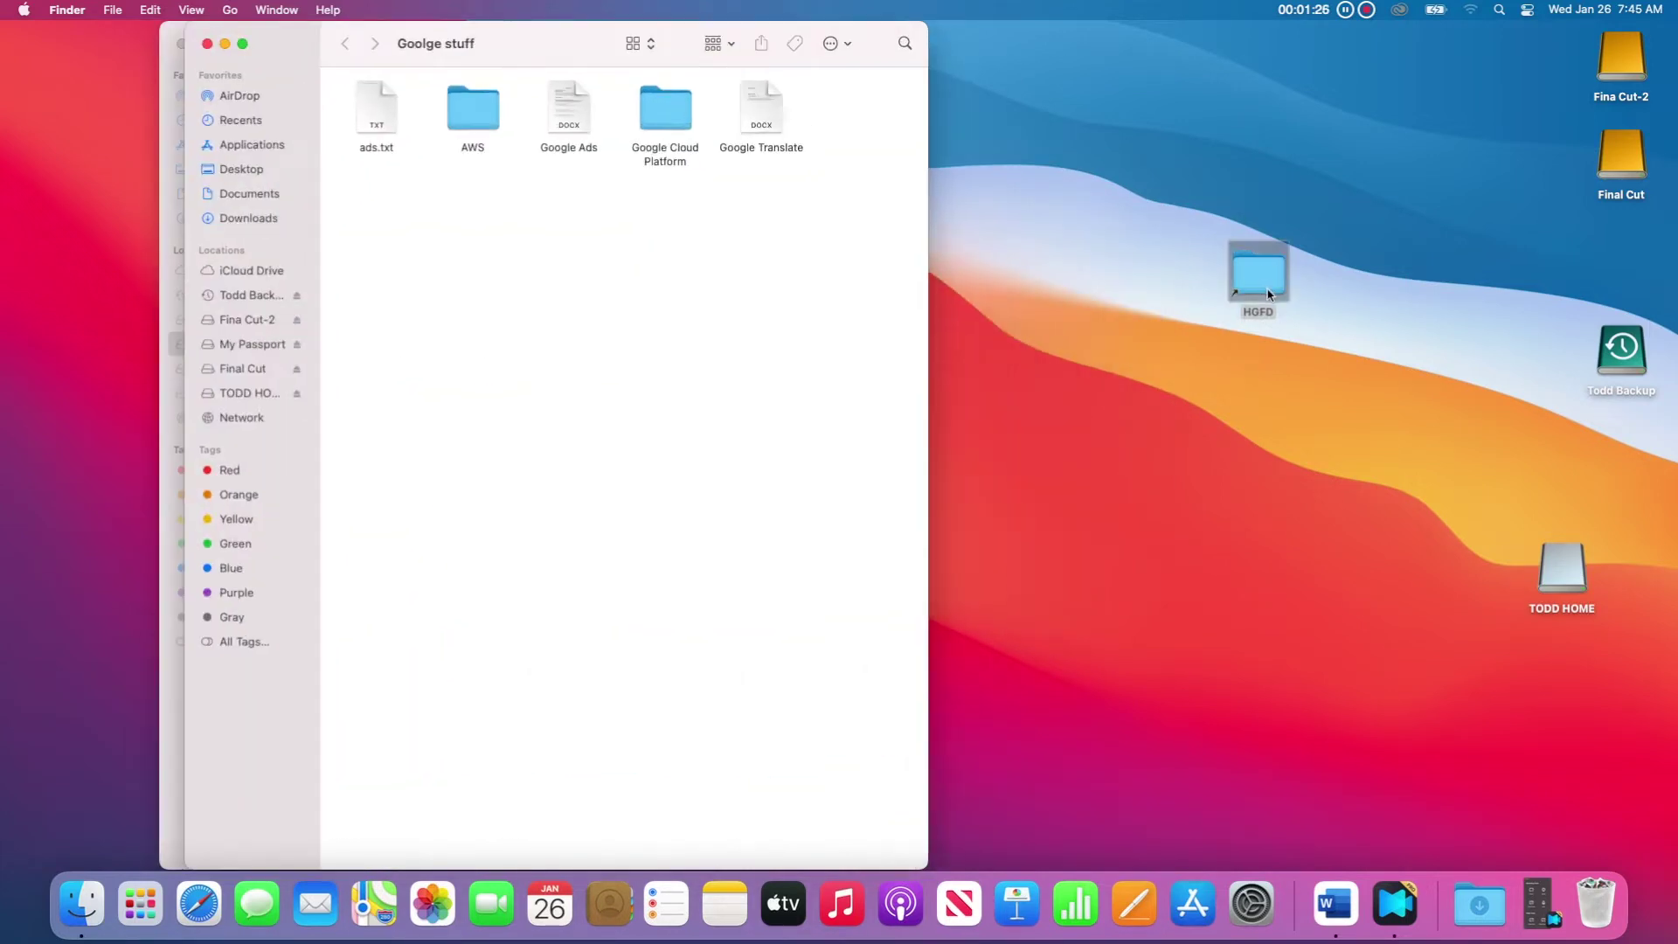
drag(616, 59, 1368, 58)
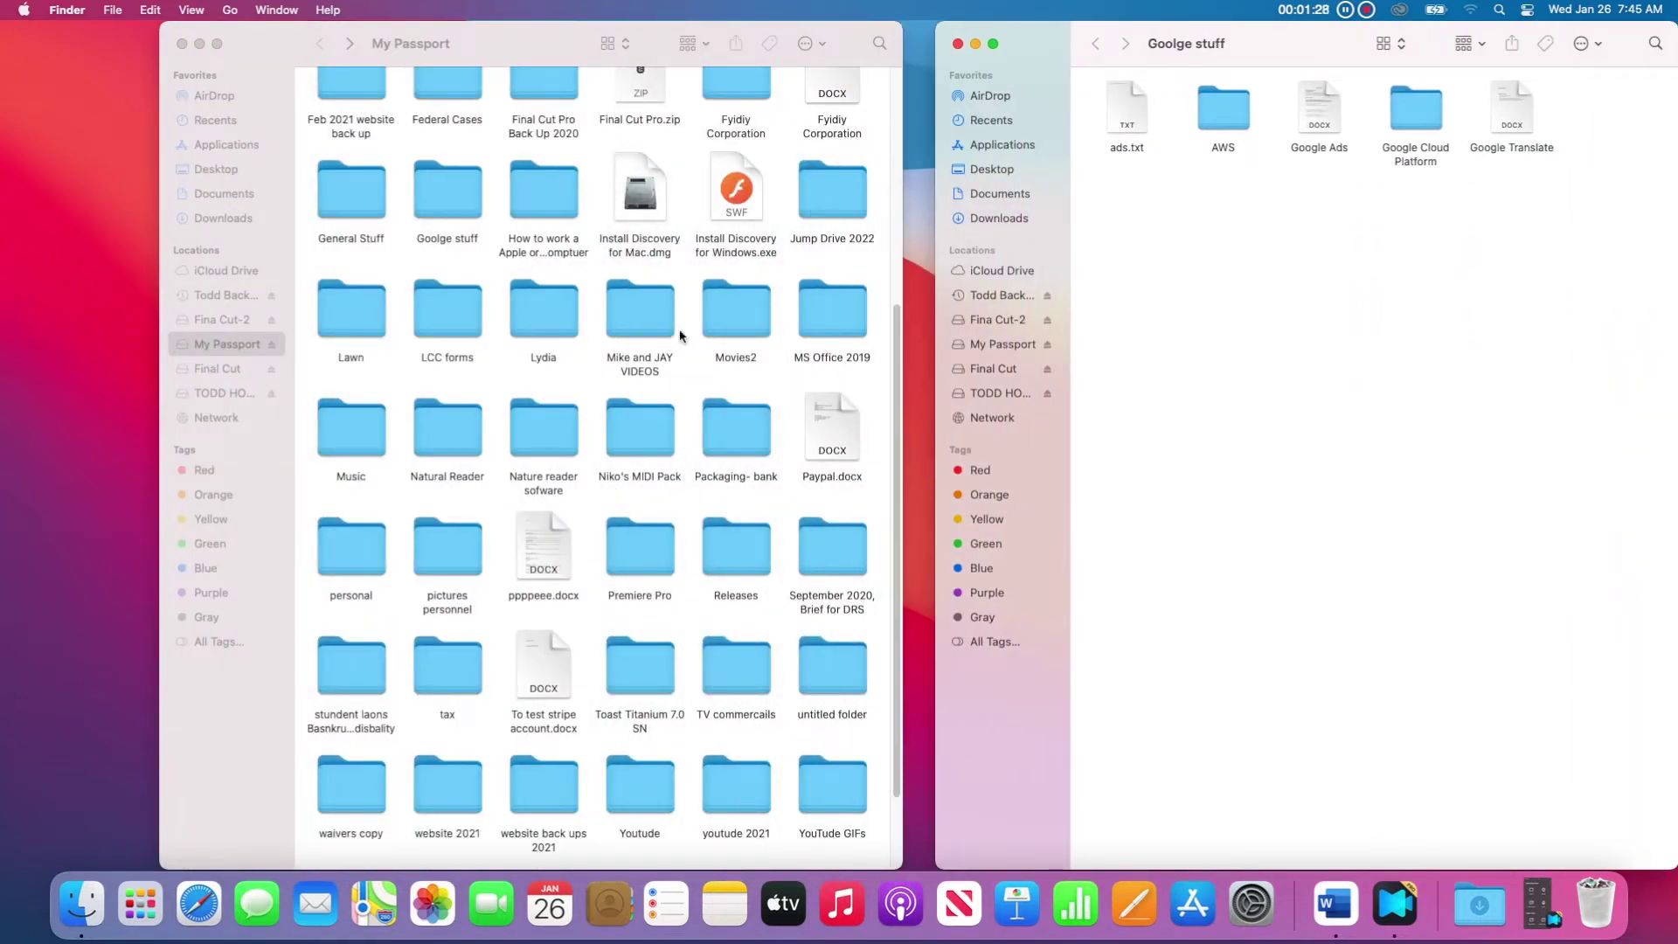
double_click(448, 187)
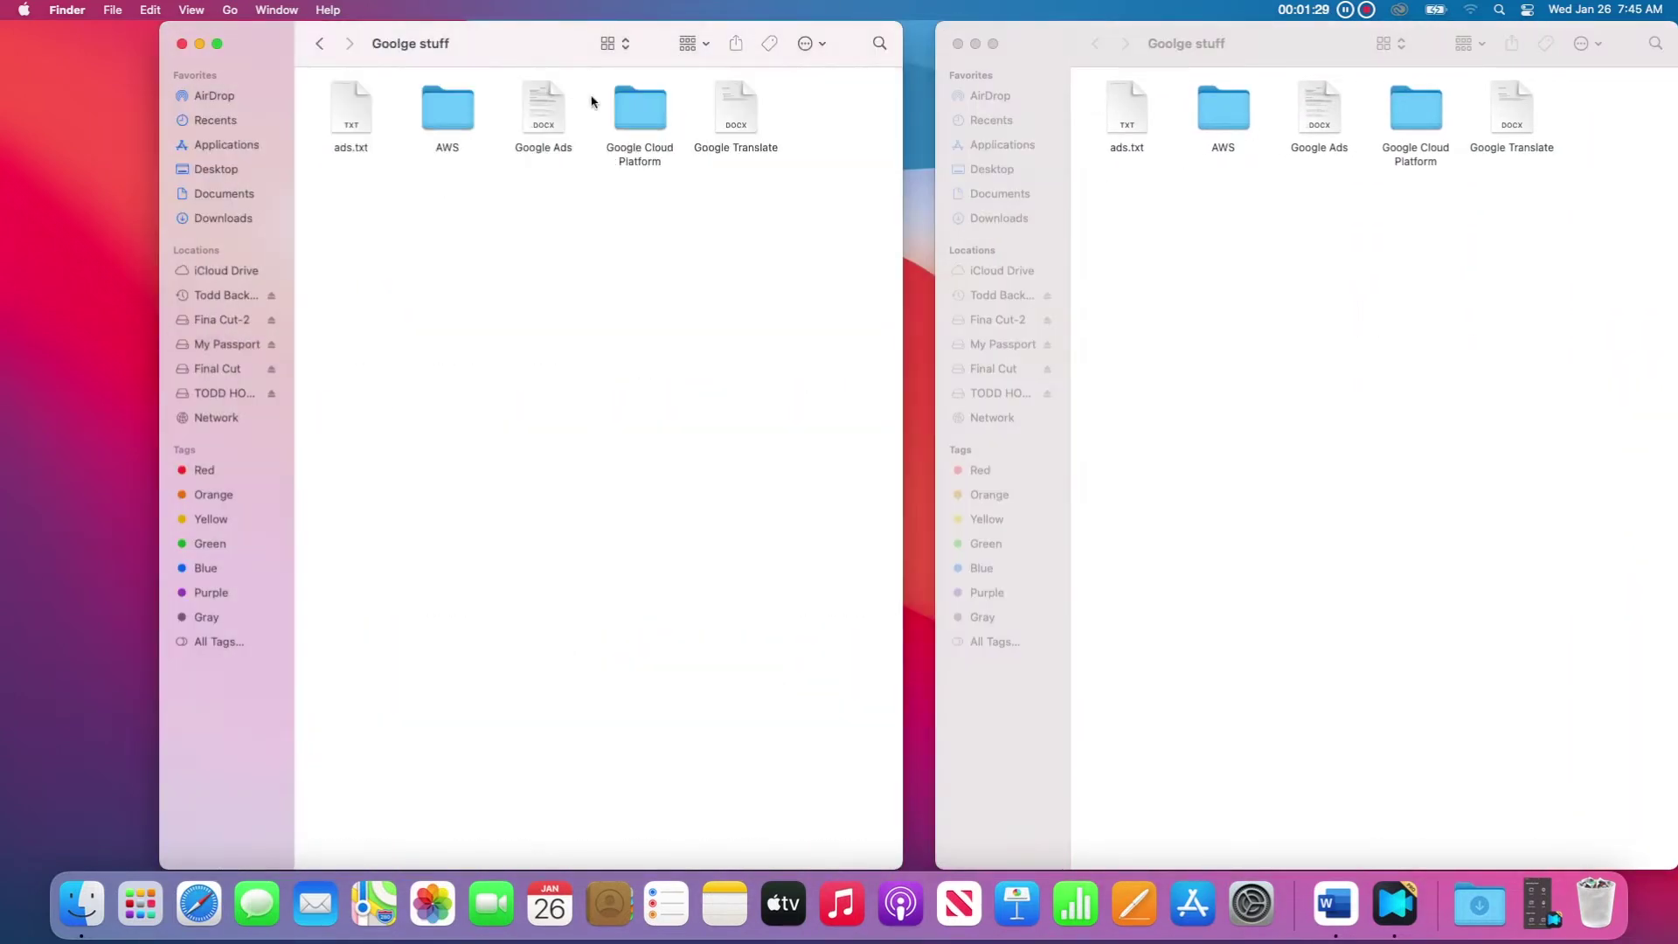
click(958, 45)
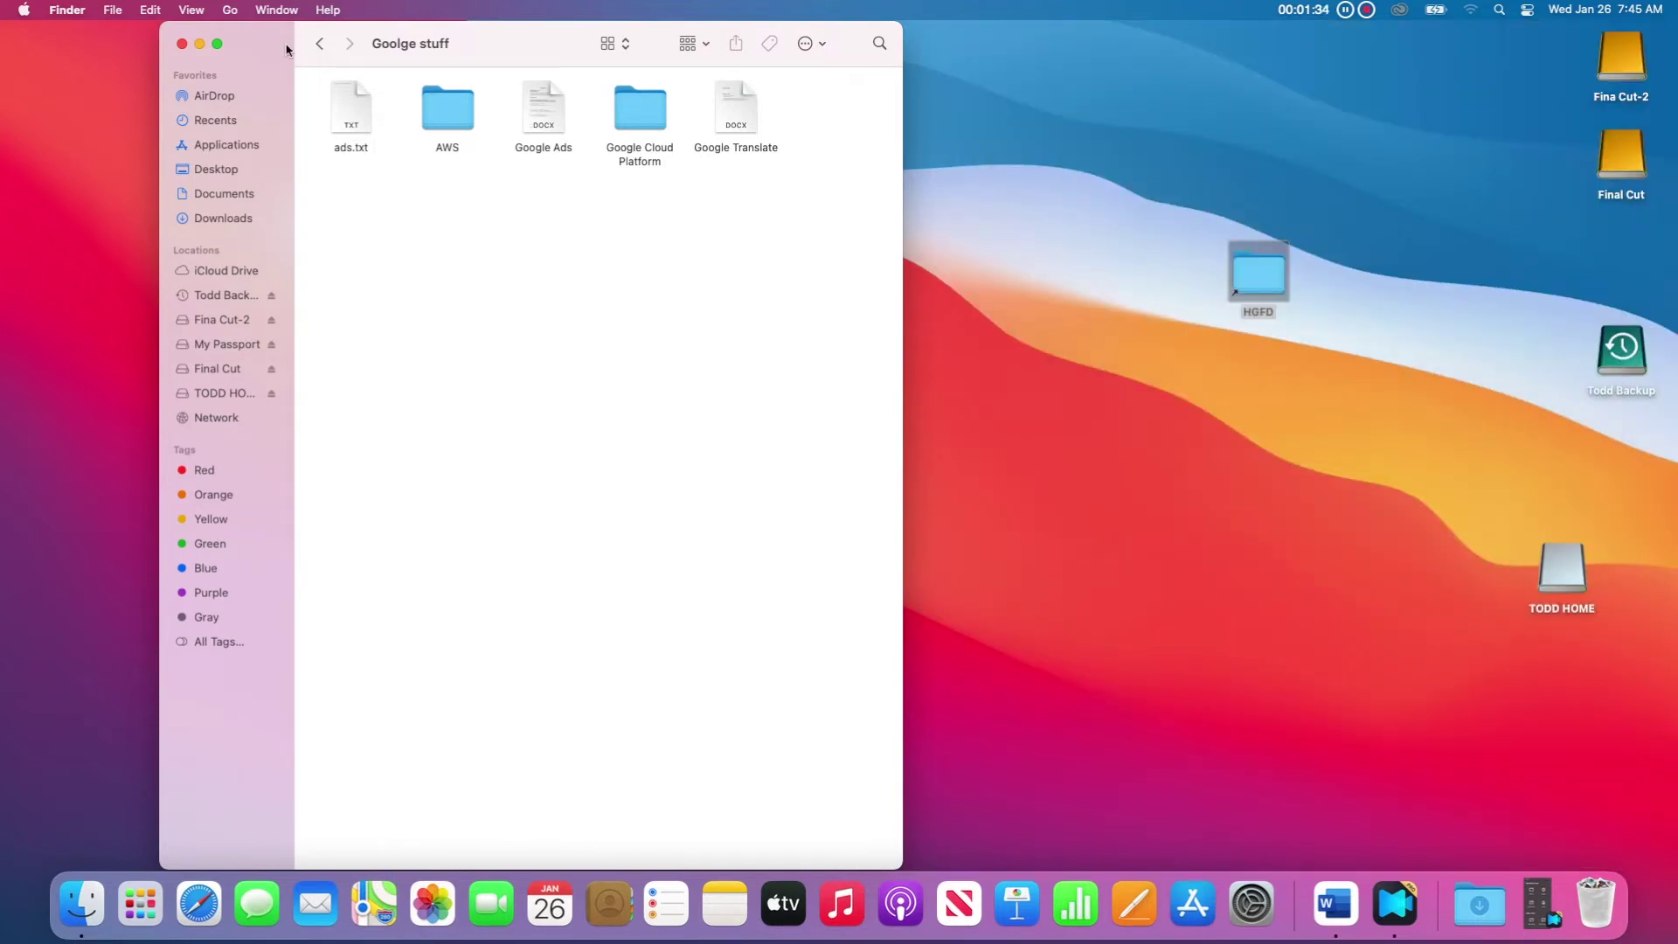
click(183, 44)
Step: Make an alias of "To test stripe account.docx" on the My Passport drive and place a copy of it on the desktop
click(870, 217)
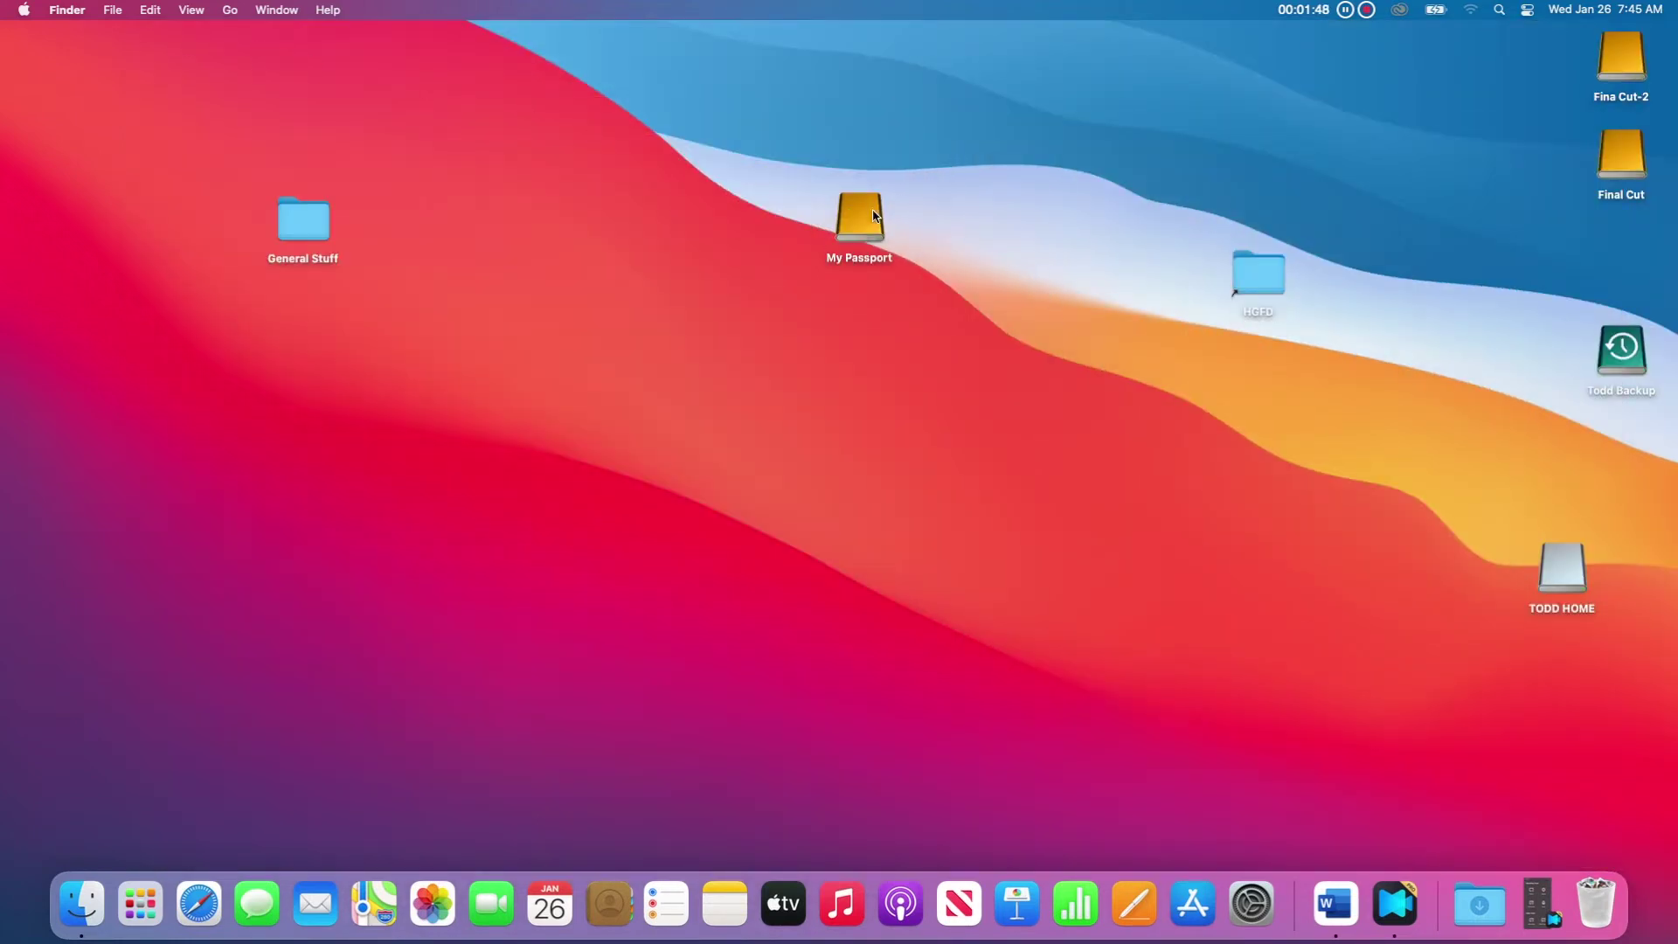
double_click(873, 218)
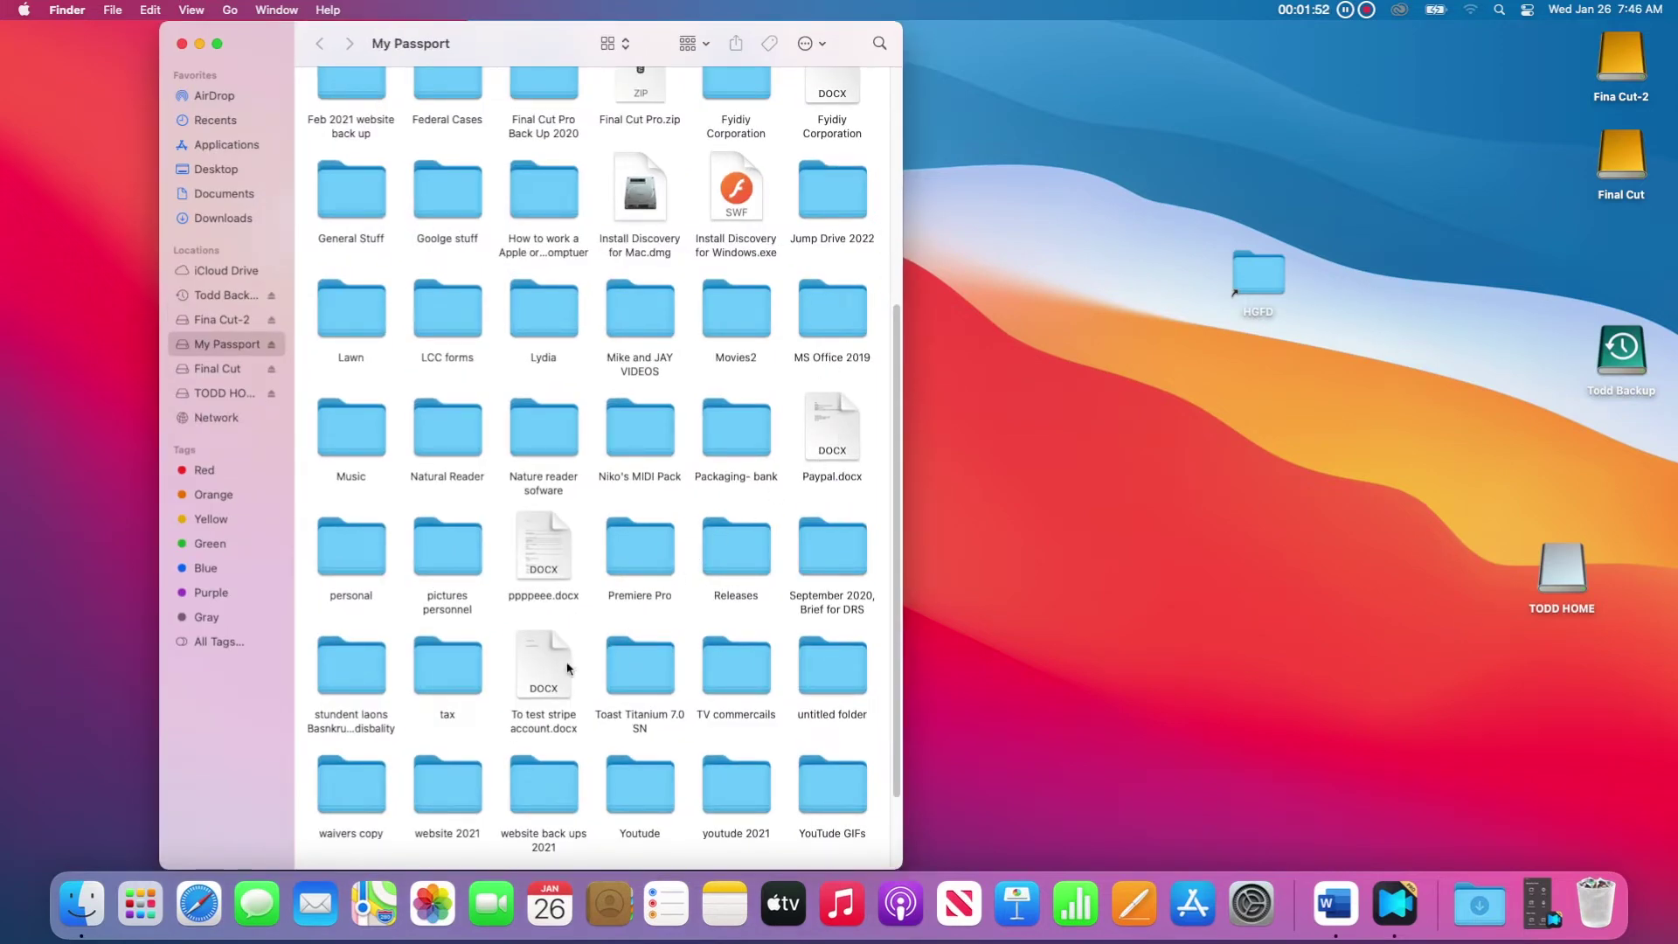
scroll(603, 630, down, 3)
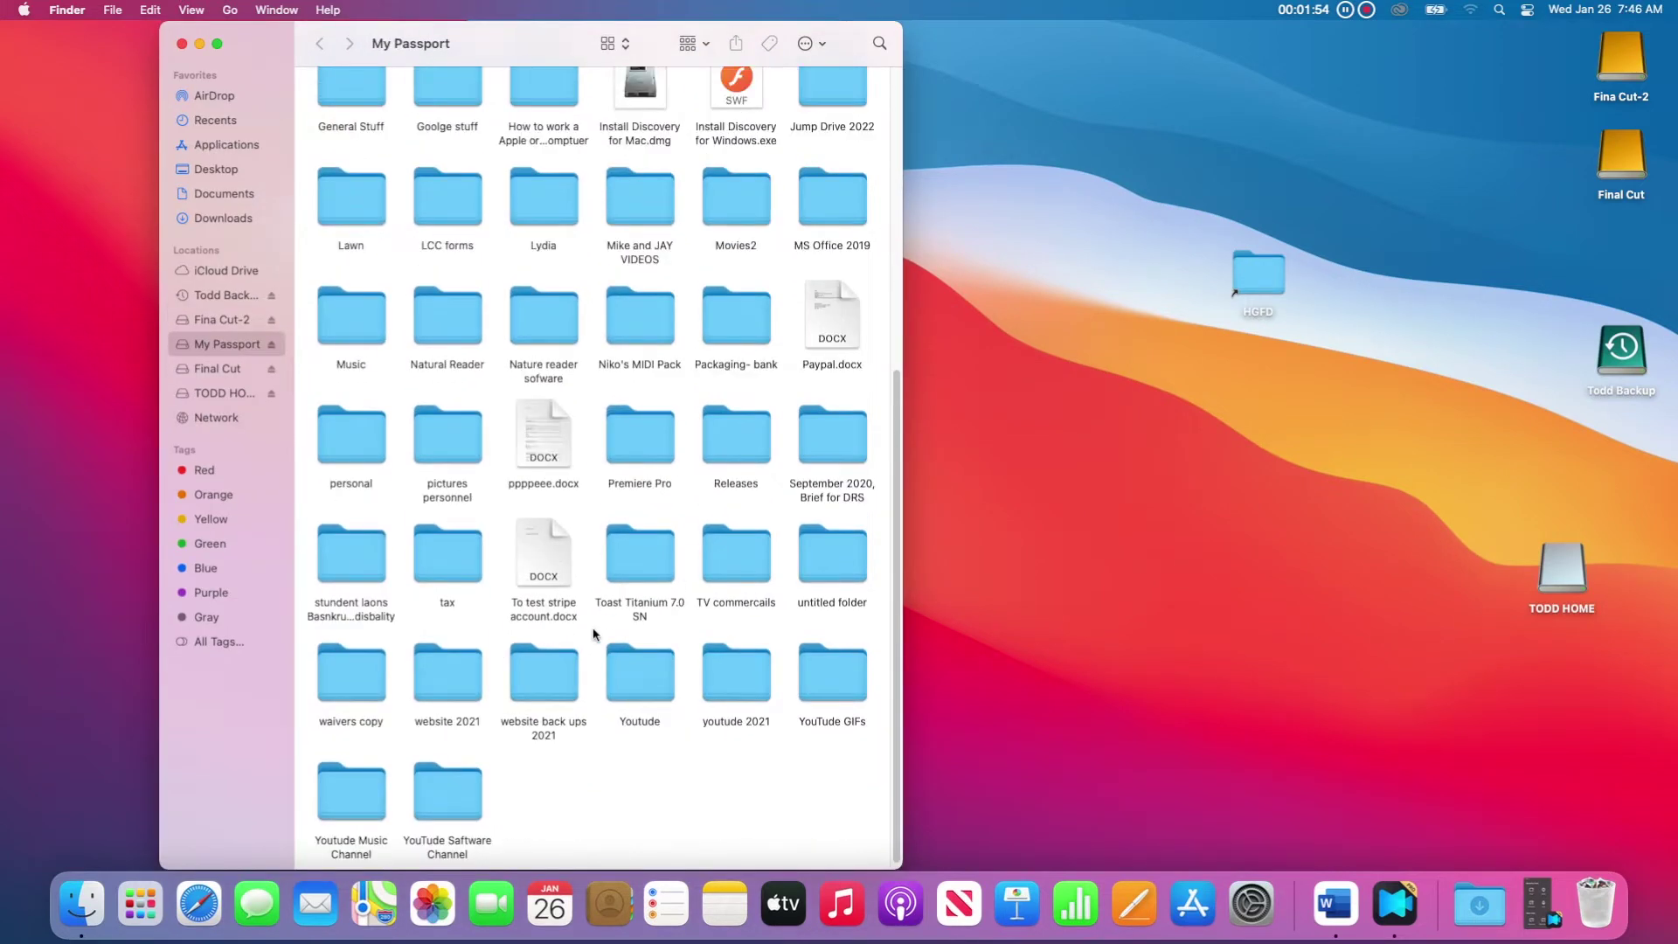
click(545, 539)
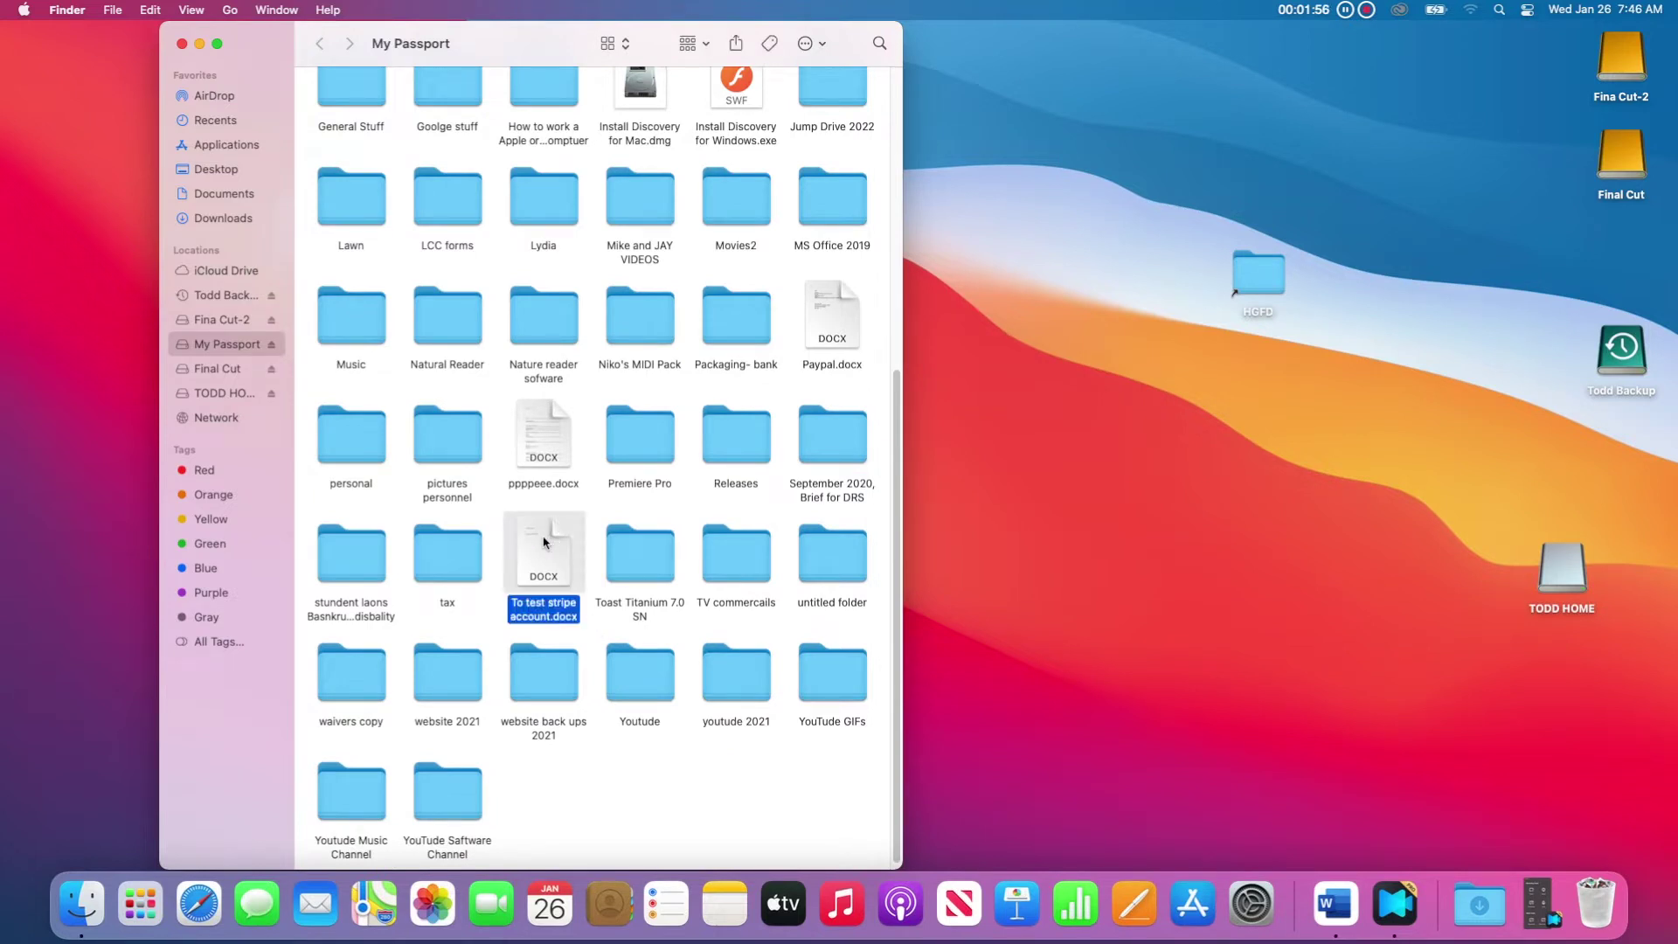
right_click(545, 539)
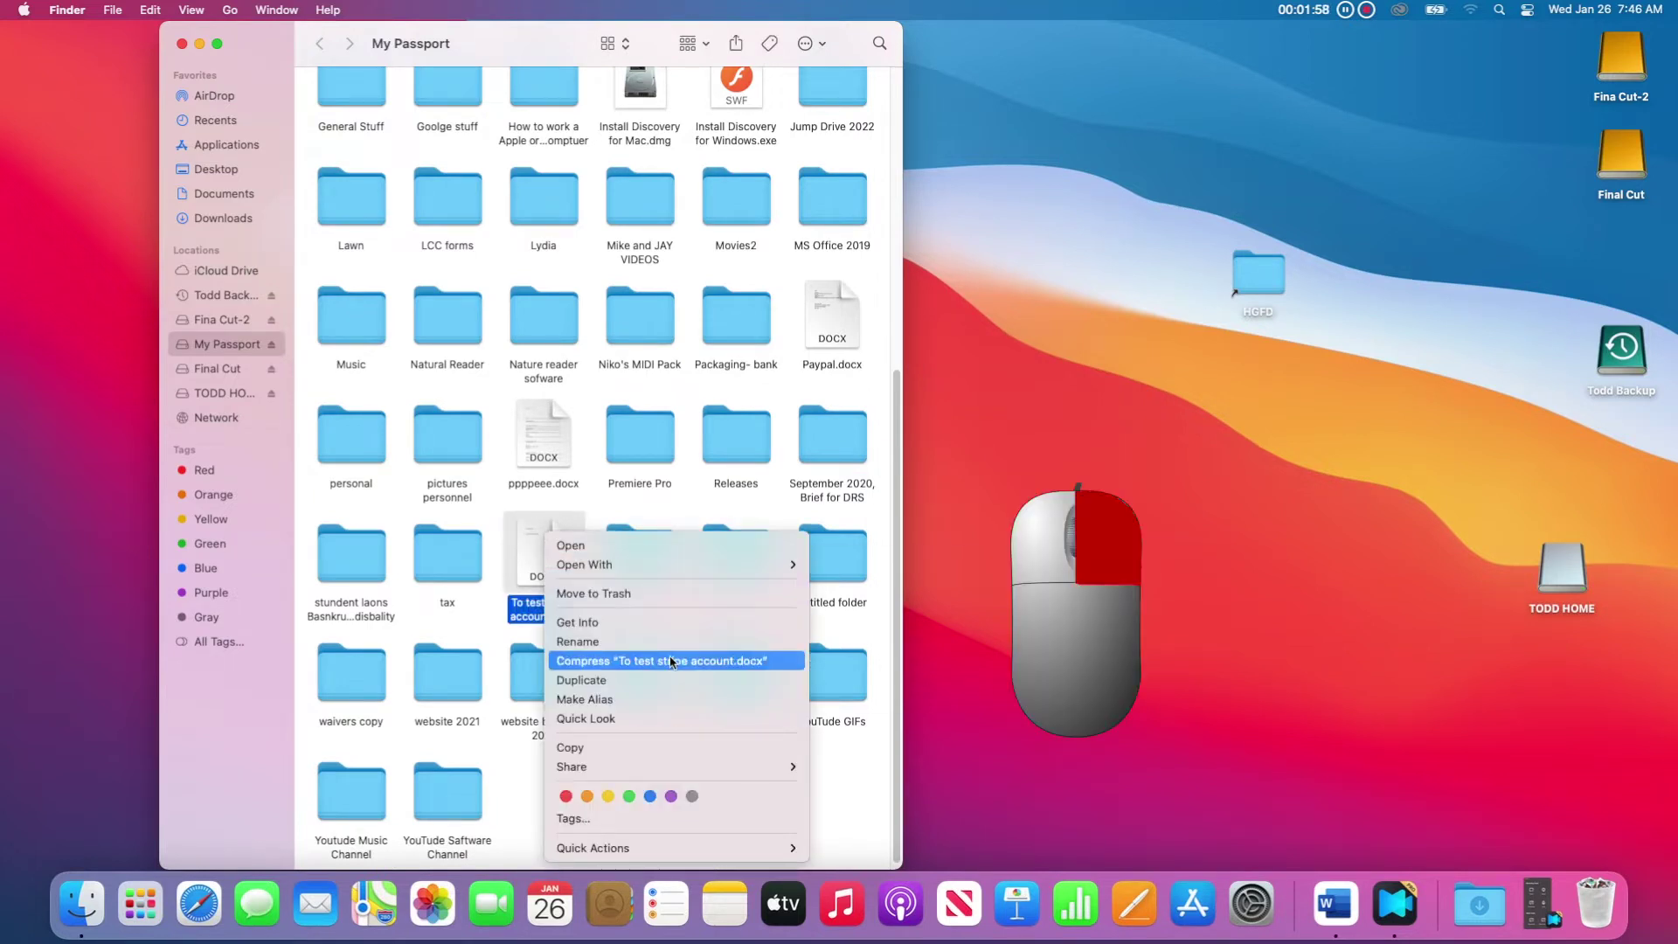
click(774, 701)
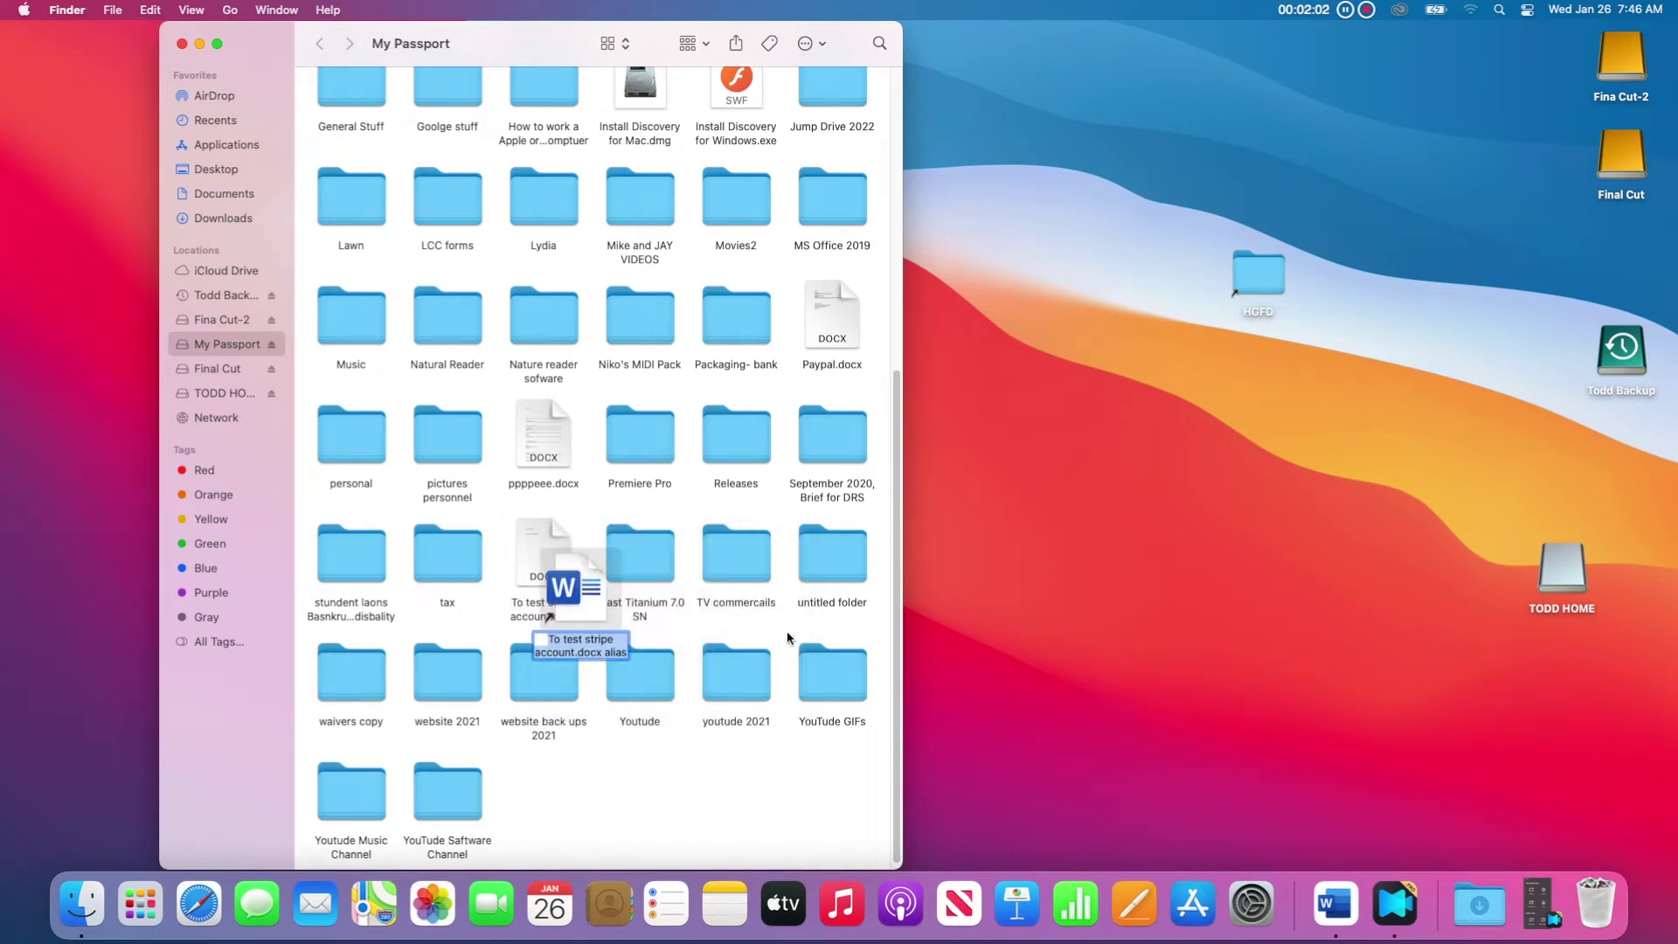
drag(604, 604, 1211, 511)
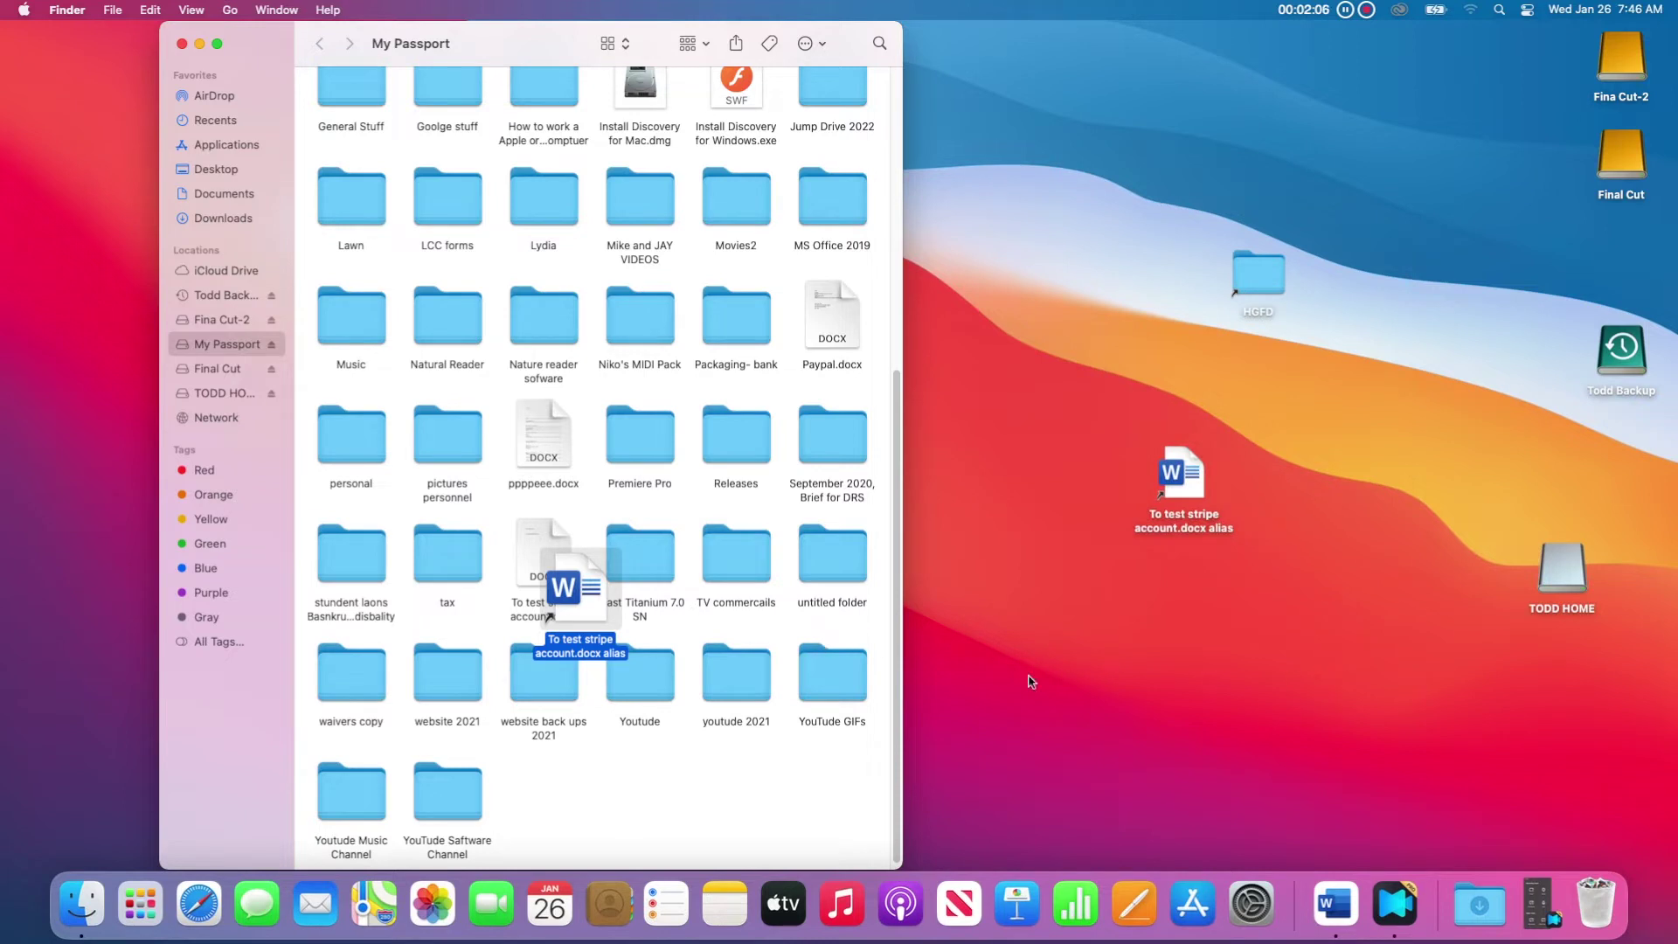
Step: Test the desktop alias of "To test stripe account.docx" by opening it in Word beside the My Passport window, and locate the original file
double_click(1190, 505)
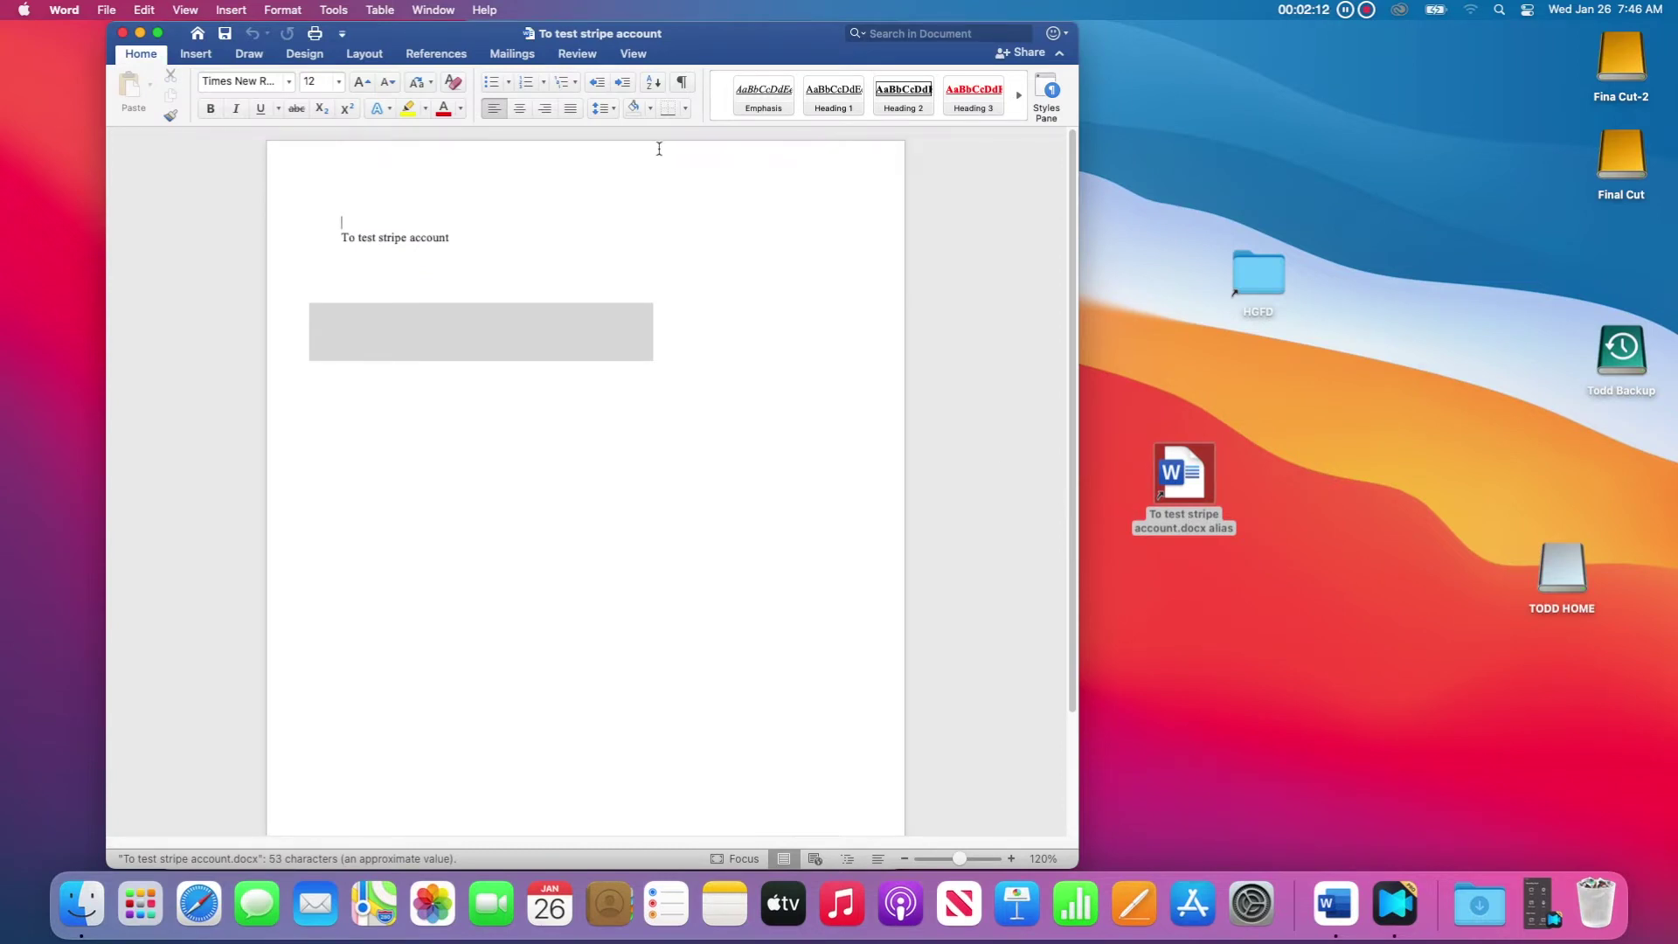
drag(651, 42, 1473, 42)
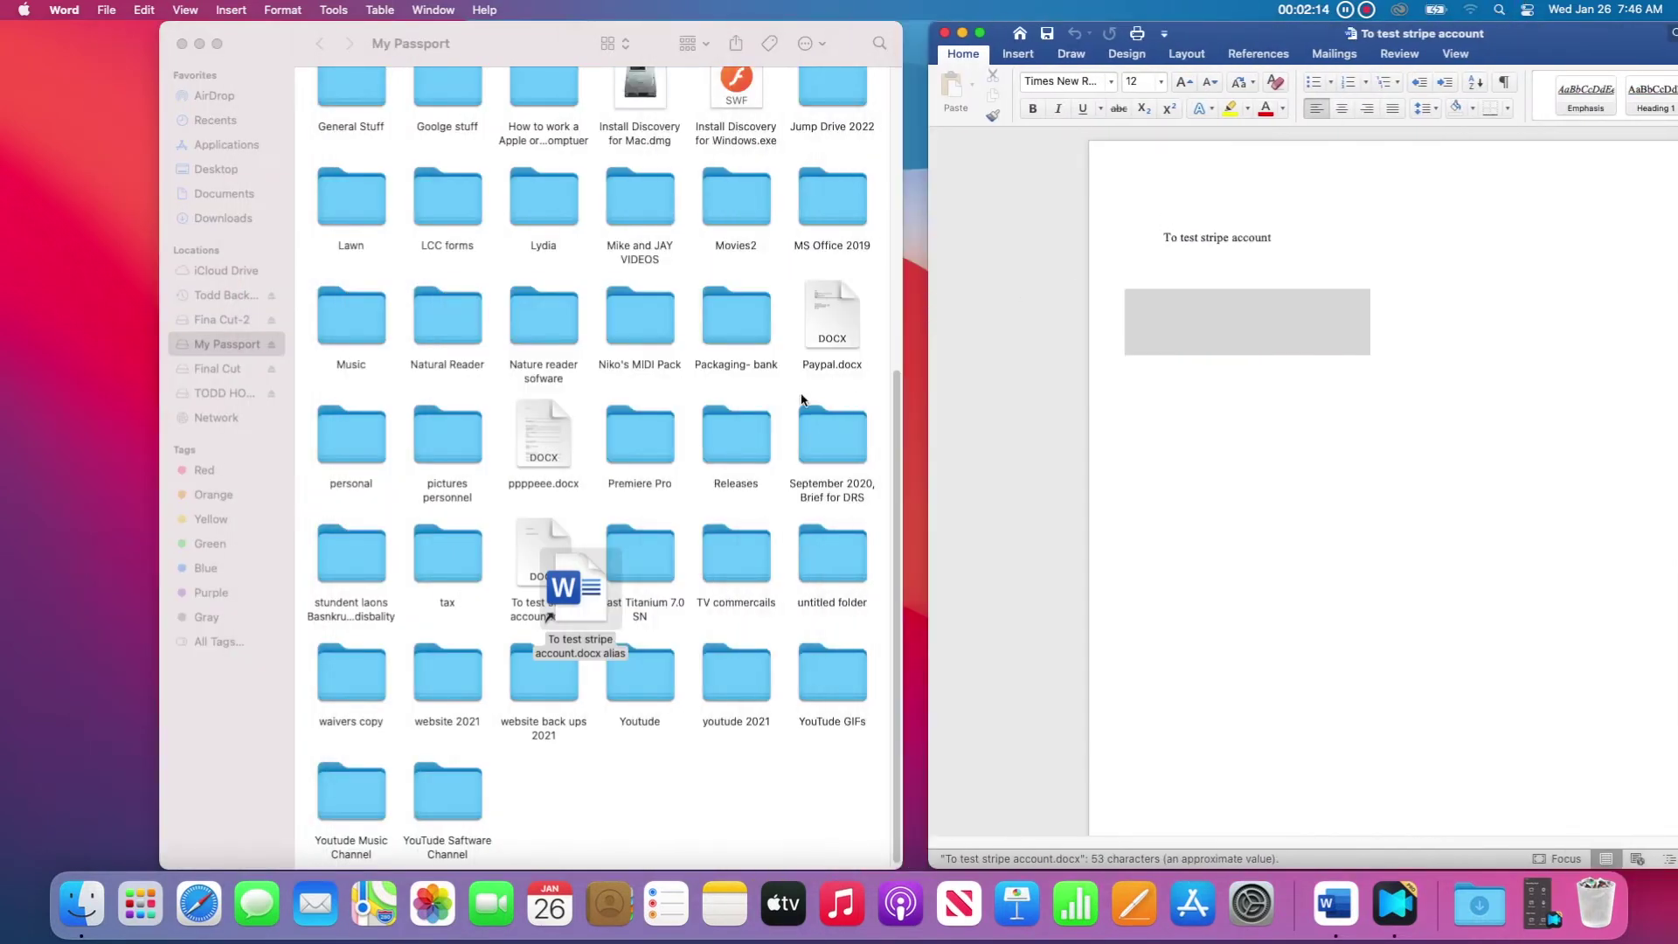
click(528, 535)
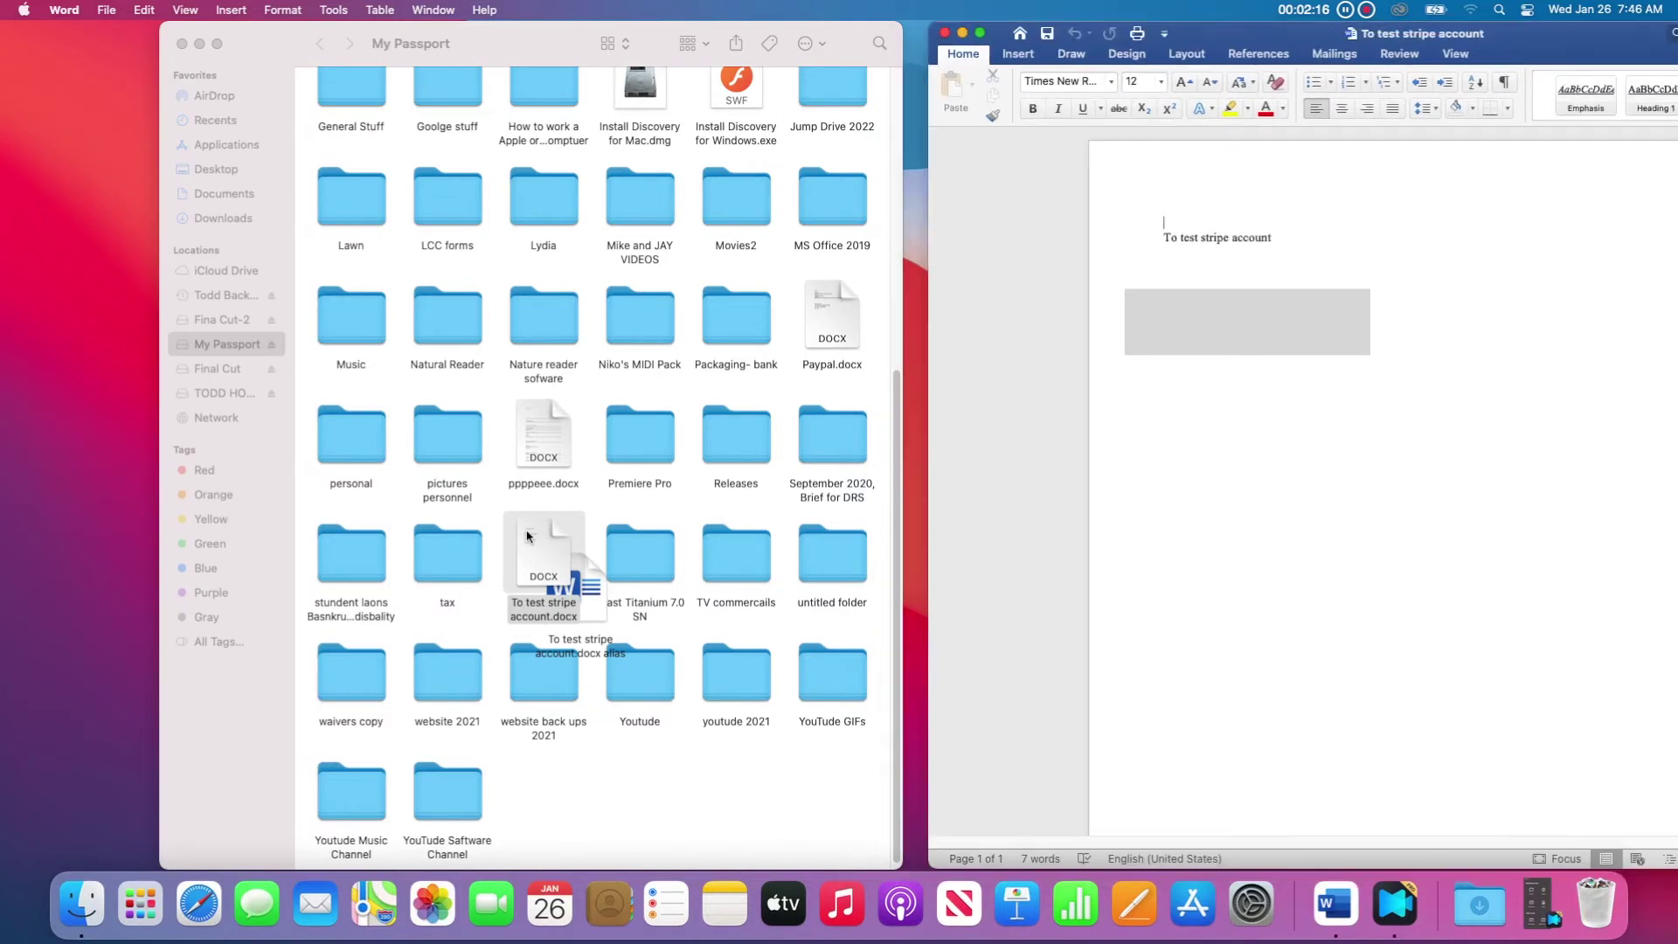
click(1227, 474)
Step: Move the "To test stripe account.docx alias" on the My Passport drive to the Trash
click(605, 597)
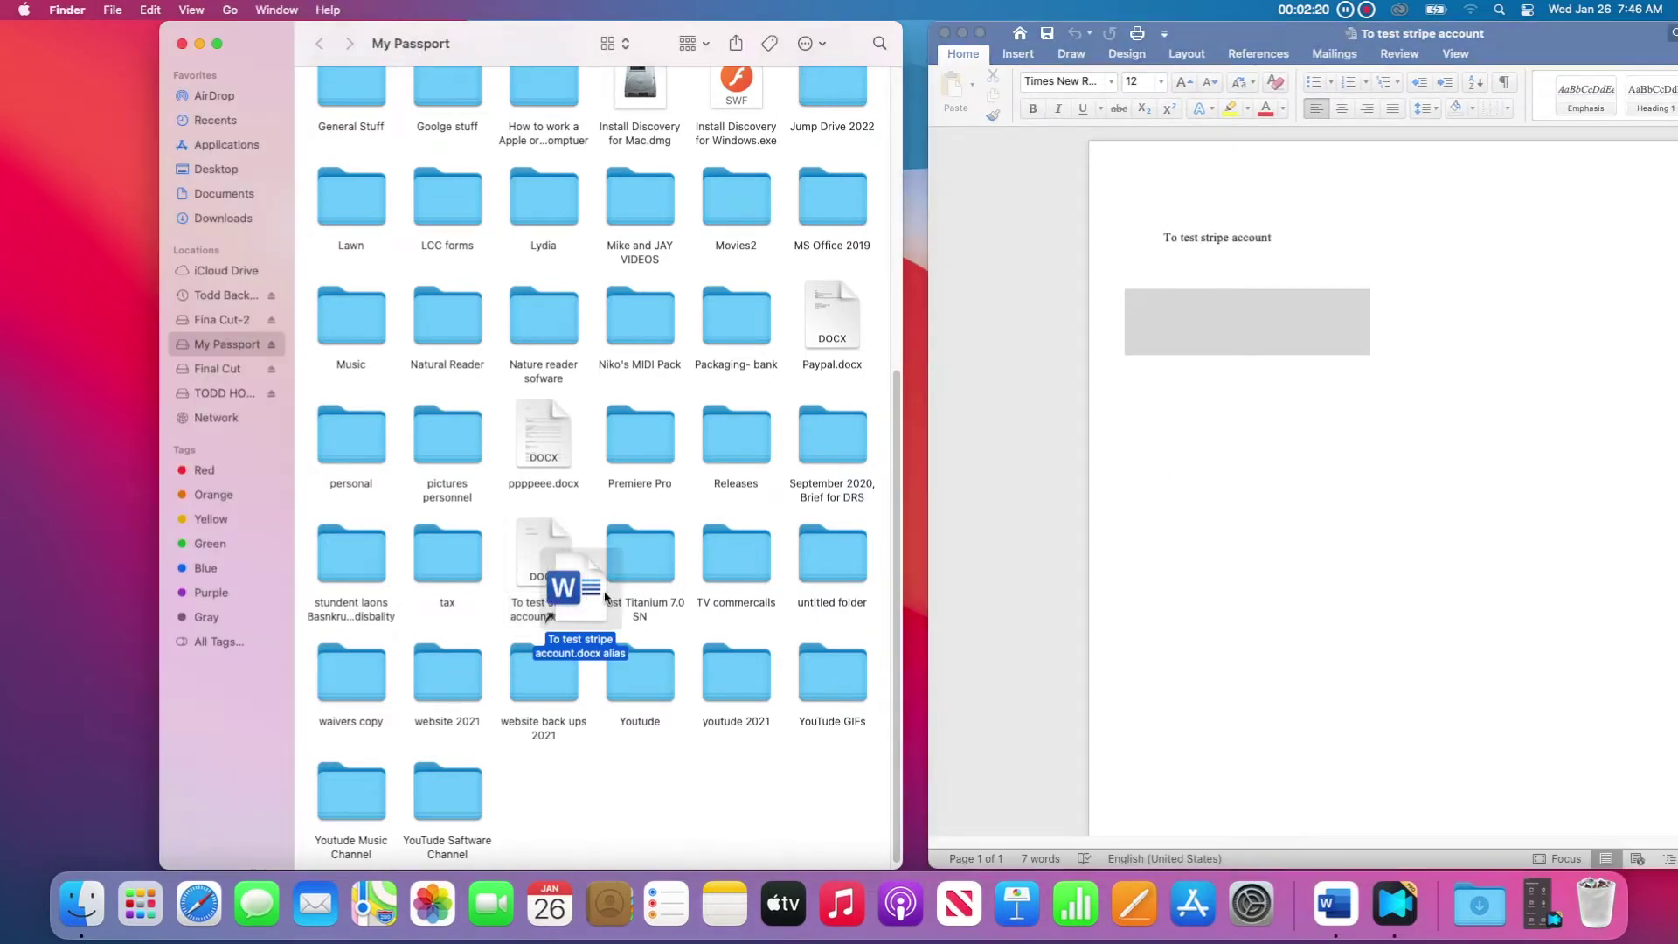
right_click(605, 597)
click(643, 551)
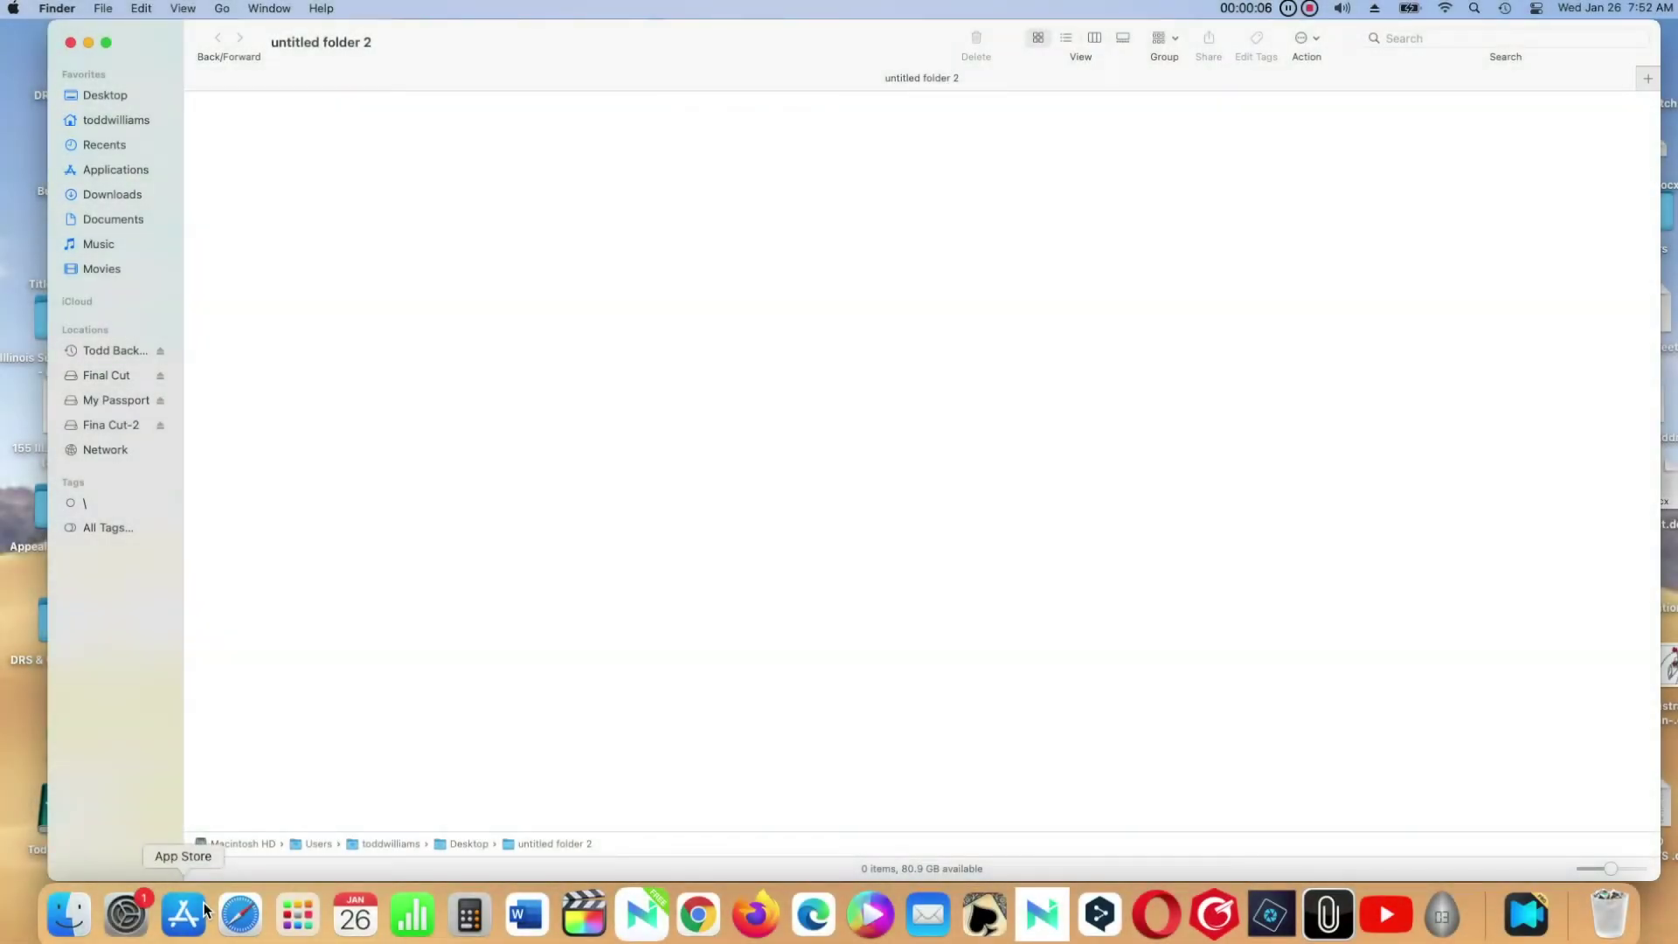
Step: Open the App Store and search for "cleaner one"
click(204, 911)
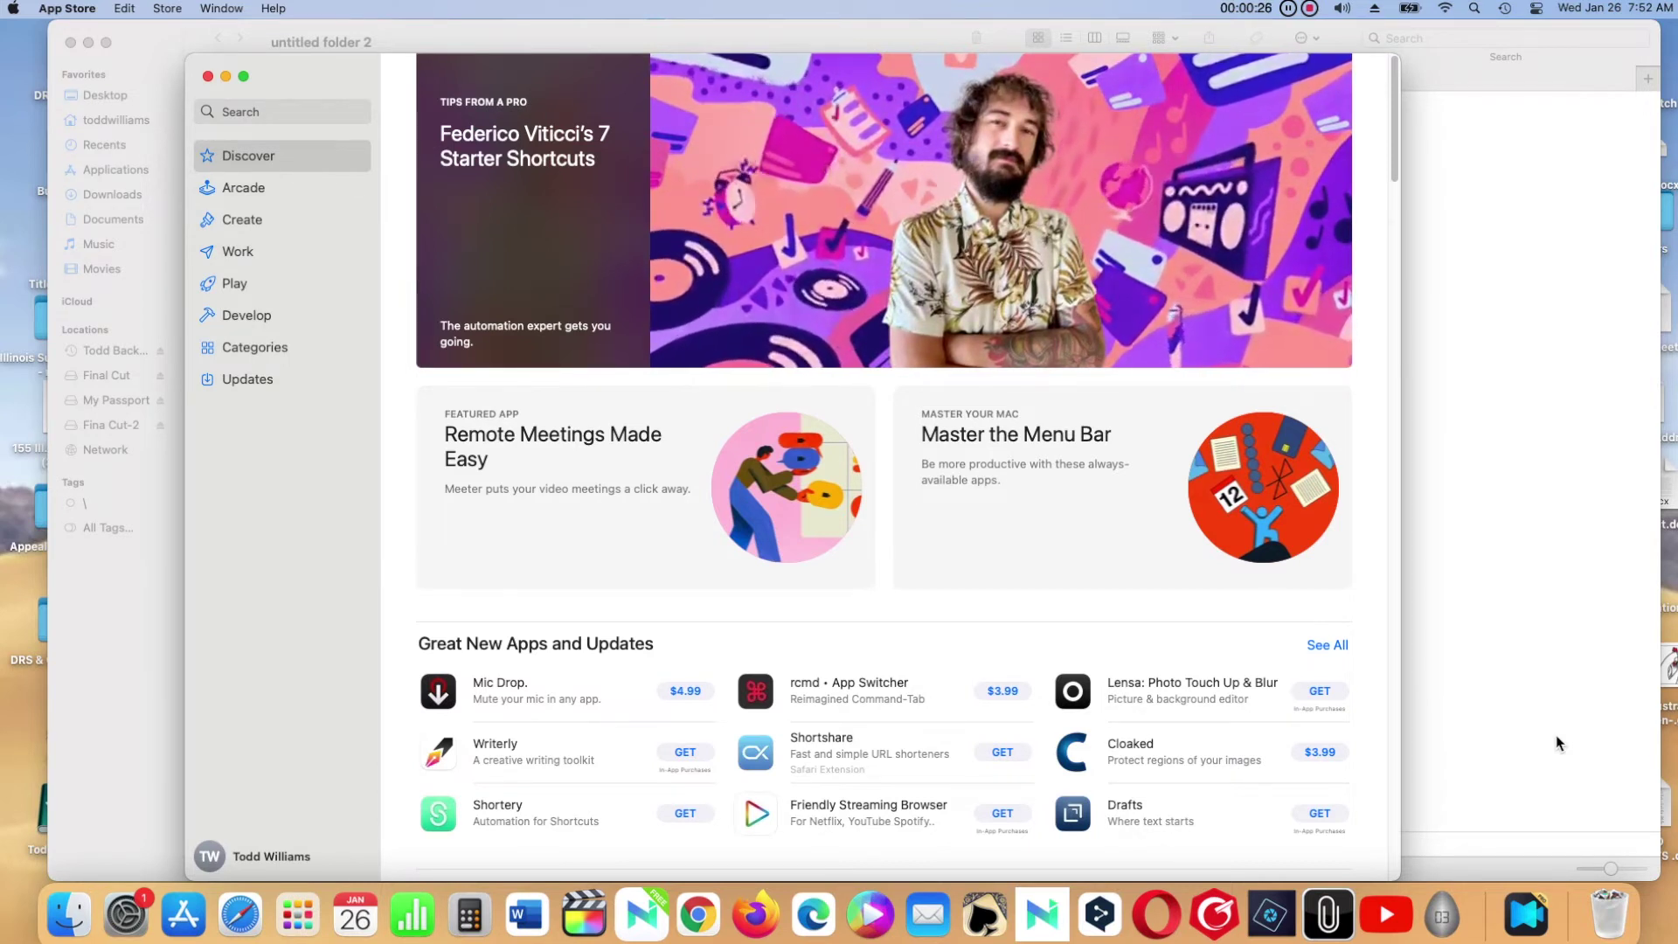
click(263, 113)
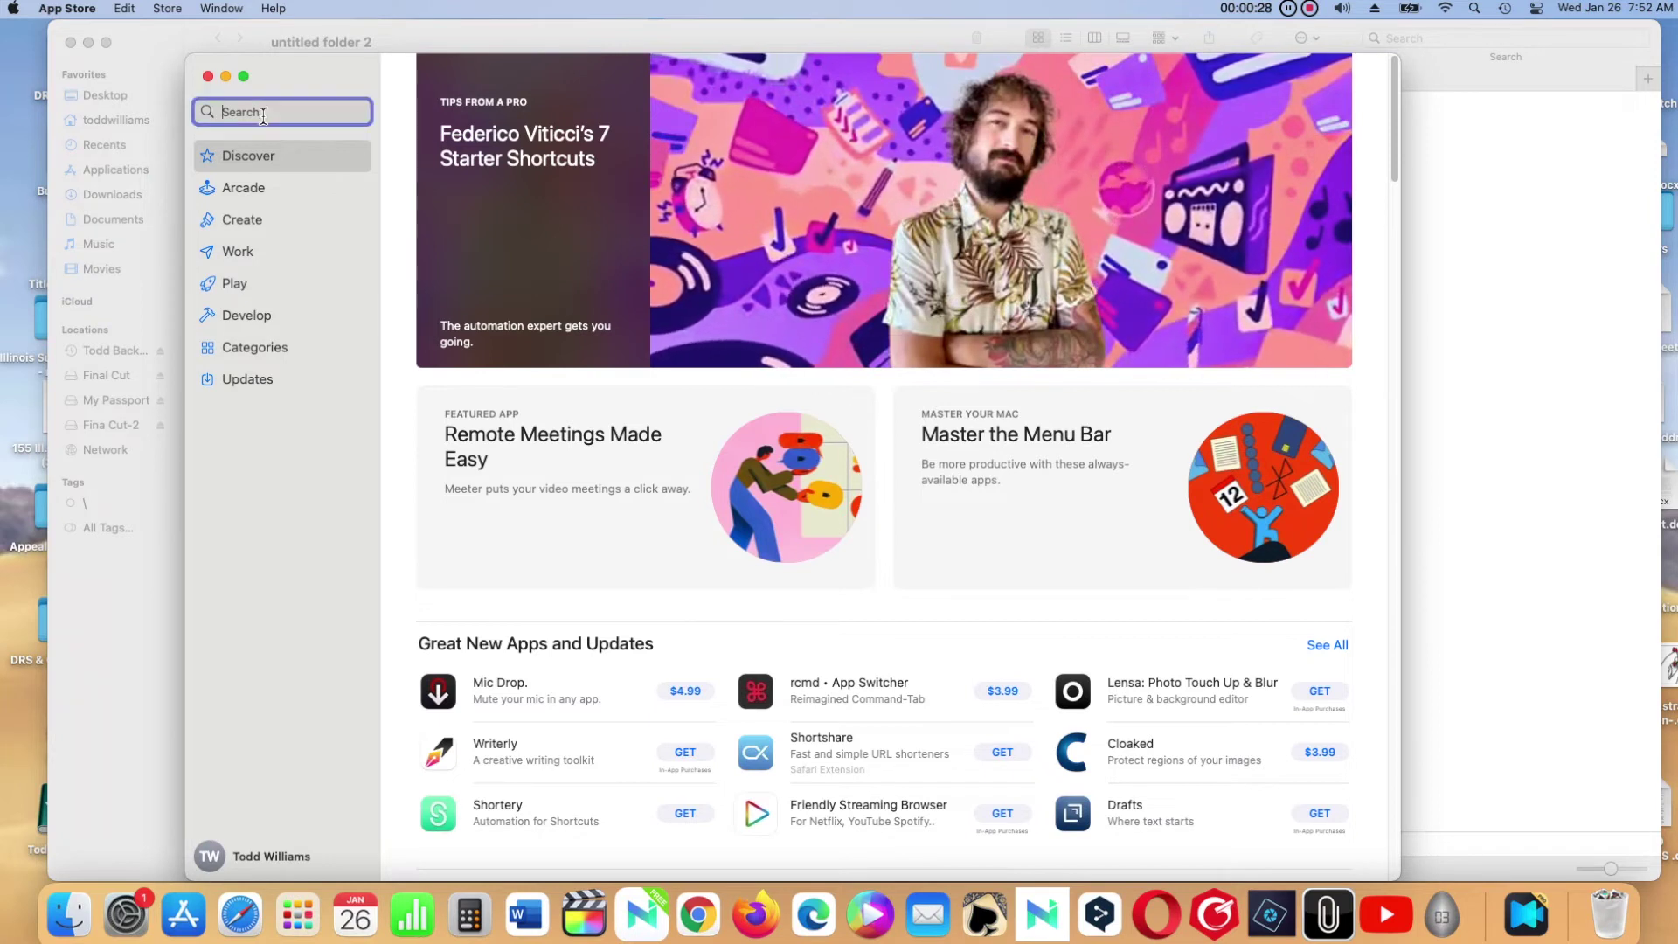
text(C)
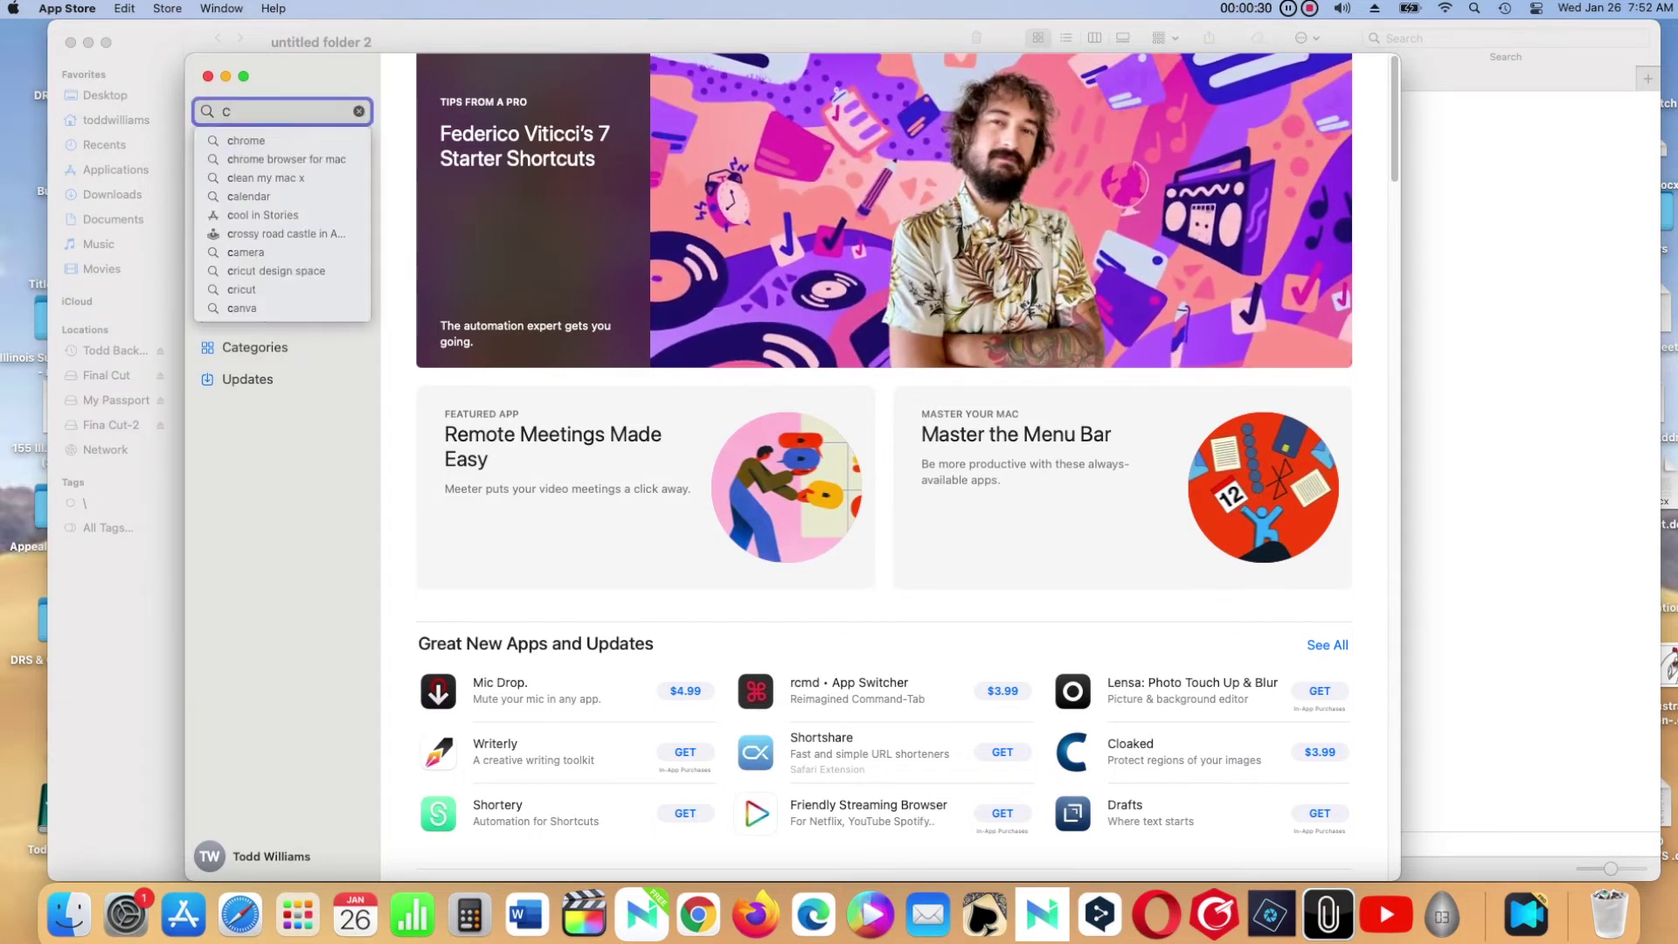
text(leaner one)
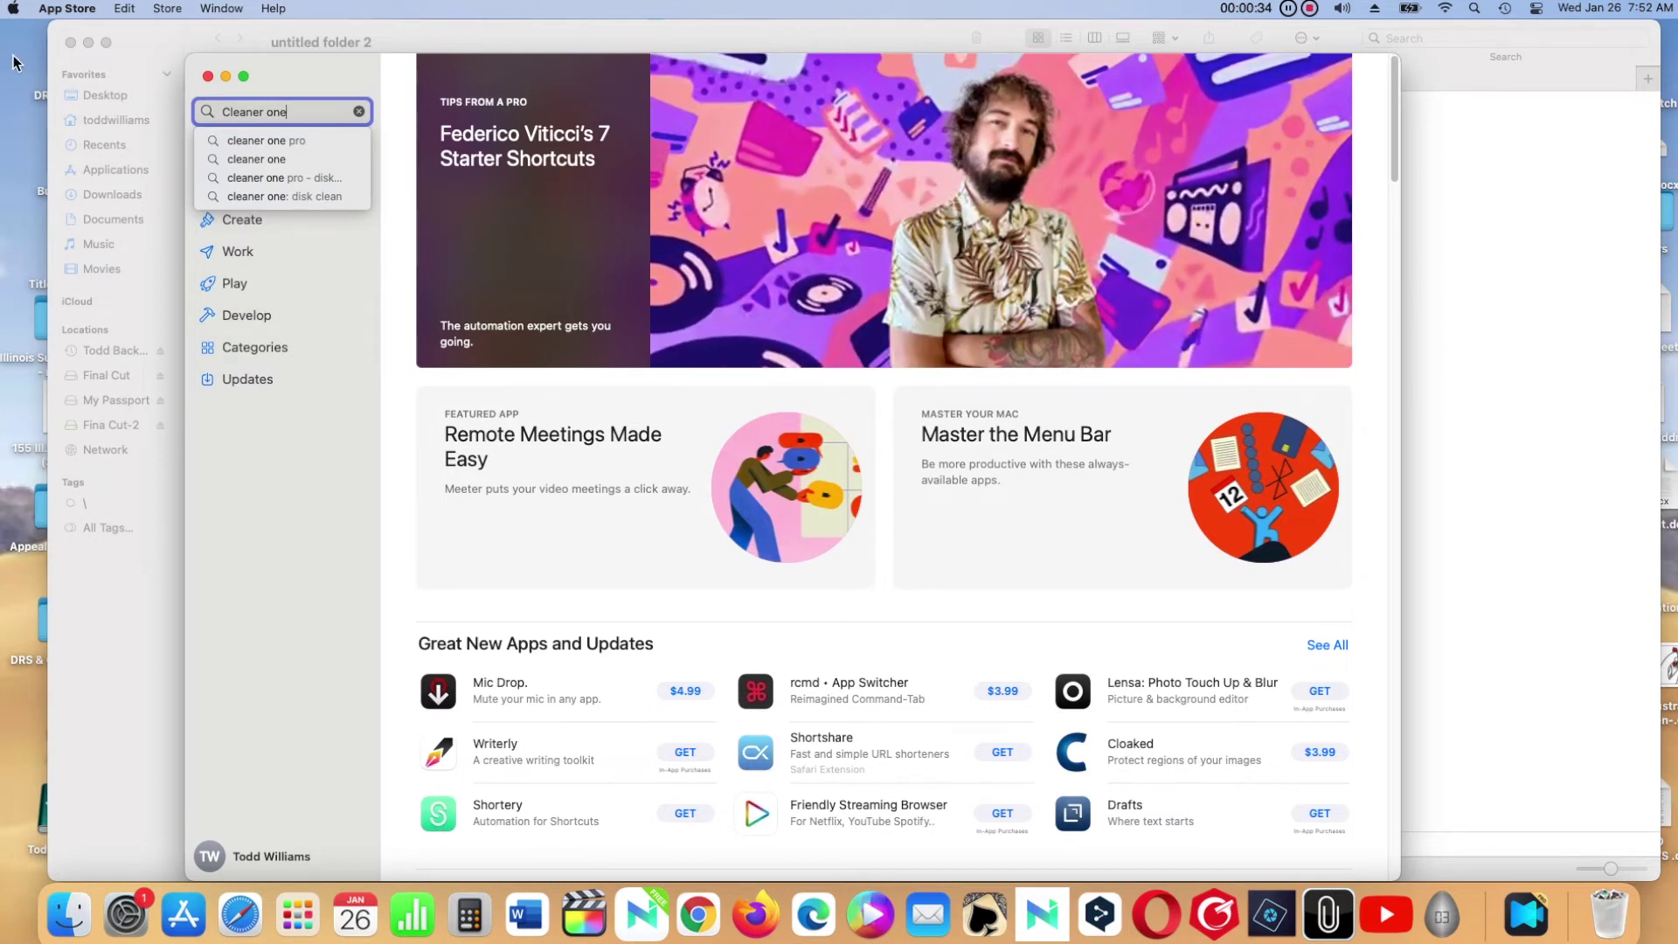
click(324, 162)
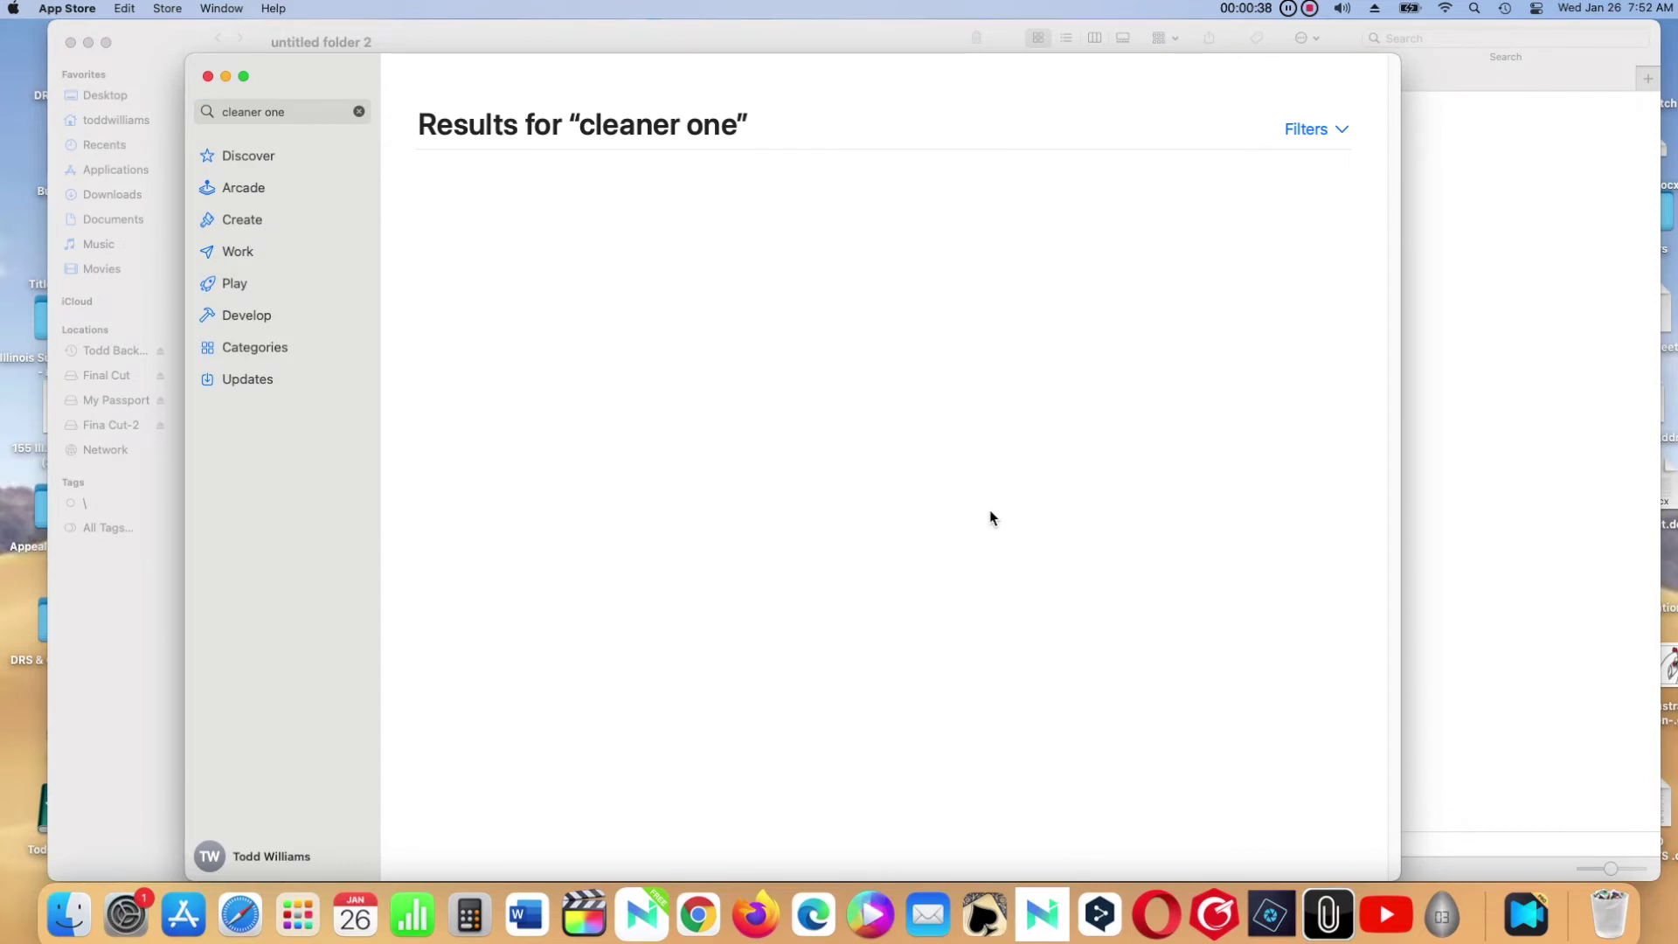
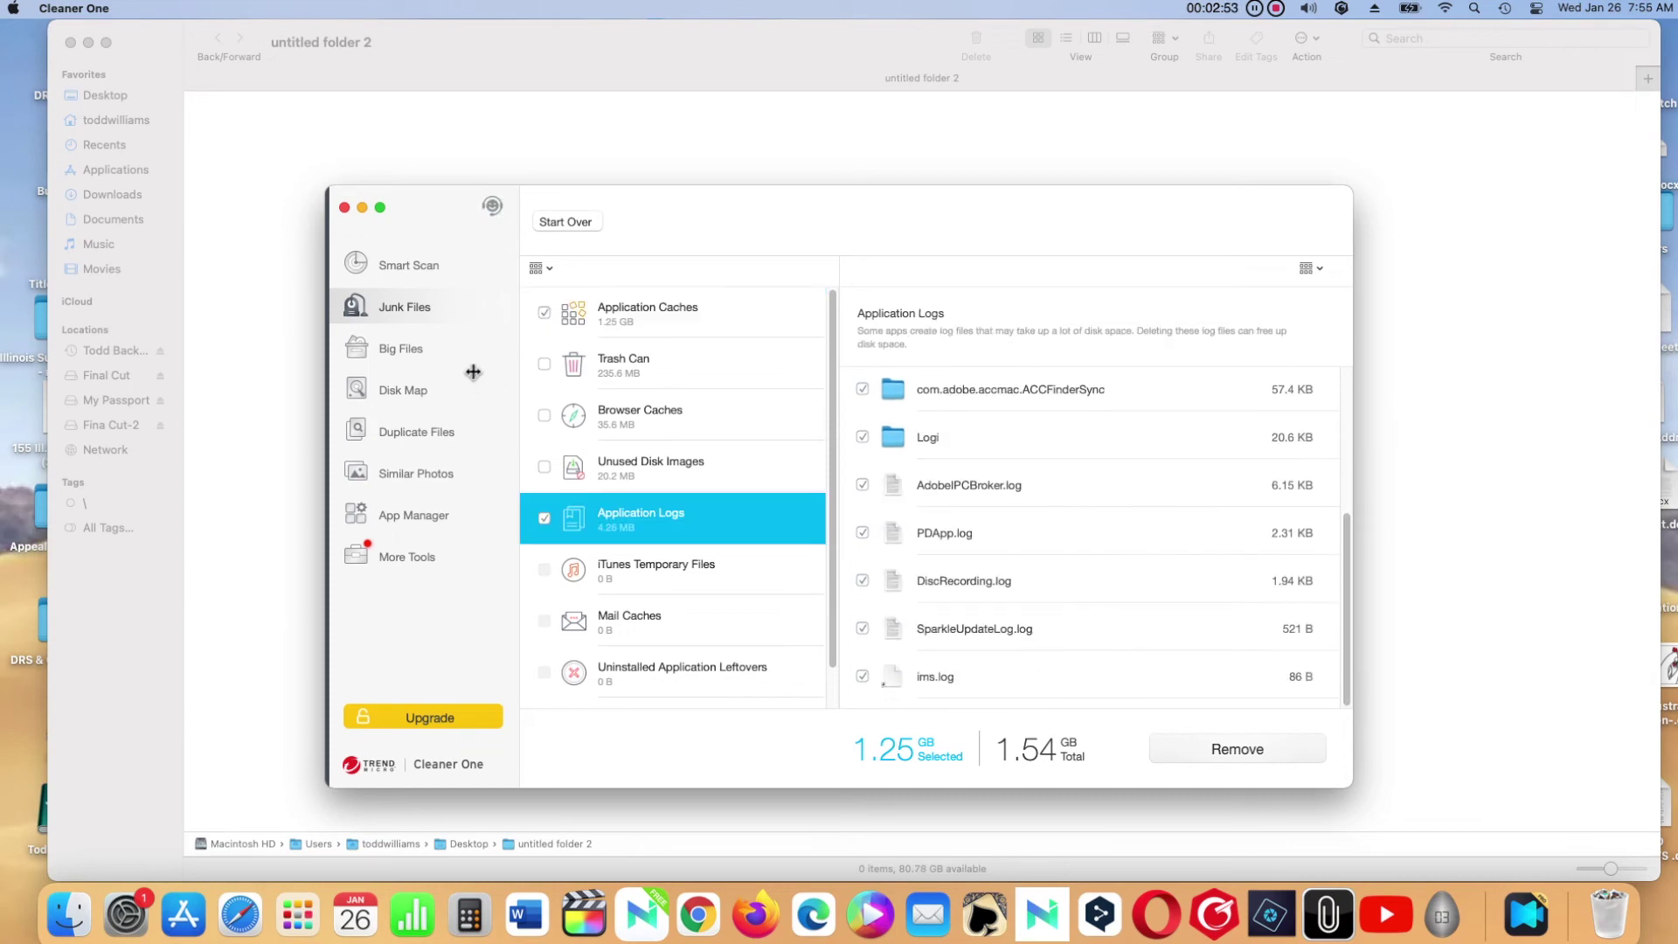
Step: Review the Big Files results in Cleaner One and go to Duplicate Files
click(398, 357)
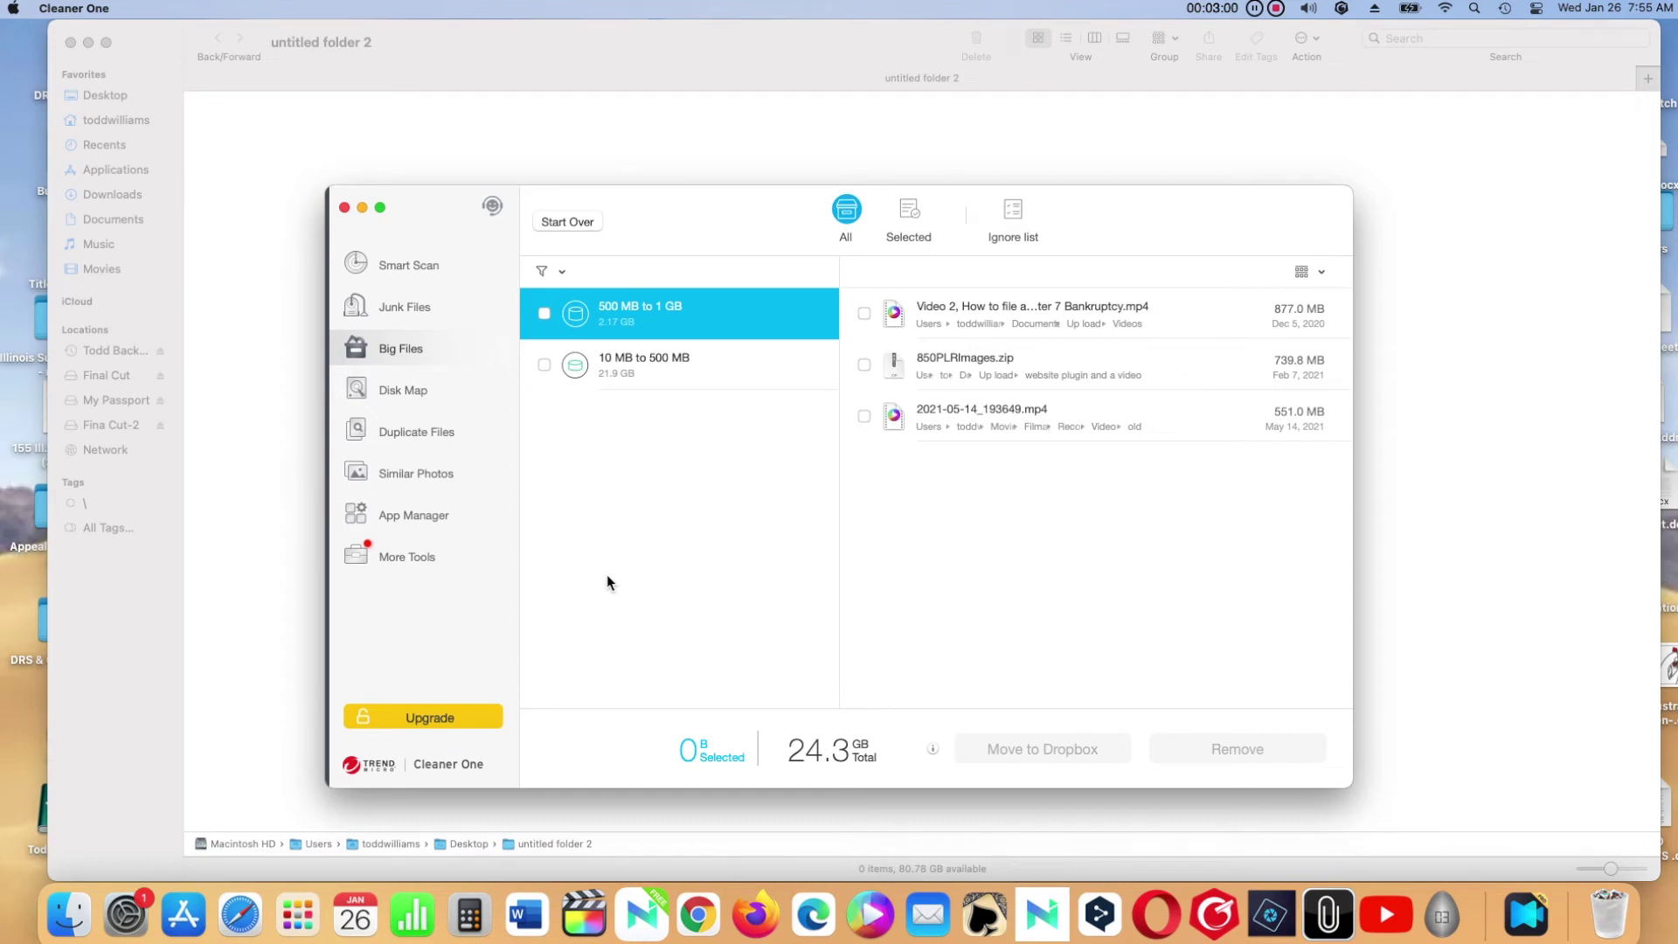
click(446, 437)
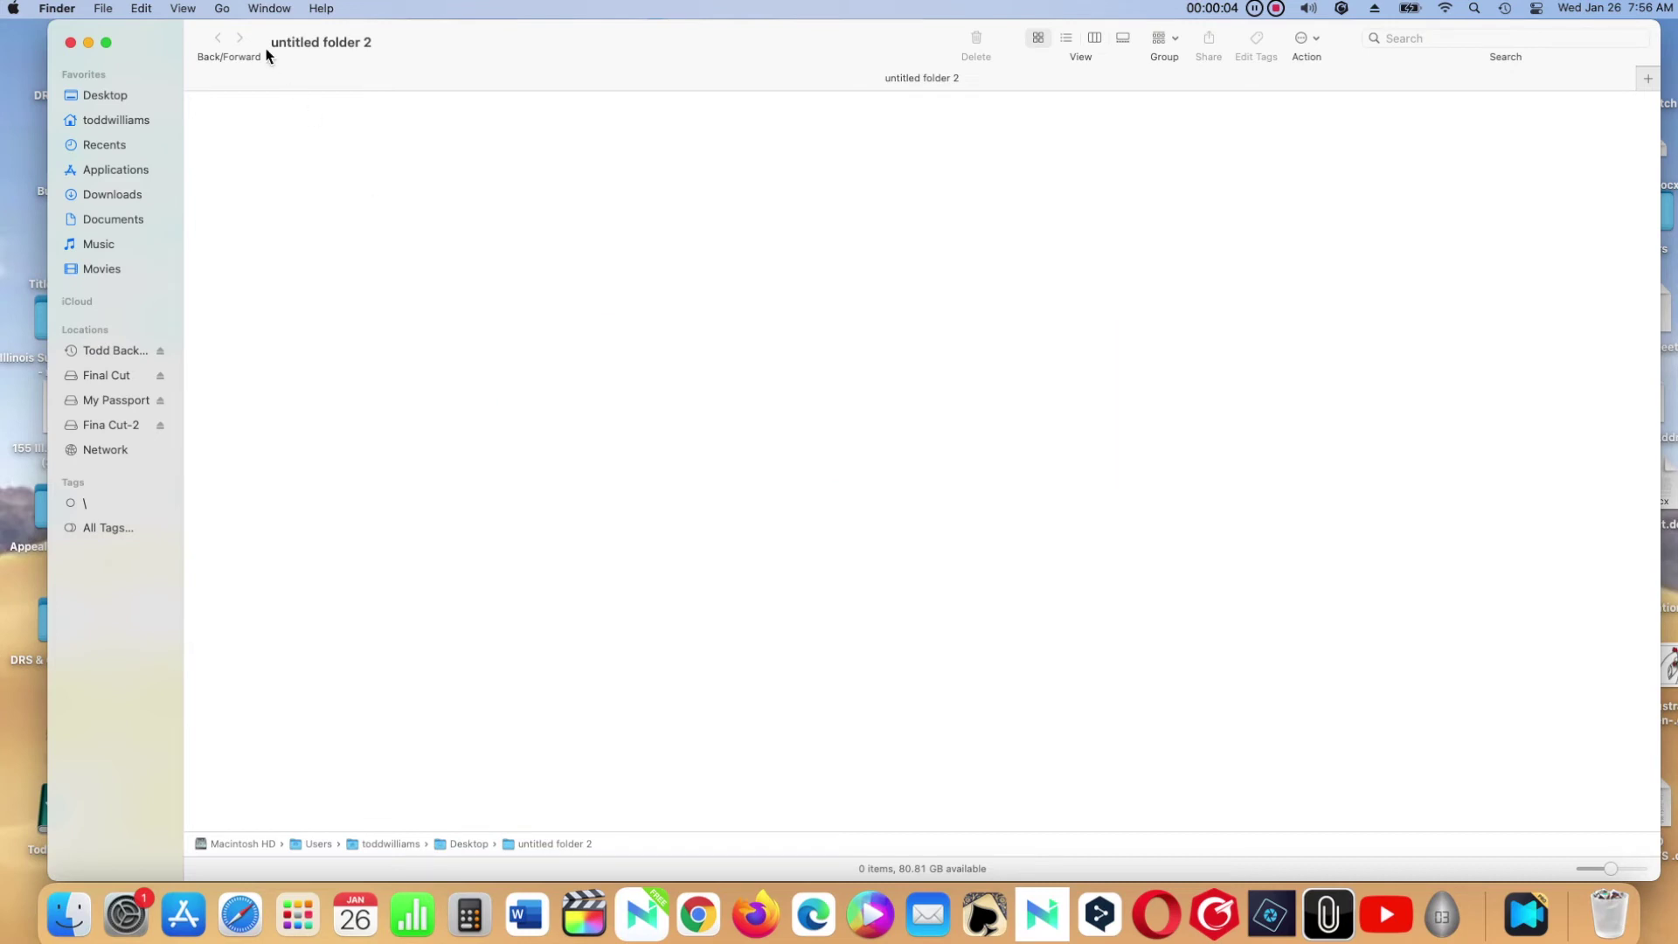
Step: Move the Dragon app from the Applications folder to the Trash, authorizing the removal with the account password
click(222, 9)
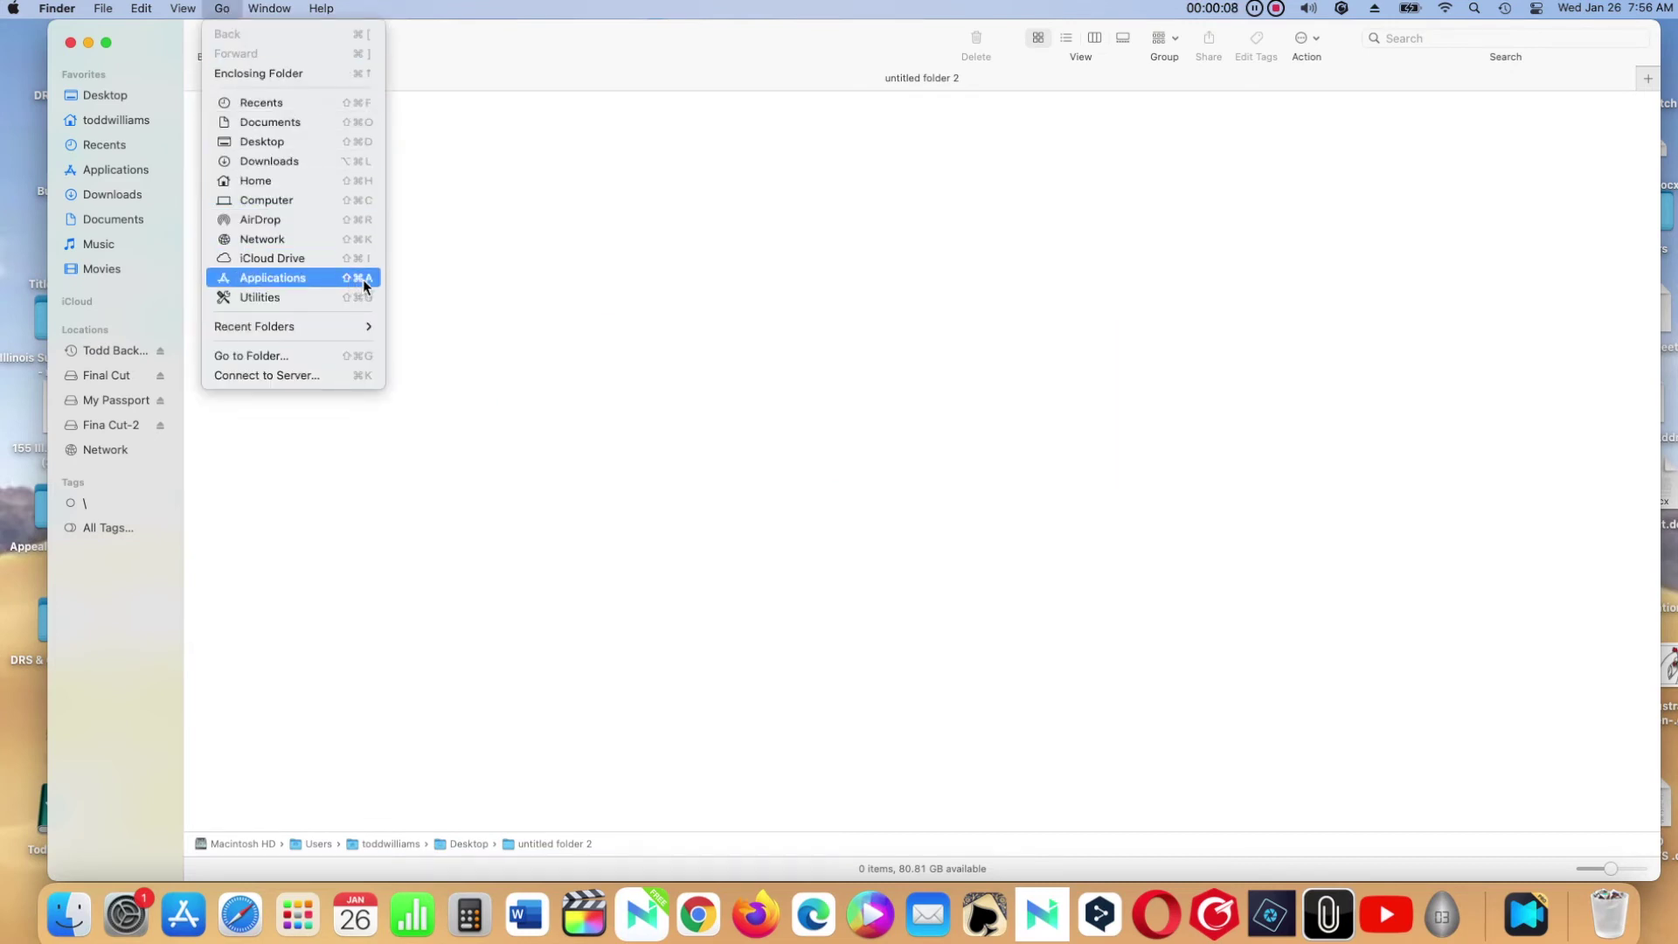
click(320, 280)
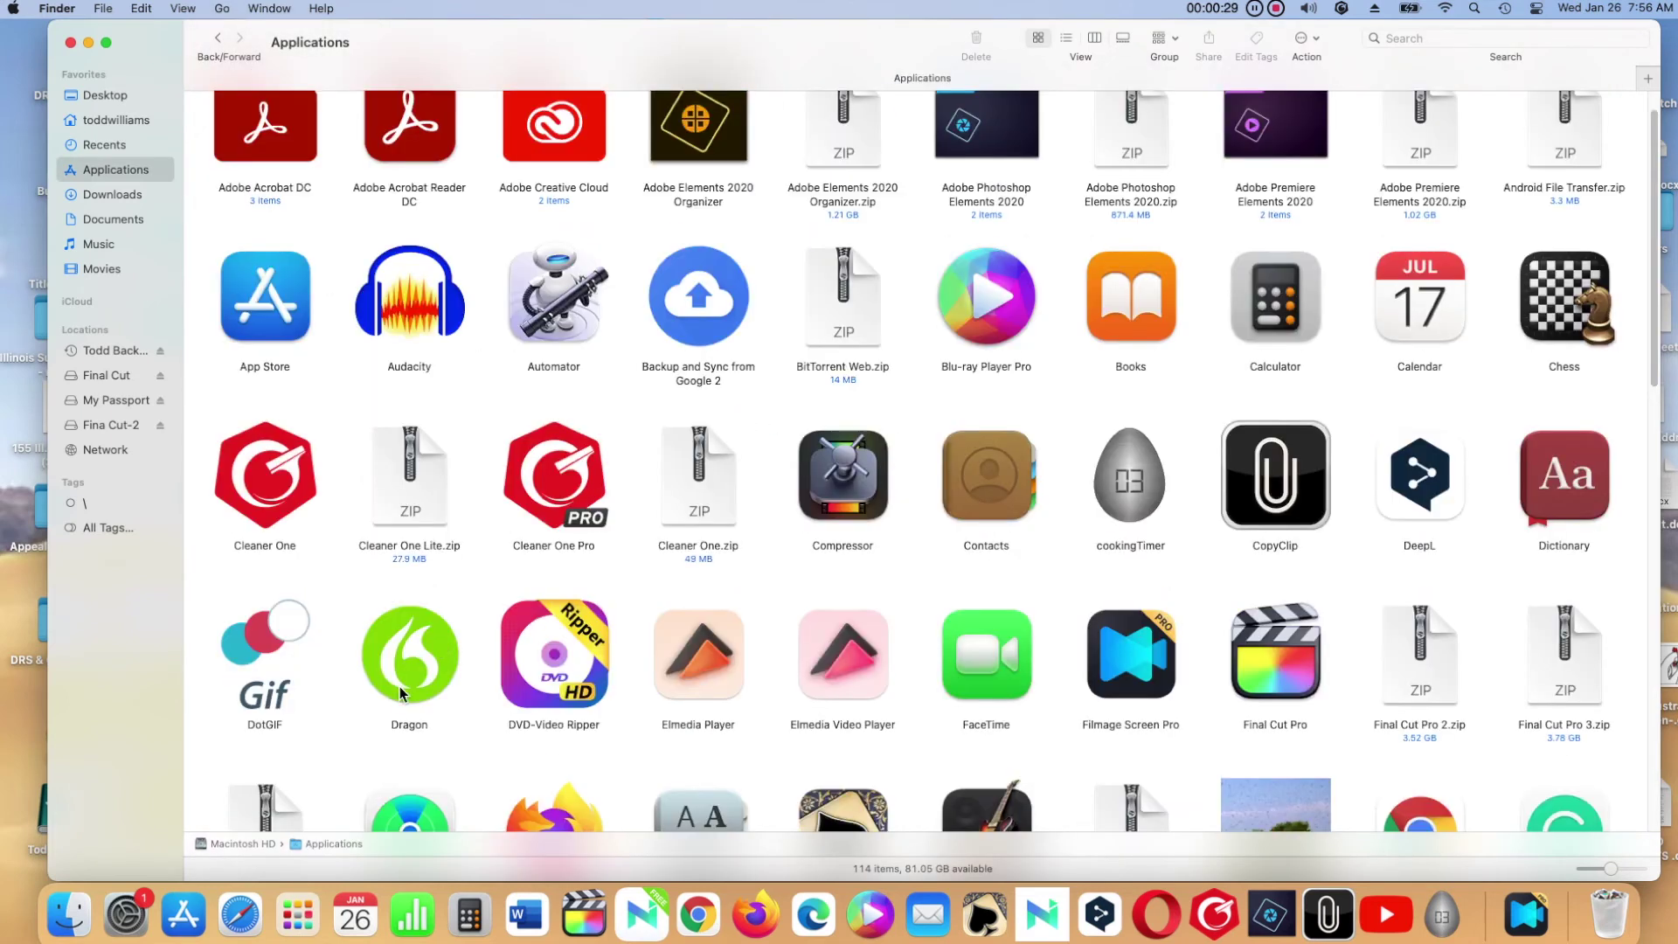
click(400, 683)
scroll(401, 680, down, 3)
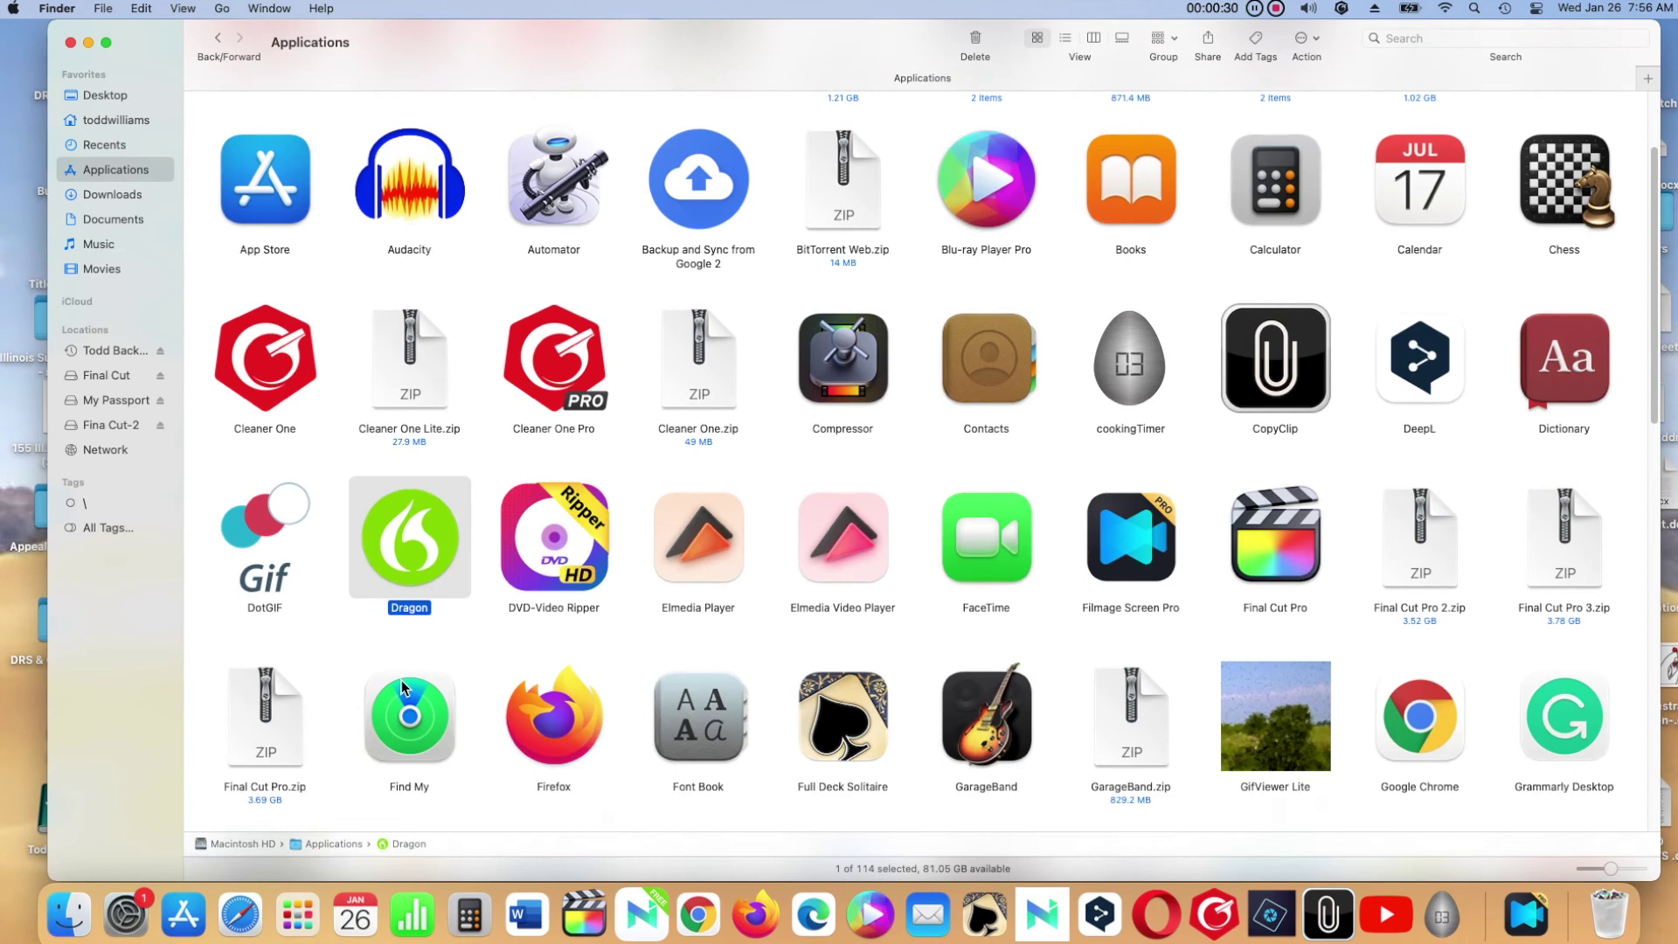
right_click(424, 557)
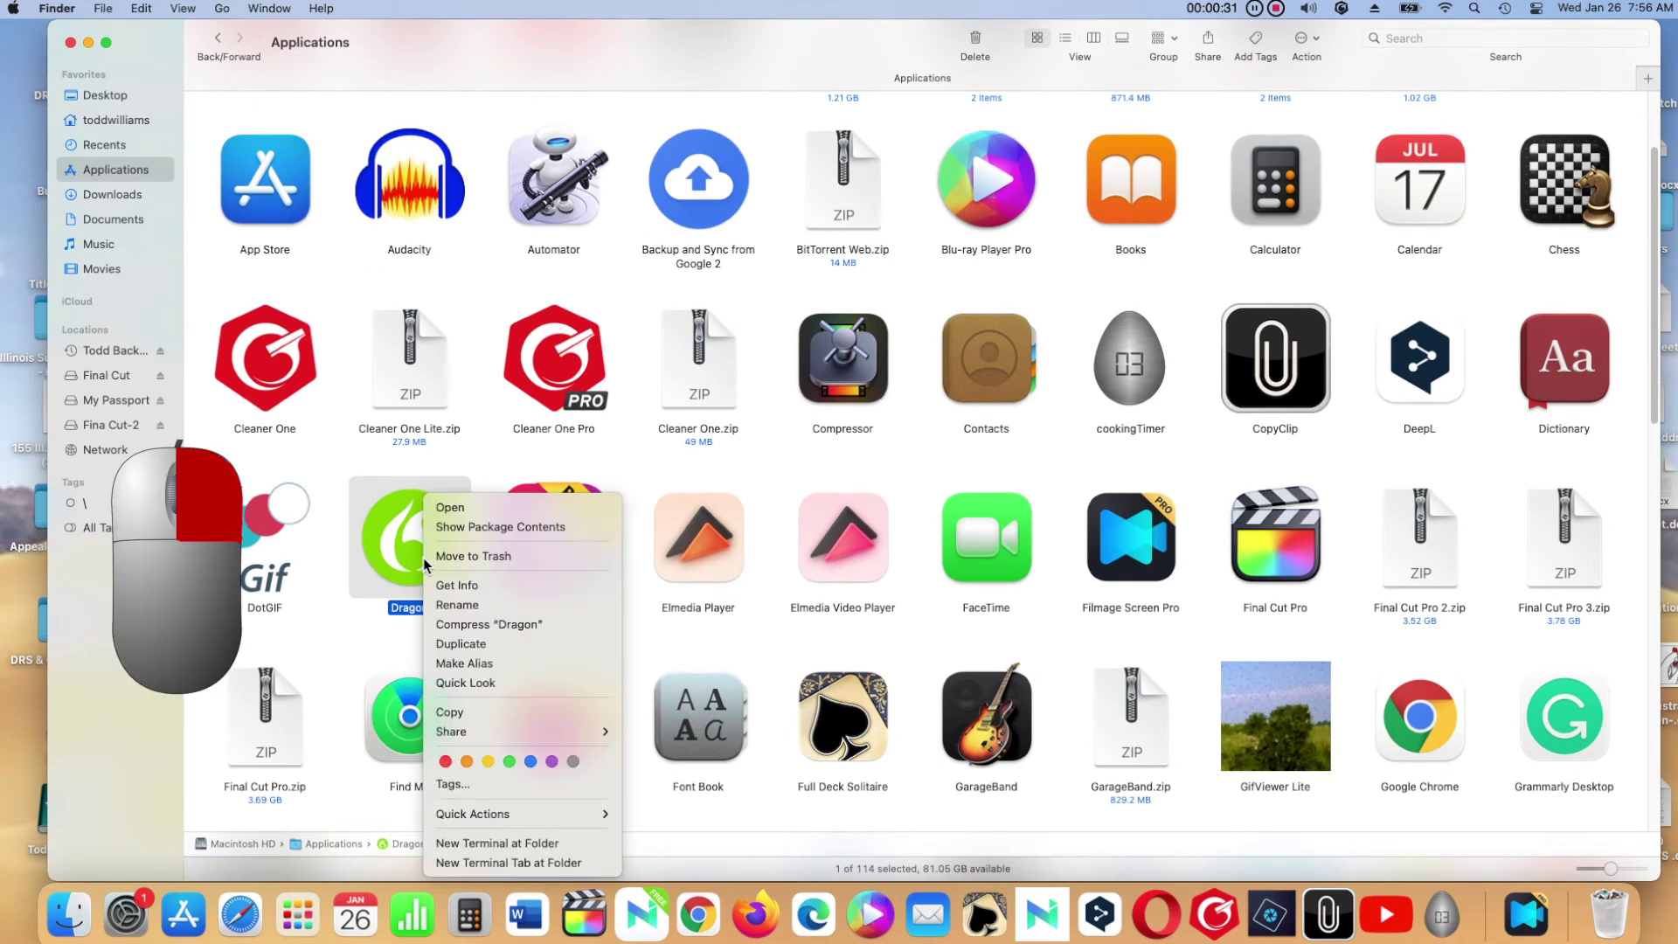
click(602, 558)
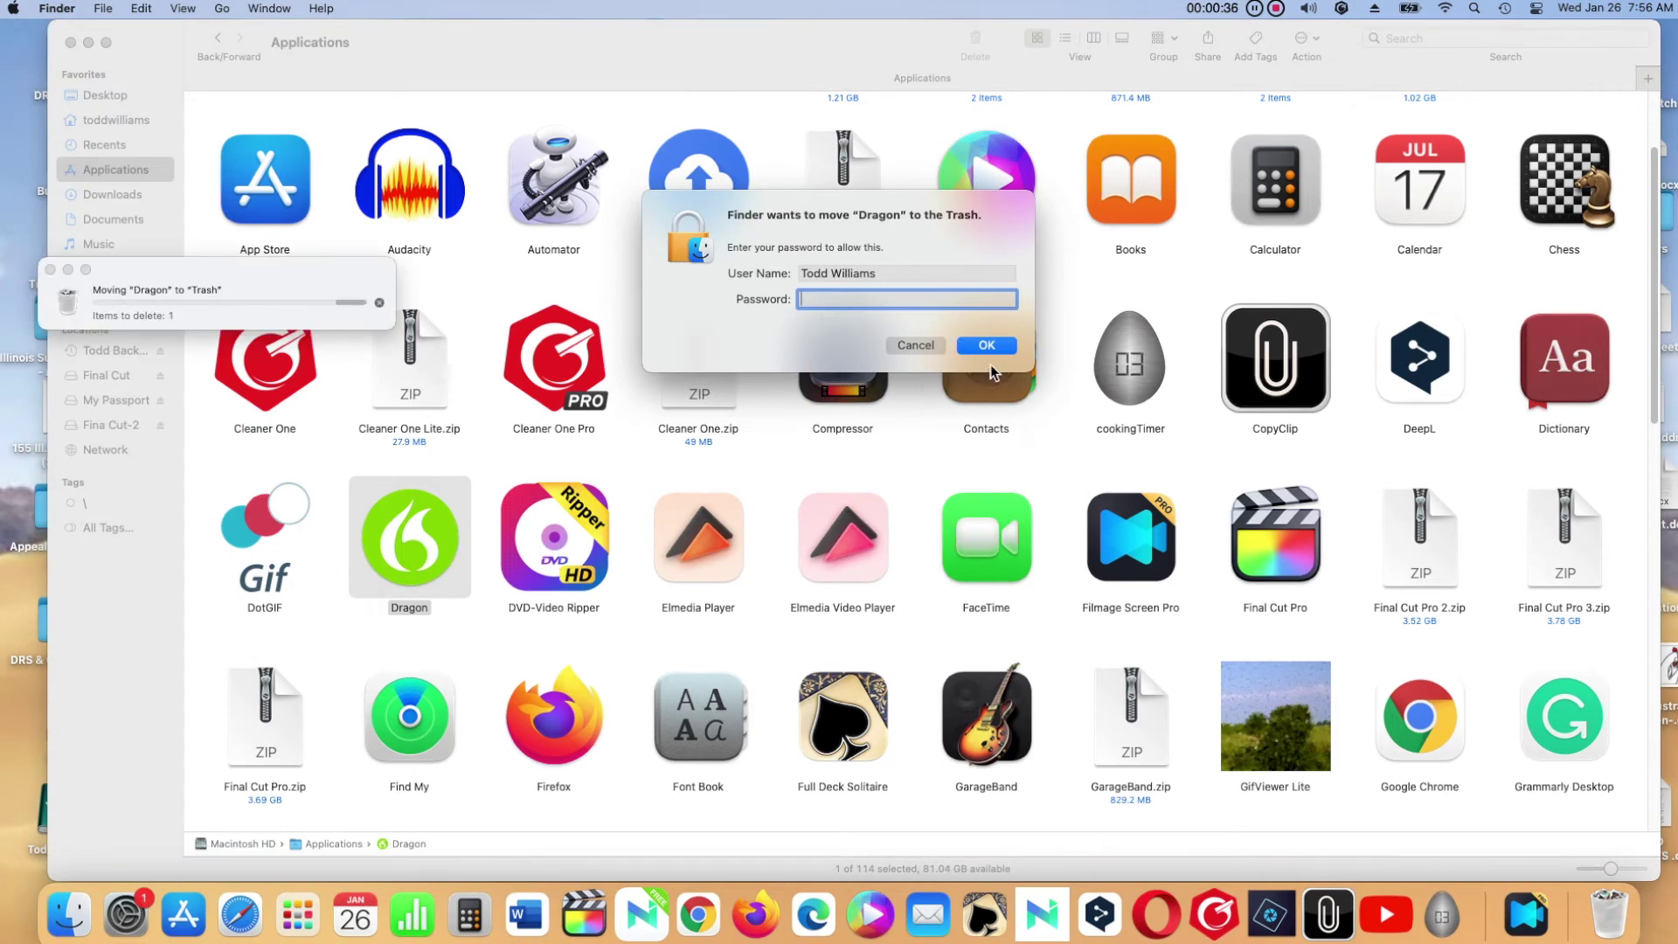
click(987, 345)
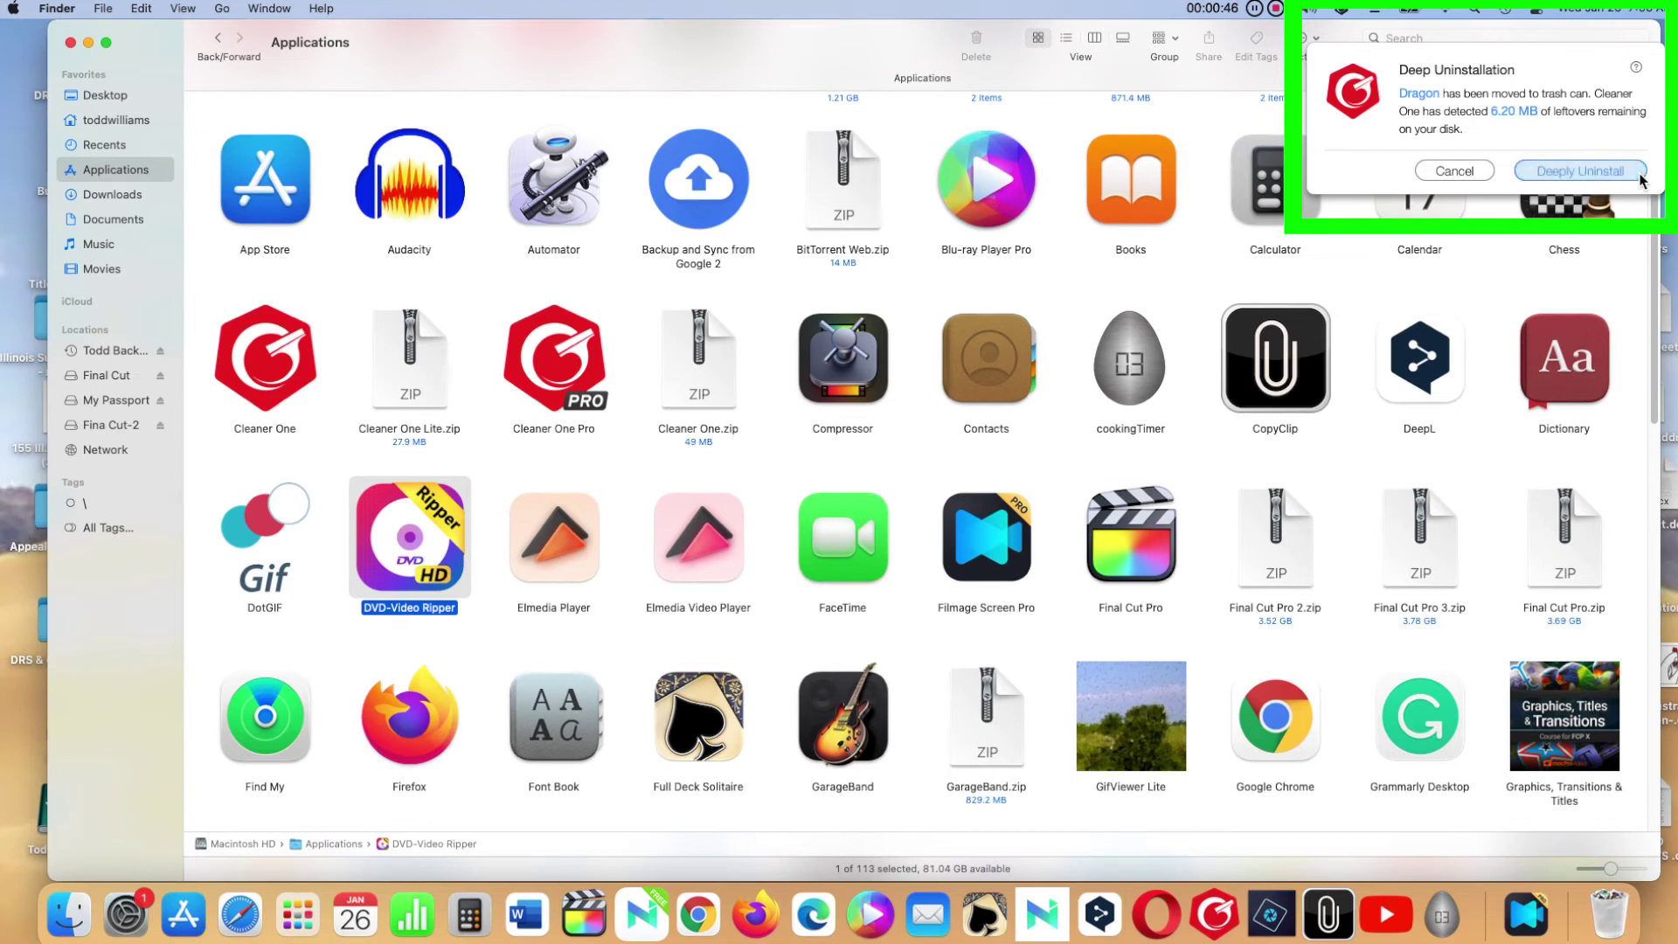
Step: Deeply uninstall Dragon's leftover files with Cleaner One and dismiss the completion notice
click(1640, 180)
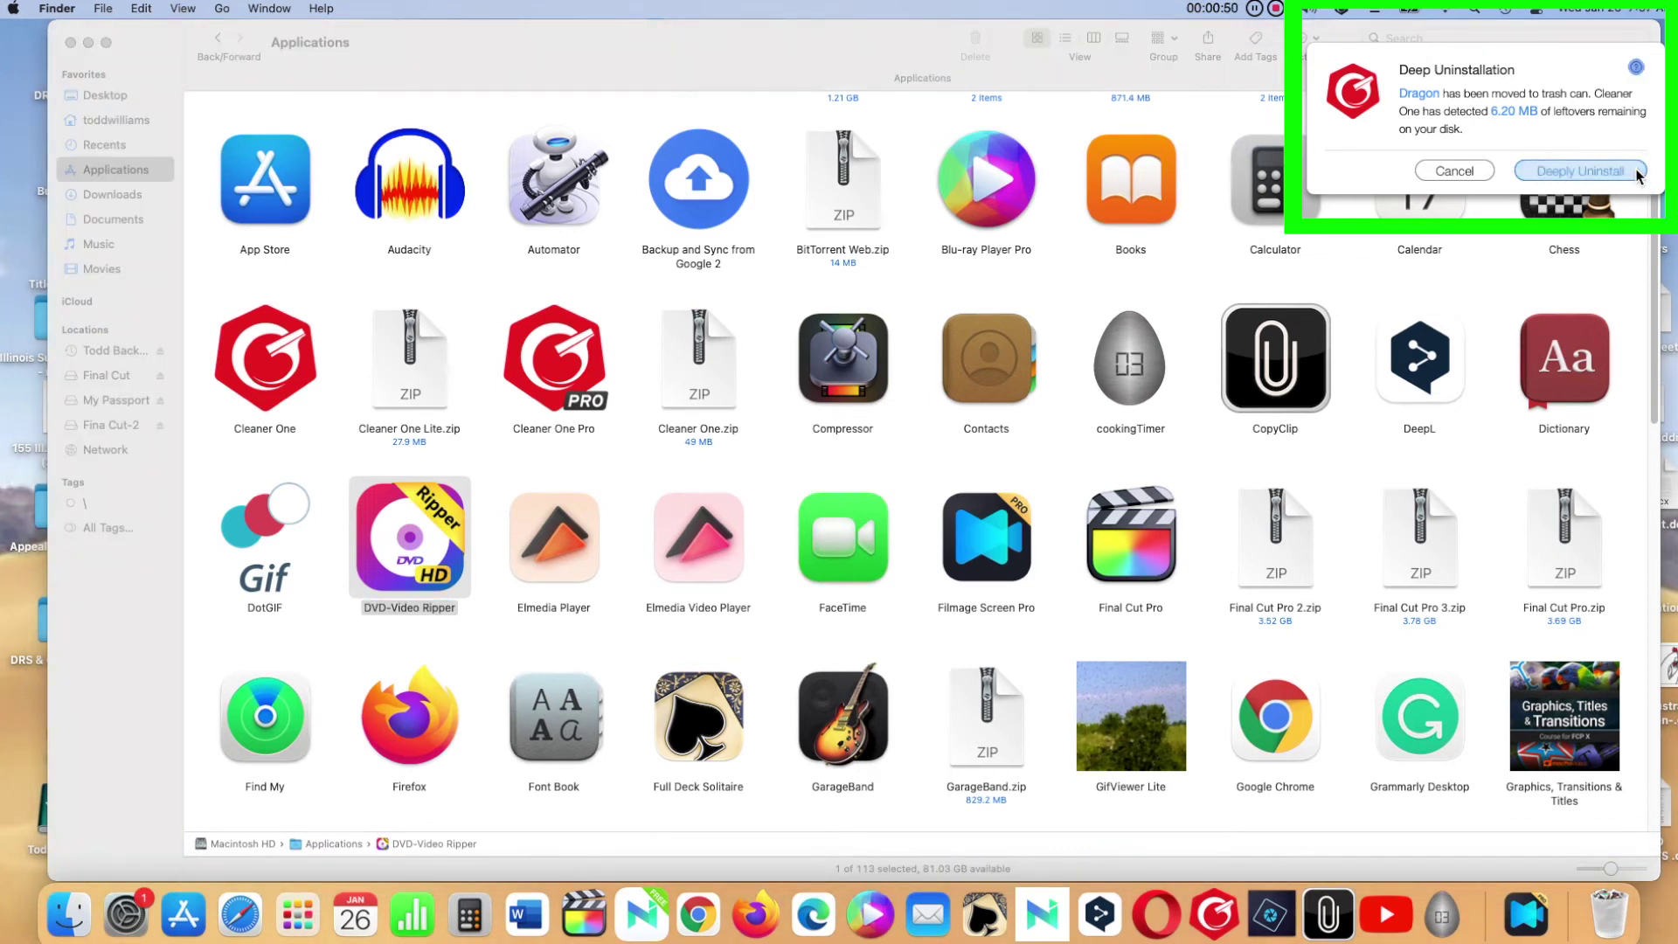
click(1633, 172)
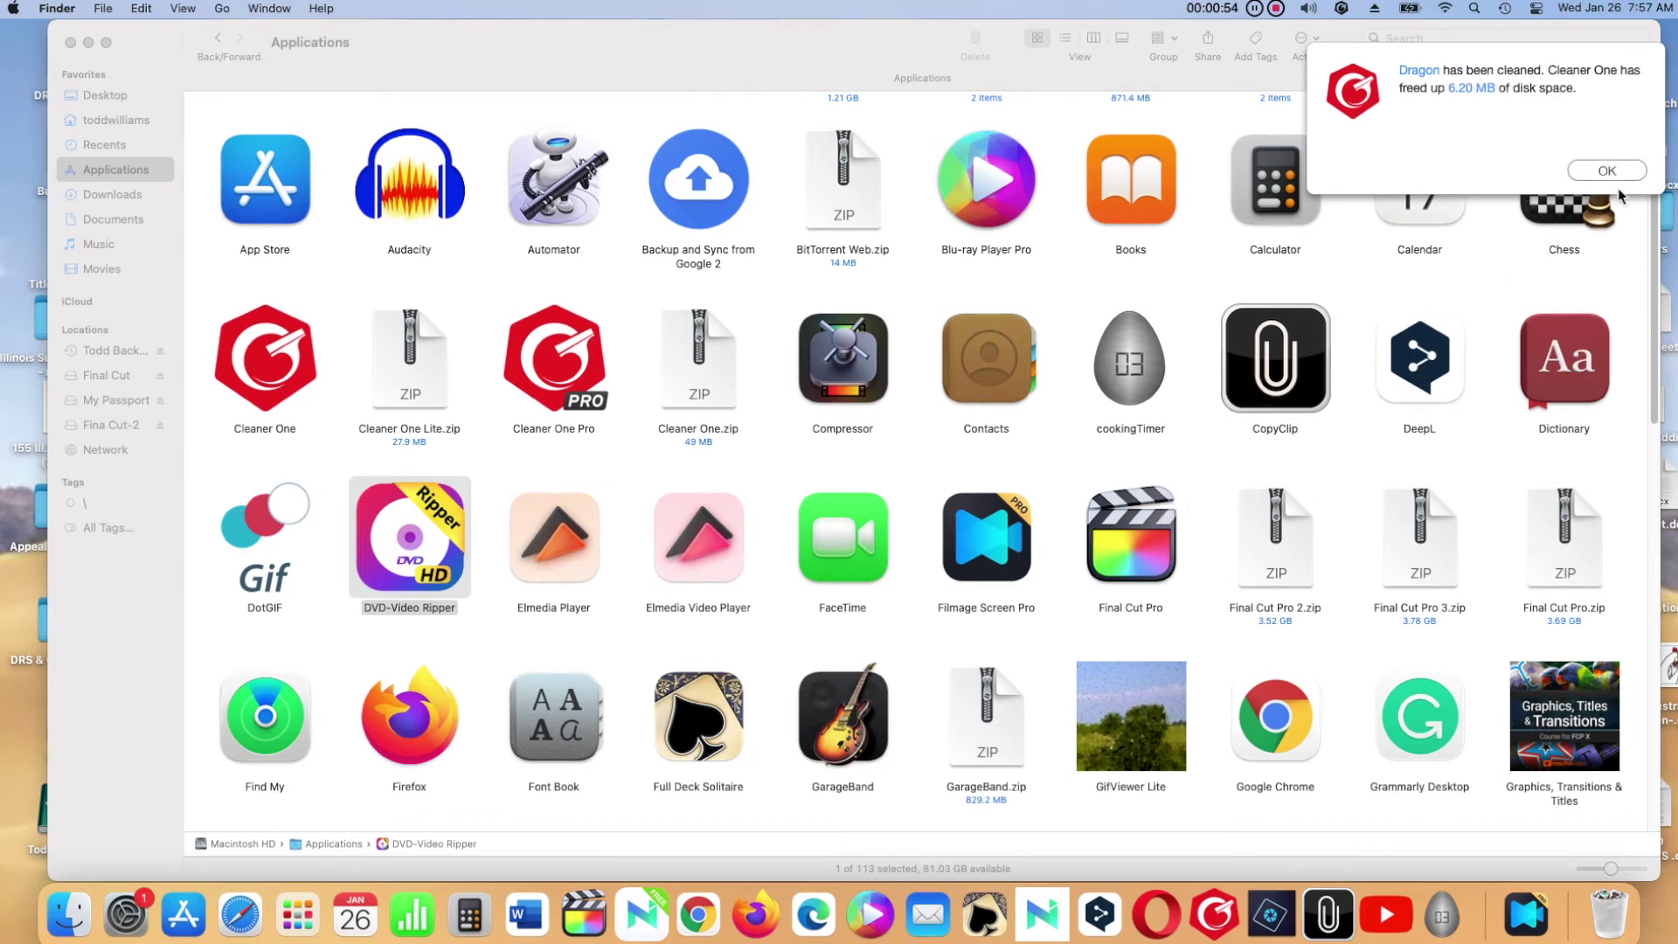
click(1643, 171)
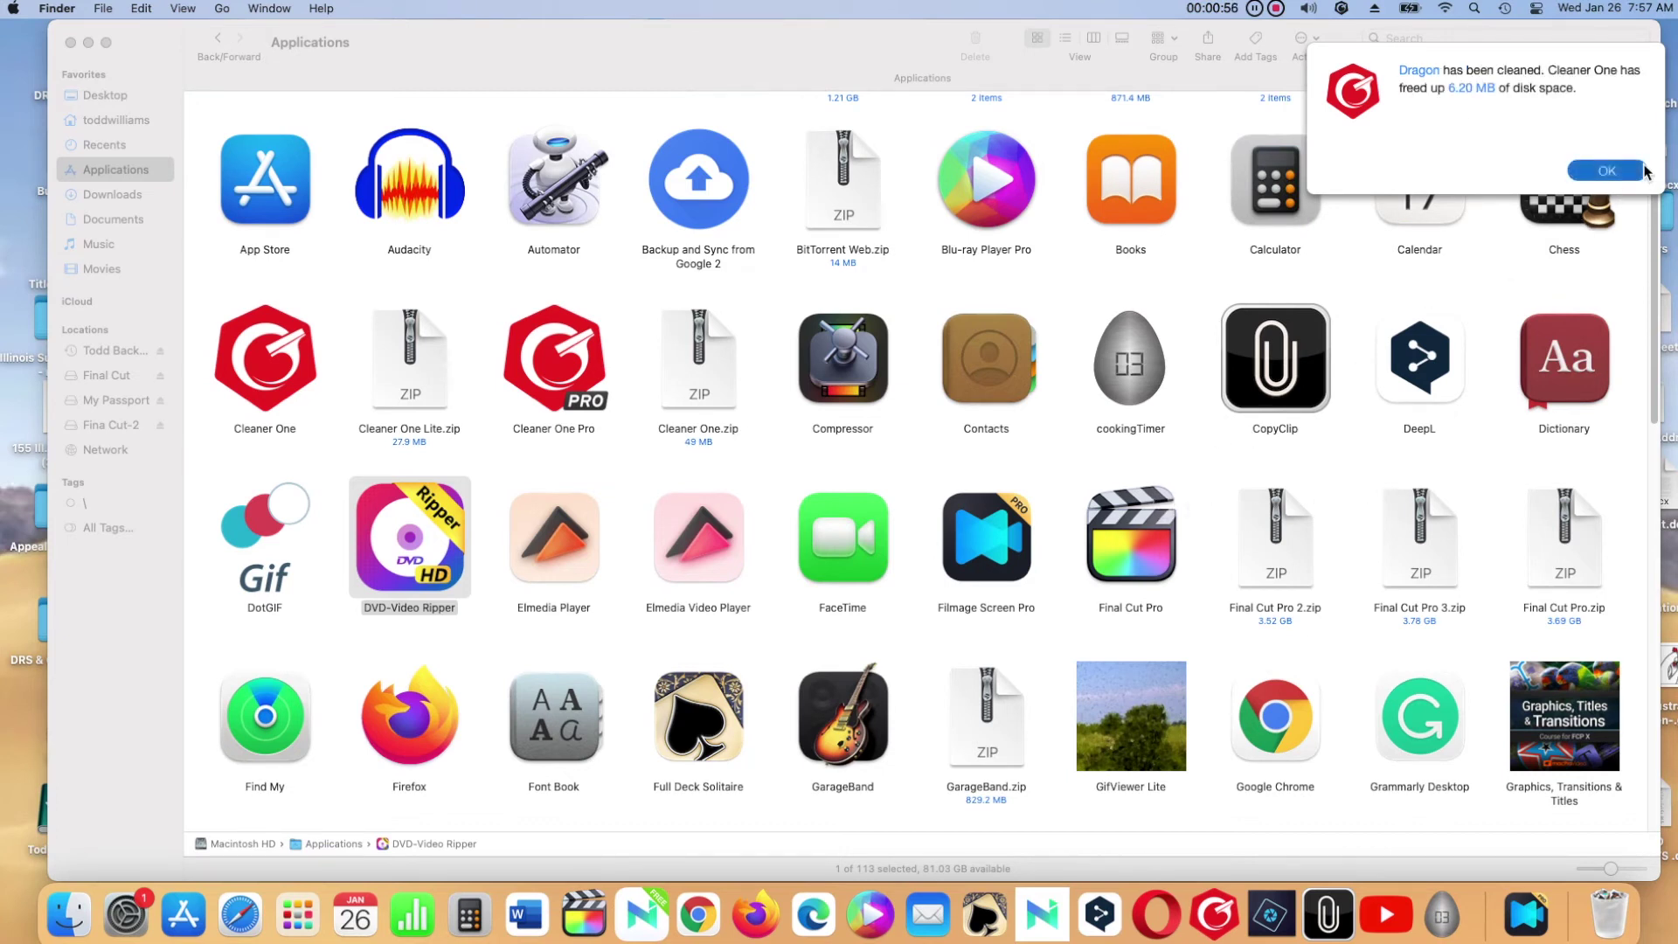
click(1643, 171)
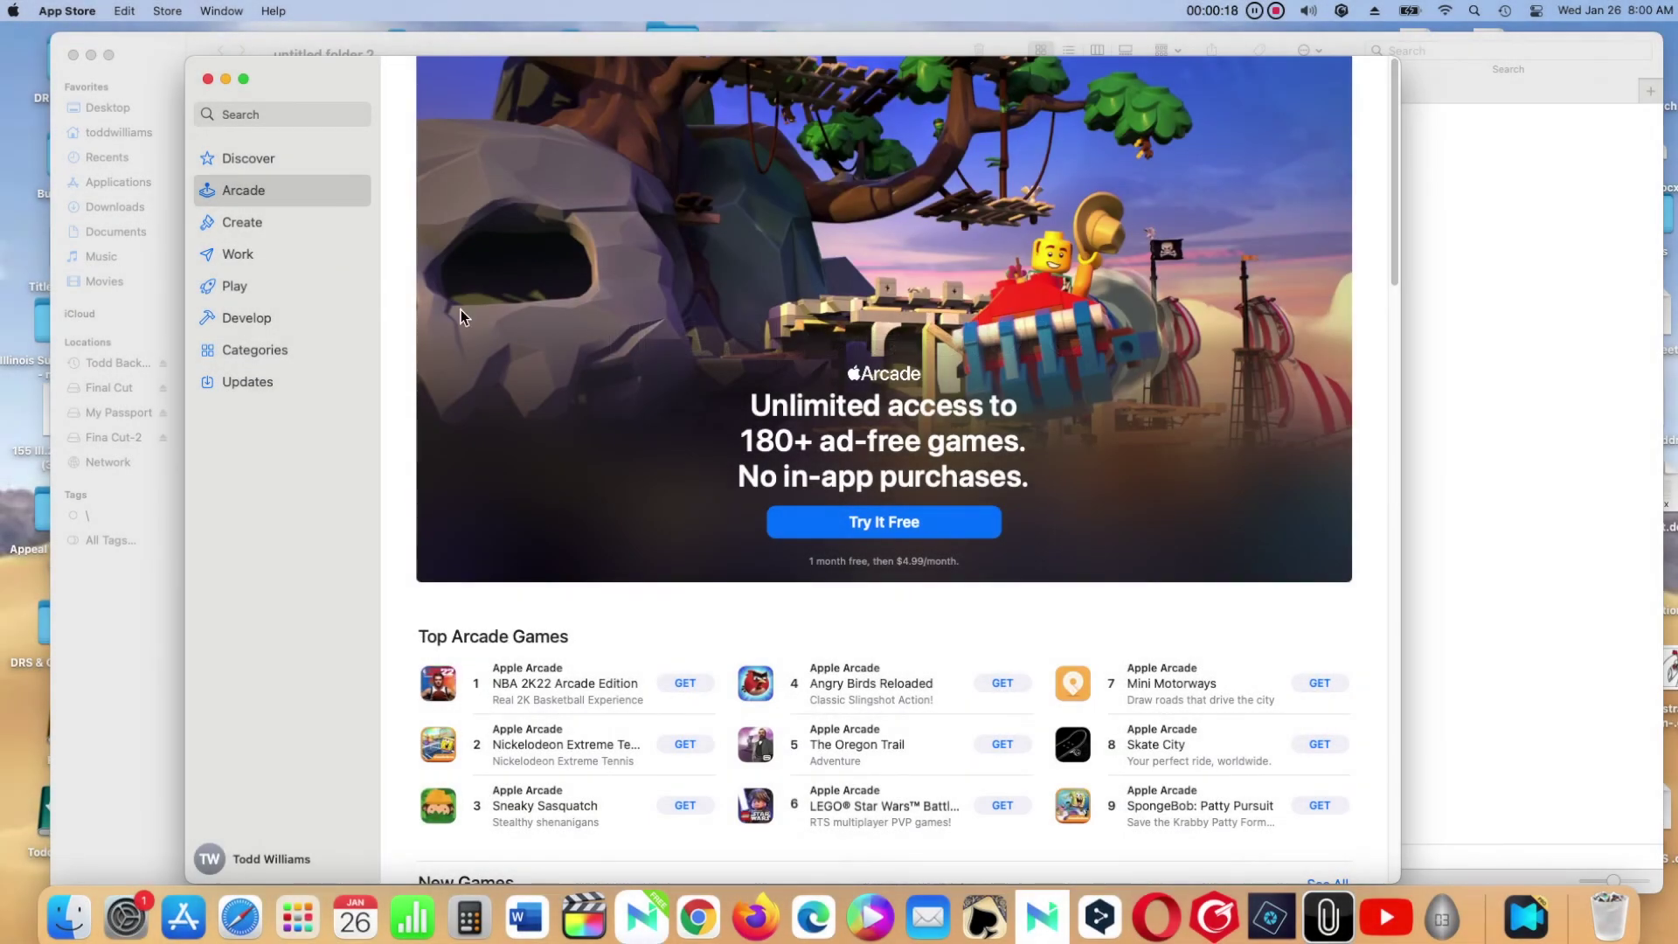
Step: Browse the App Store's Arcade, Create and Work sections, and open Categories
scroll(589, 334, down, 4)
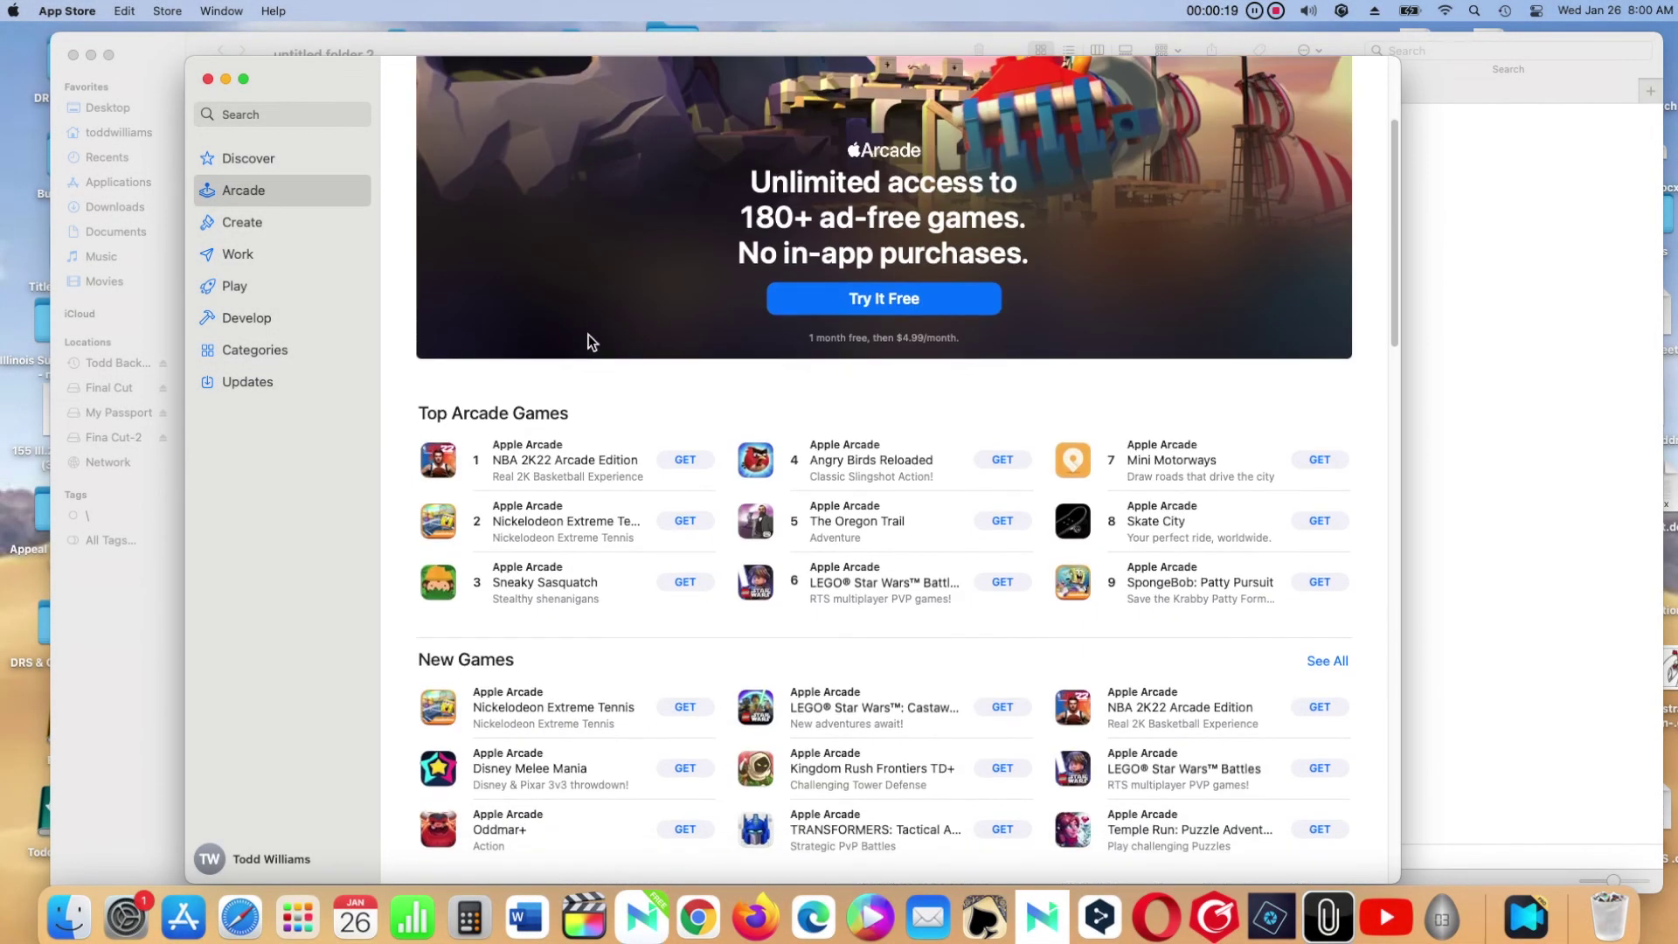
scroll(589, 341, up, 4)
click(302, 229)
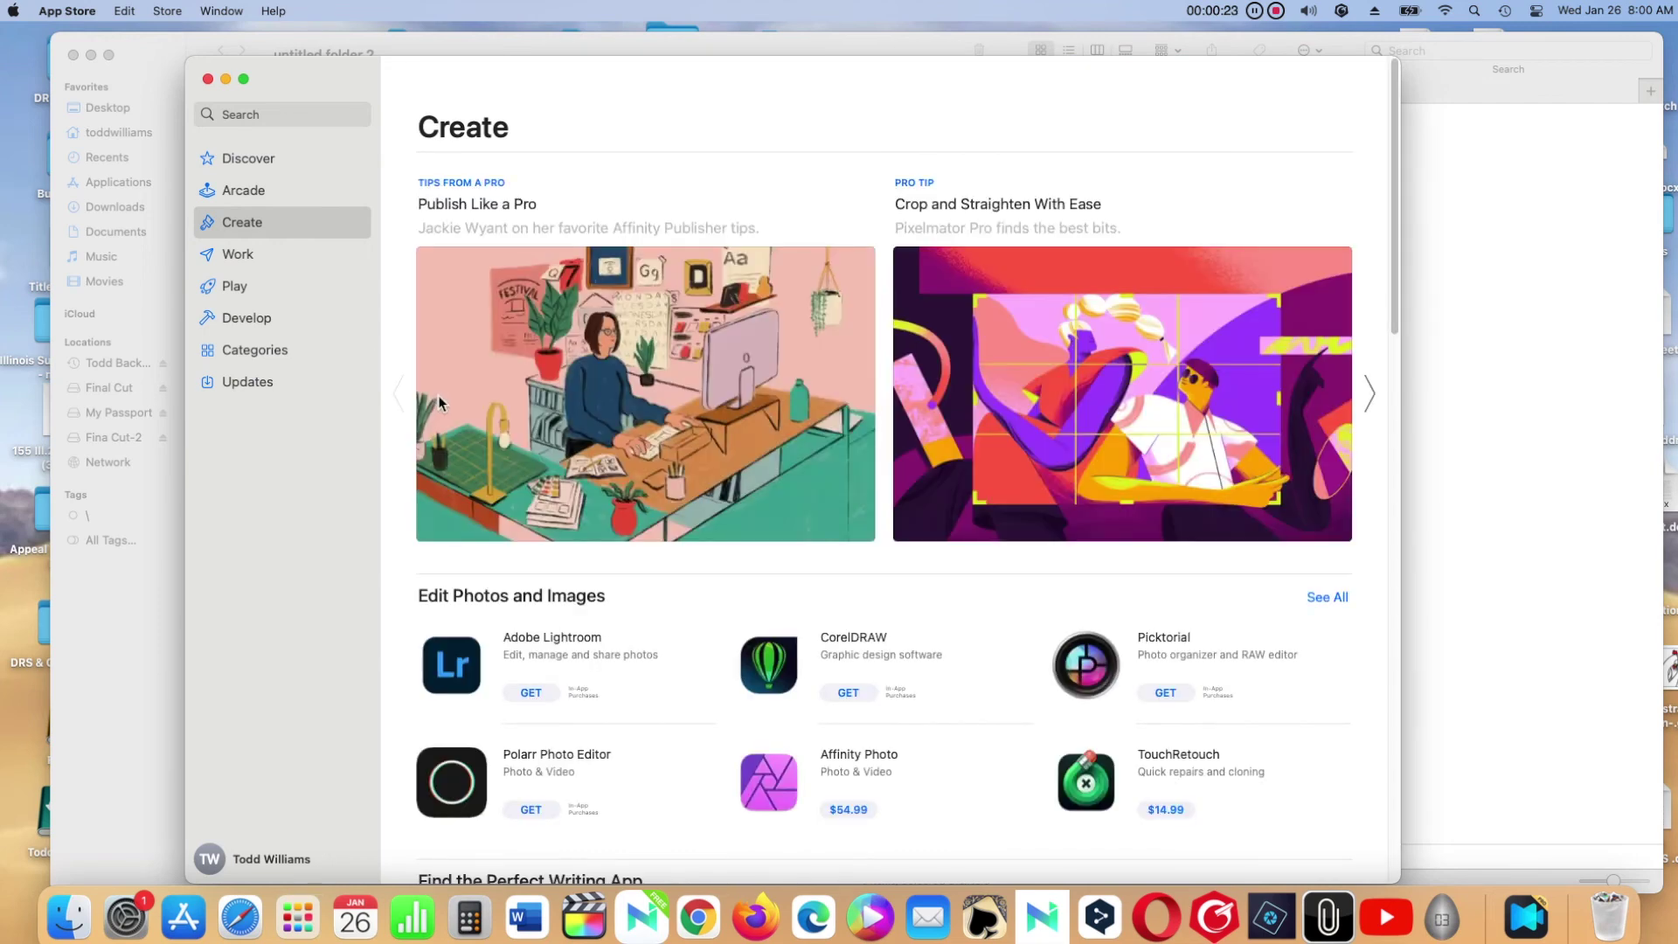
scroll(439, 396, down, 2)
scroll(439, 396, down, 2)
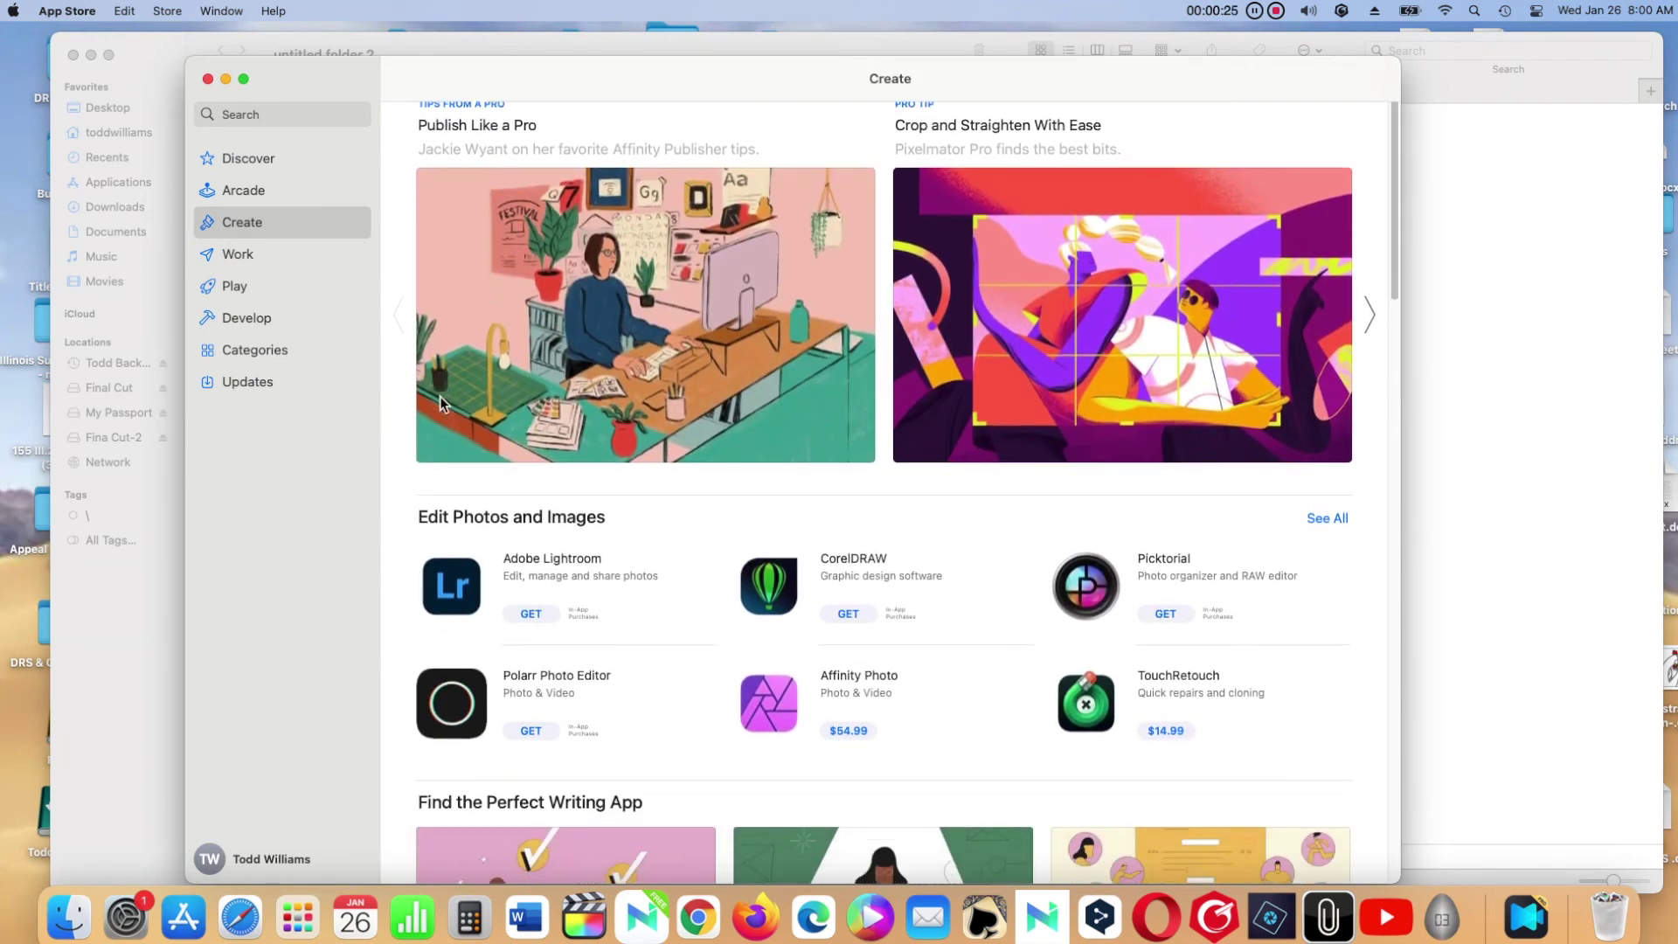
click(308, 256)
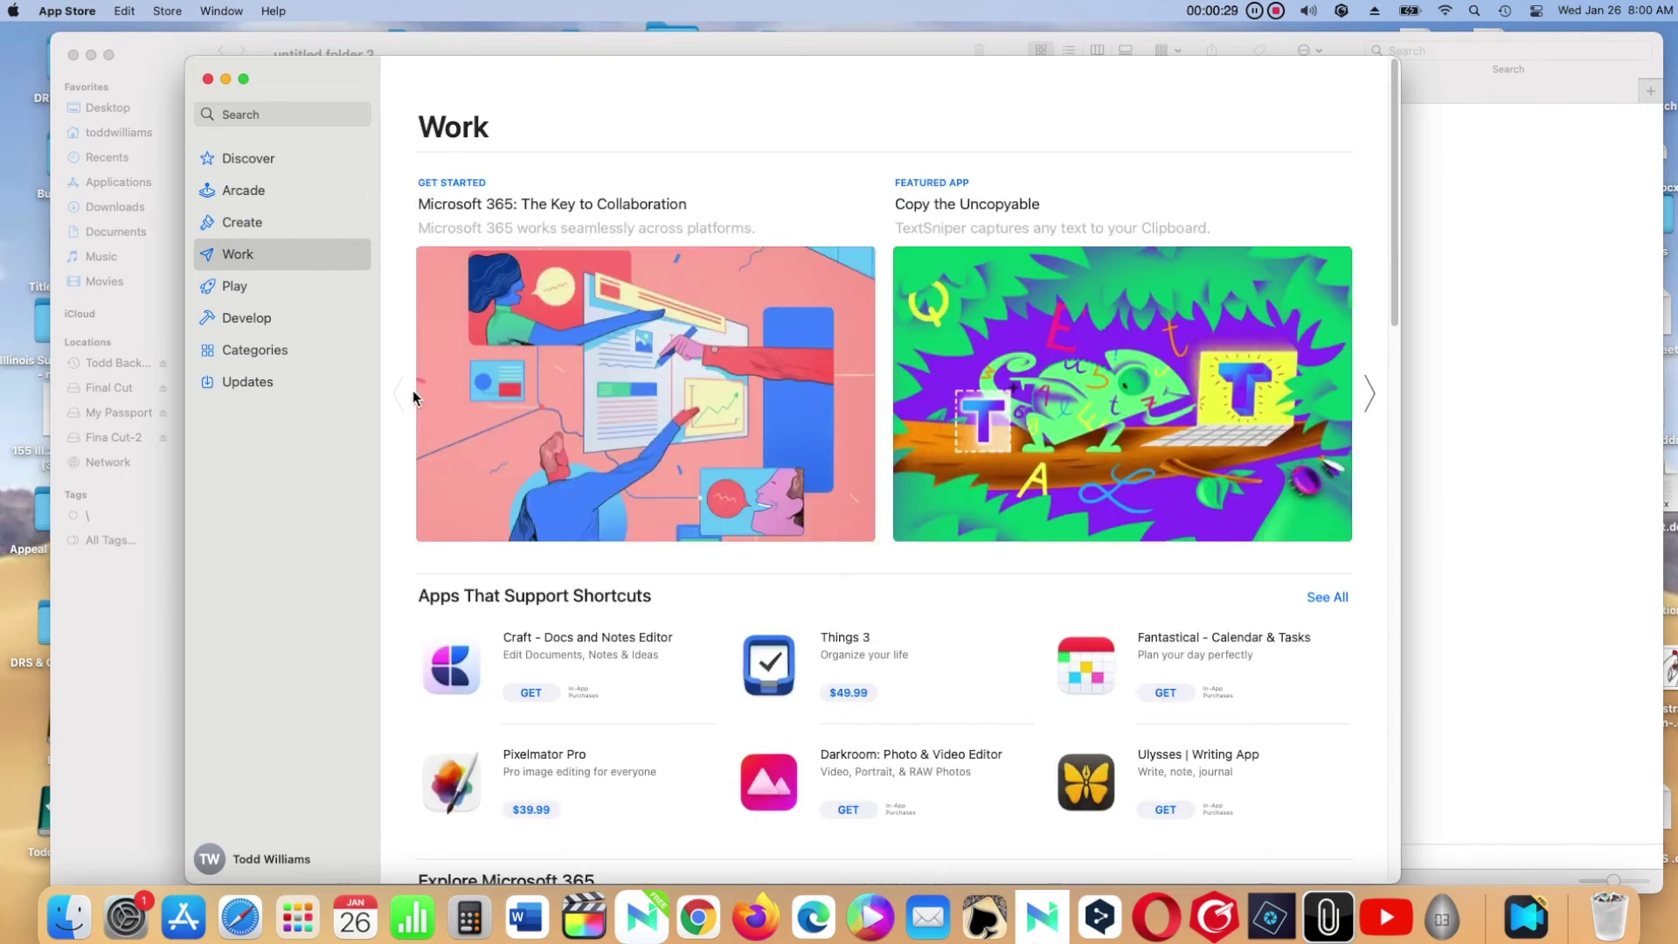
scroll(412, 384, down, 2)
scroll(413, 390, down, 5)
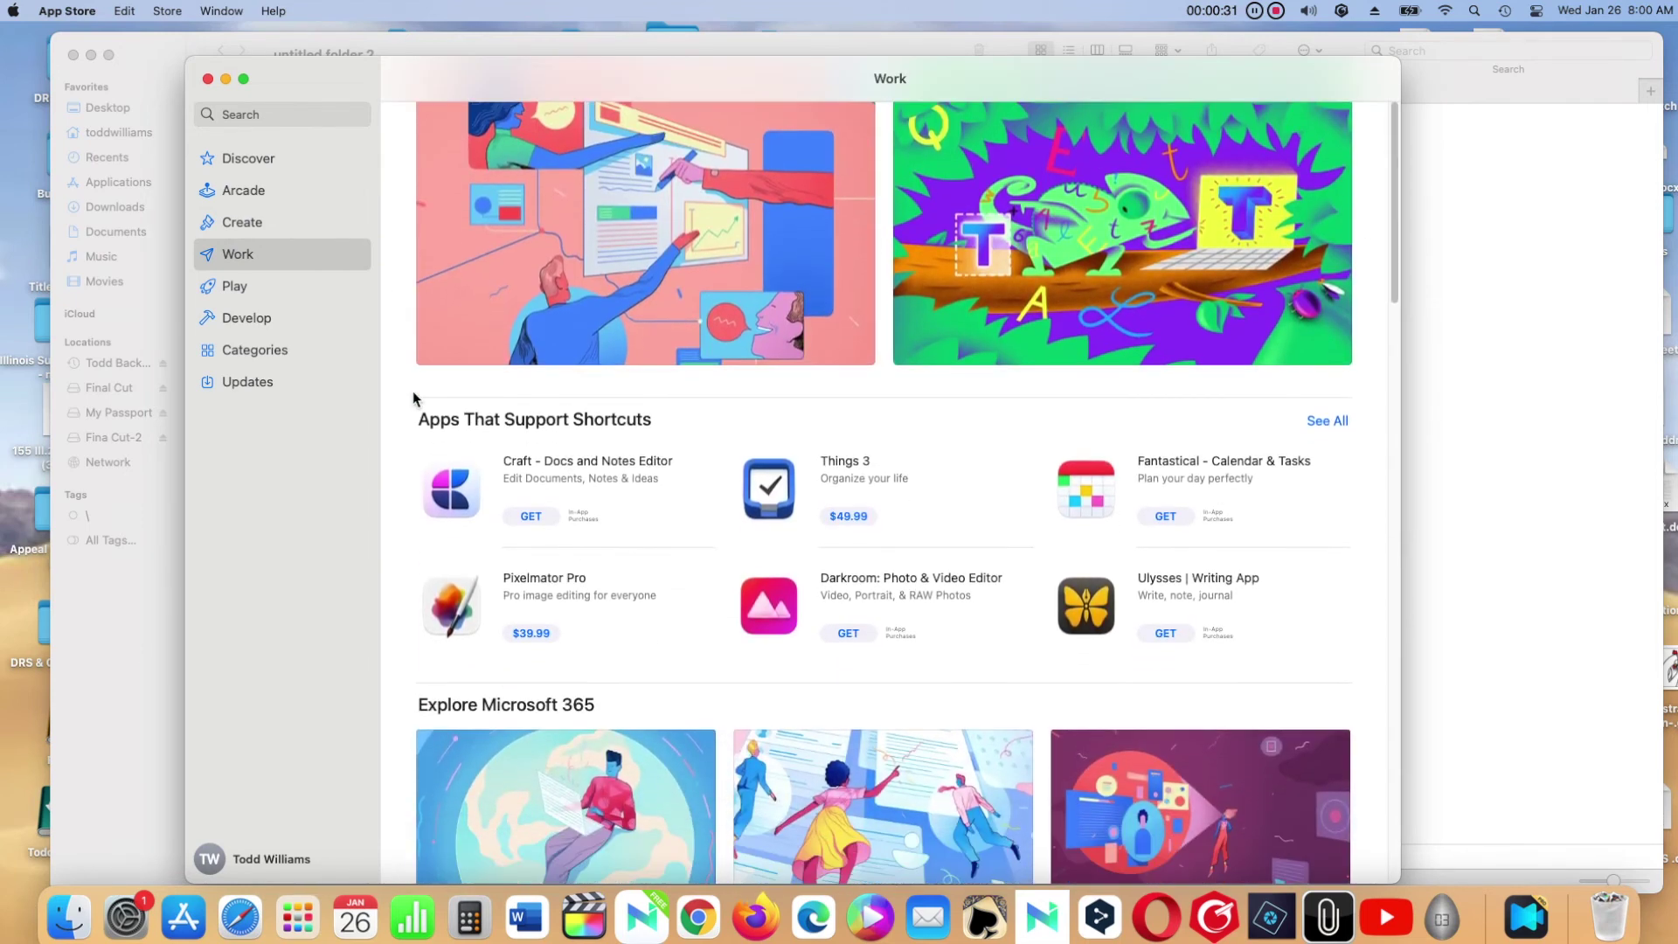
scroll(412, 390, down, 20)
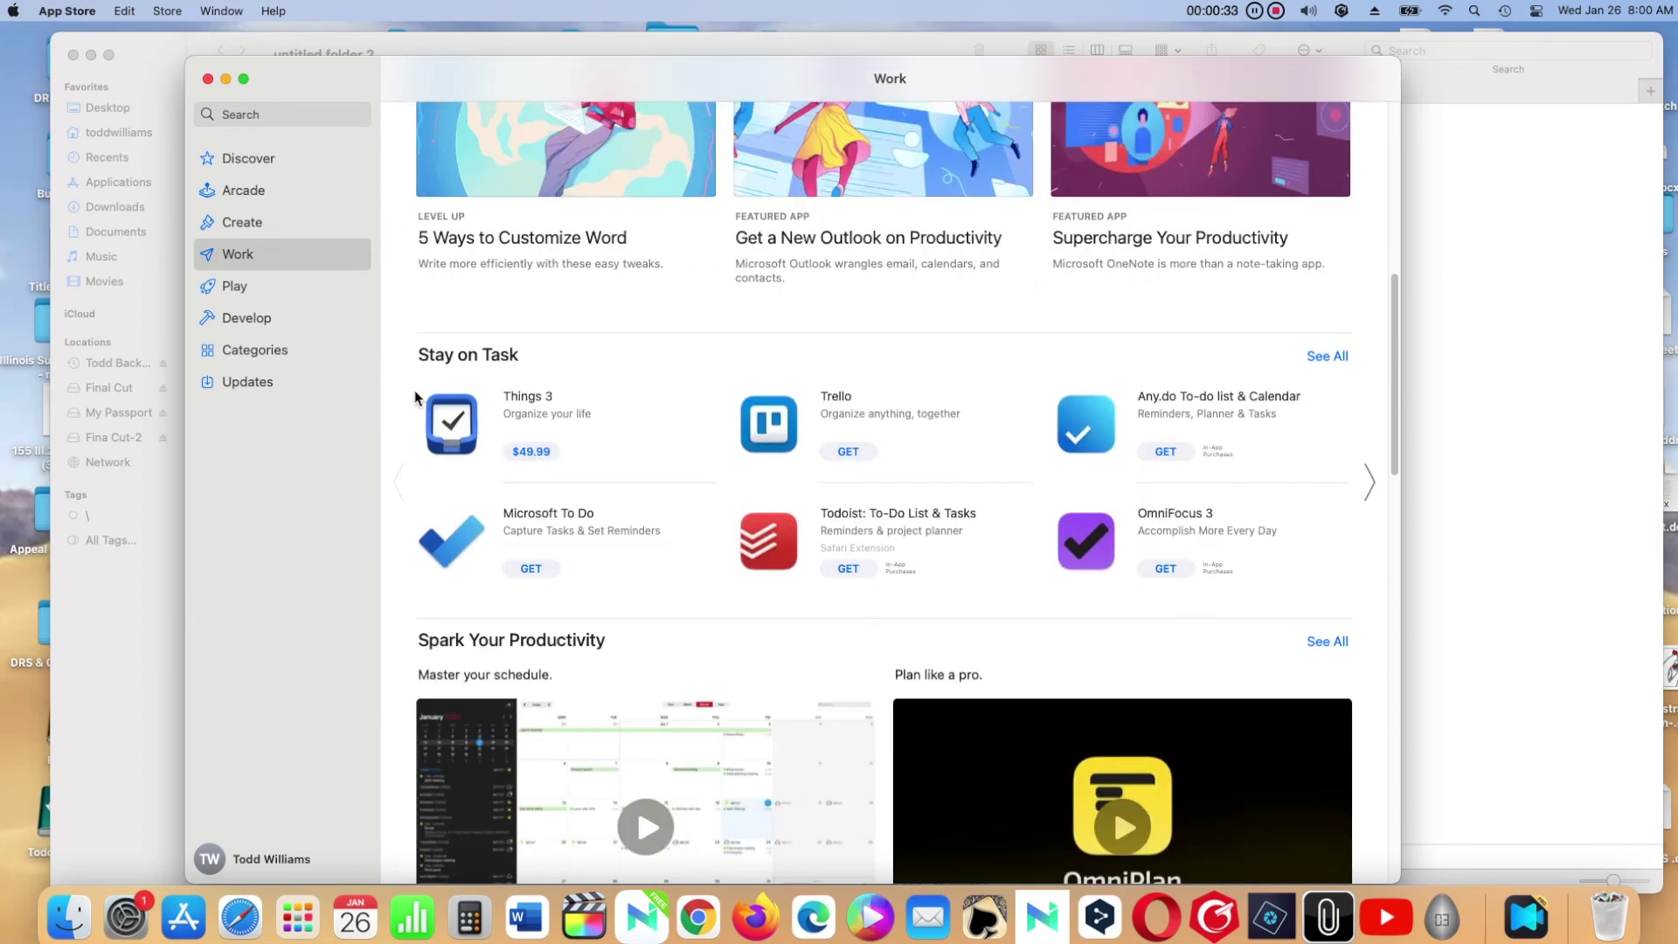
click(323, 358)
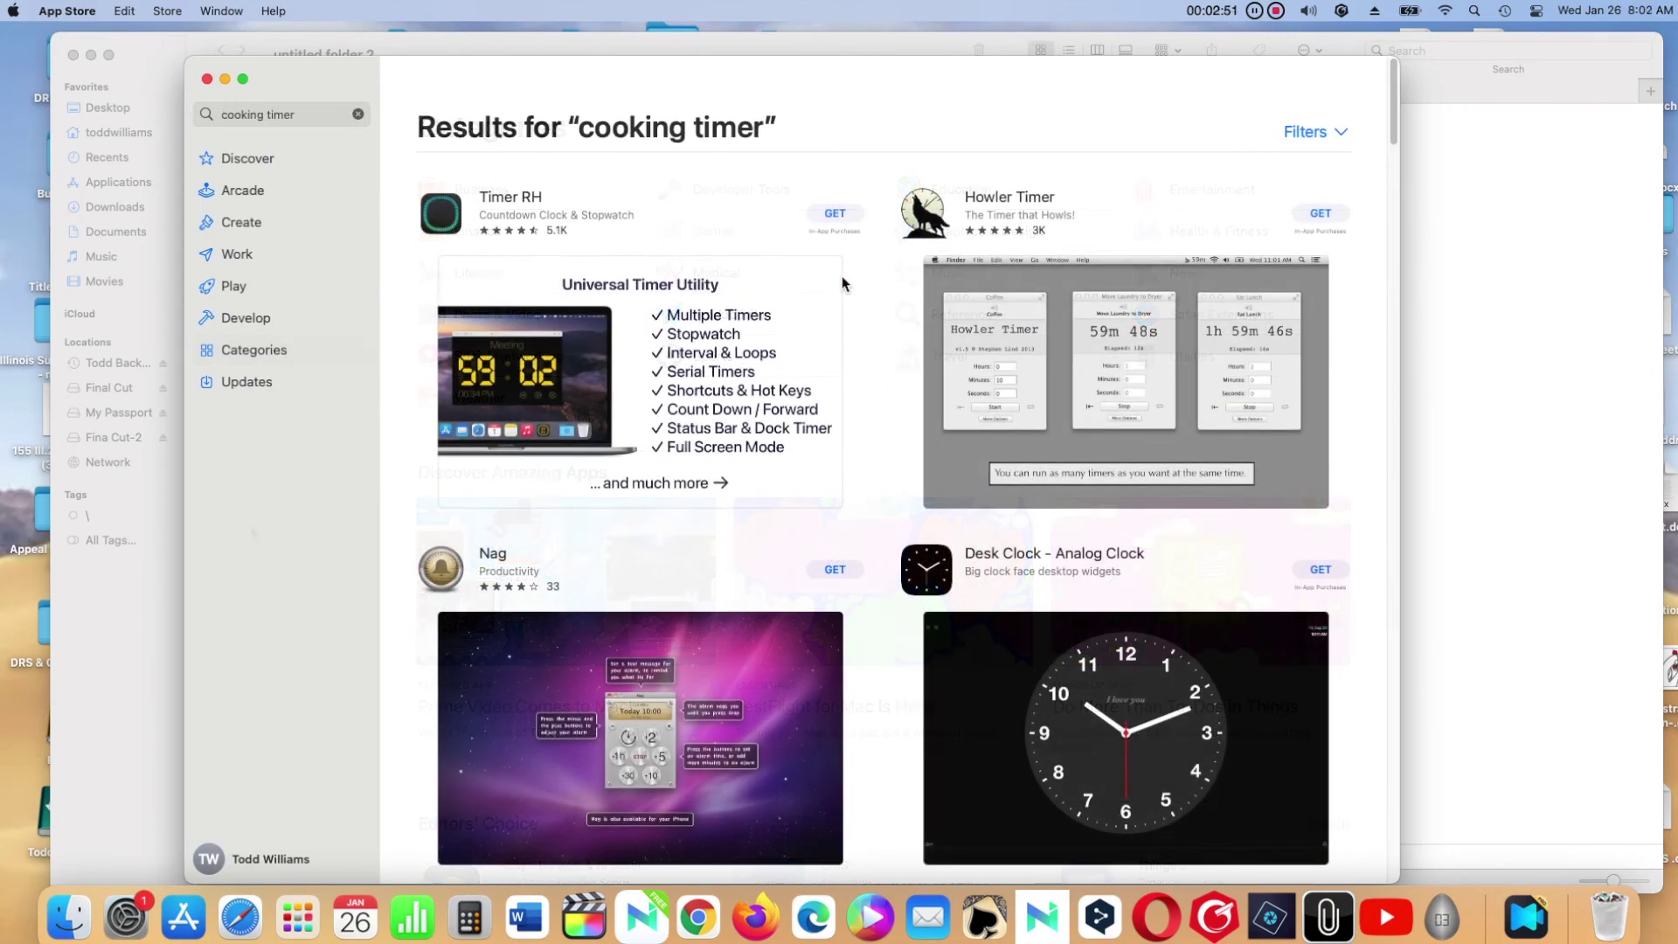
Step: Look through the App Store search results for "cooking timer"
scroll(845, 282, down, 5)
scroll(848, 281, down, 1)
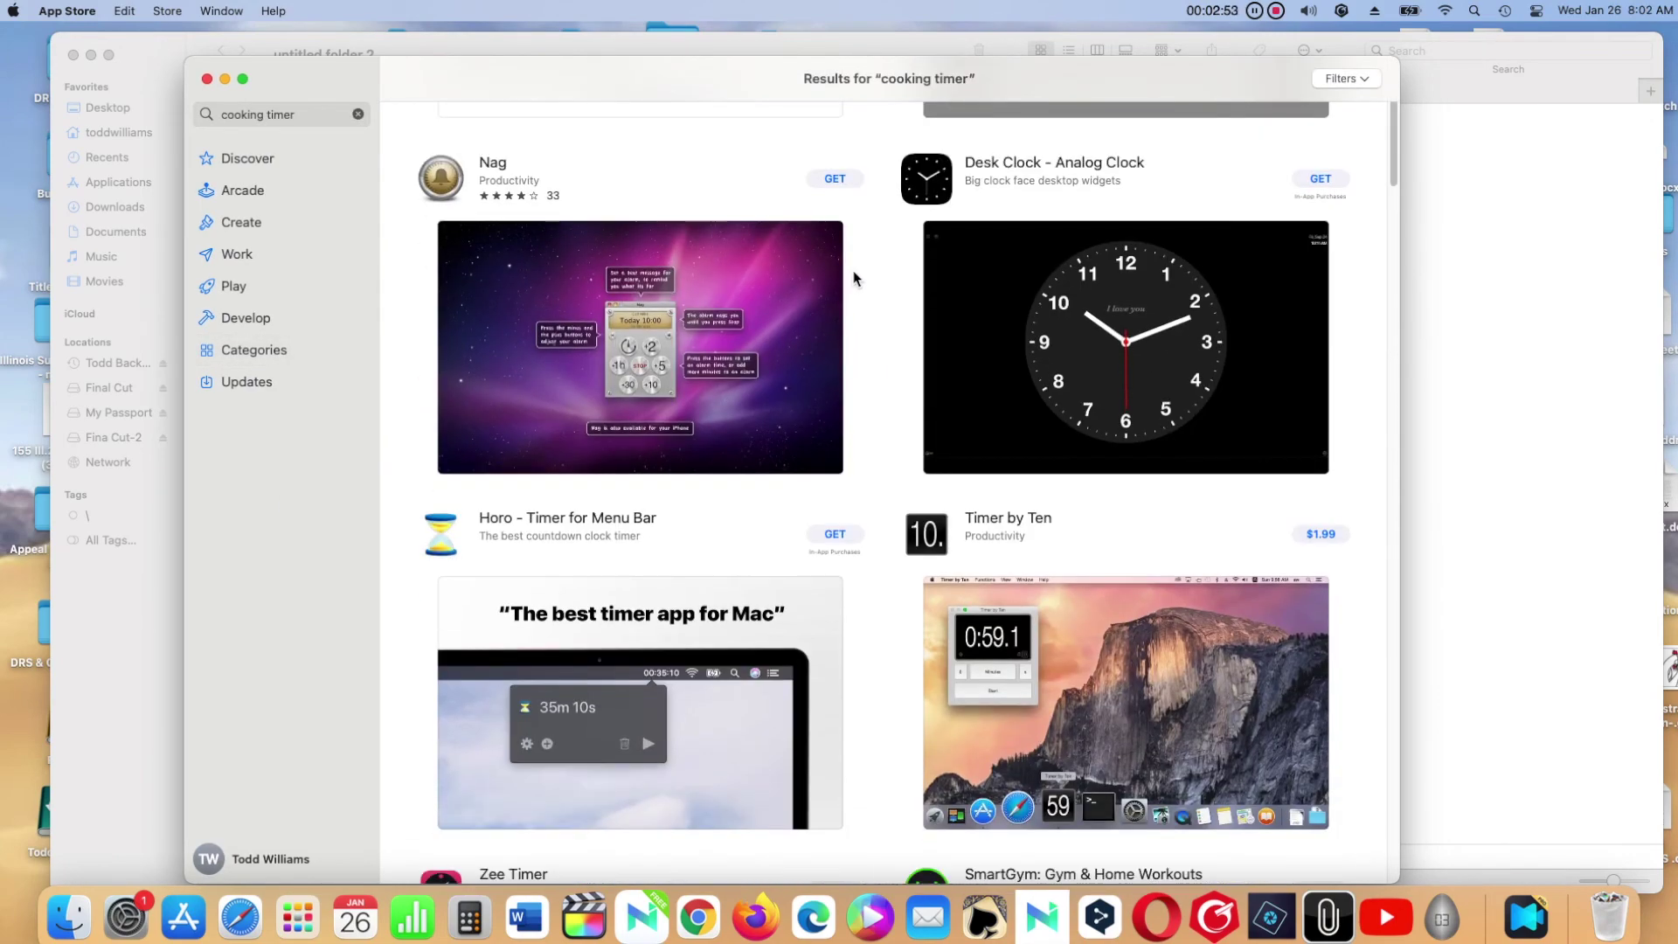
scroll(852, 280, down, 4)
scroll(864, 279, down, 7)
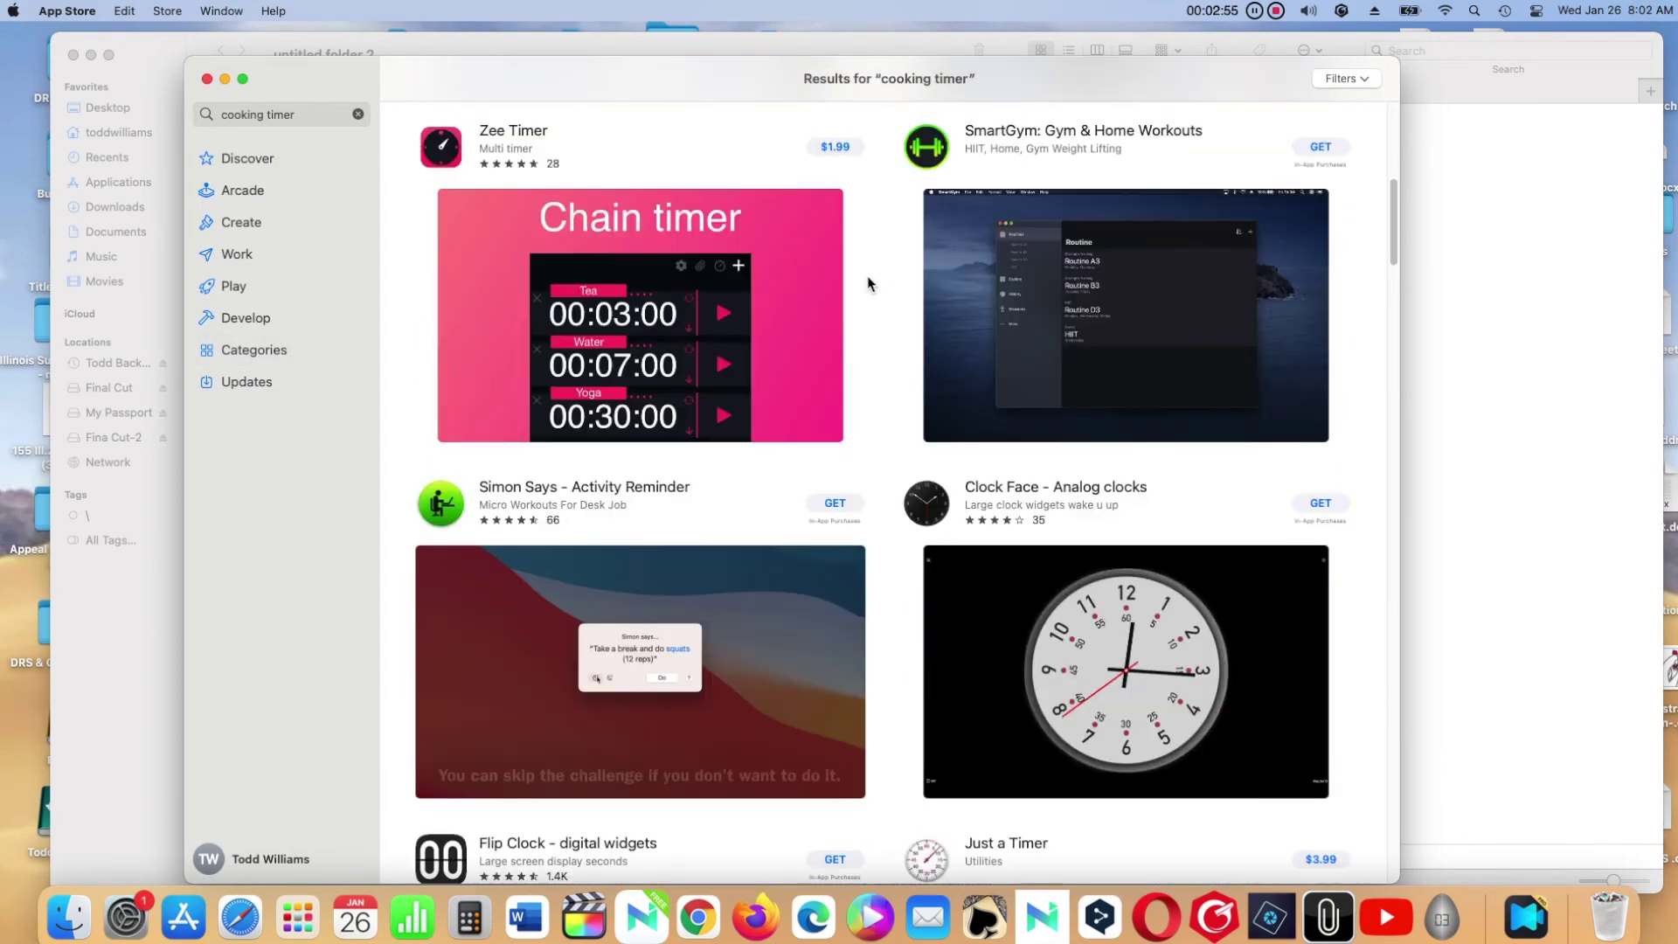
scroll(879, 285, down, 7)
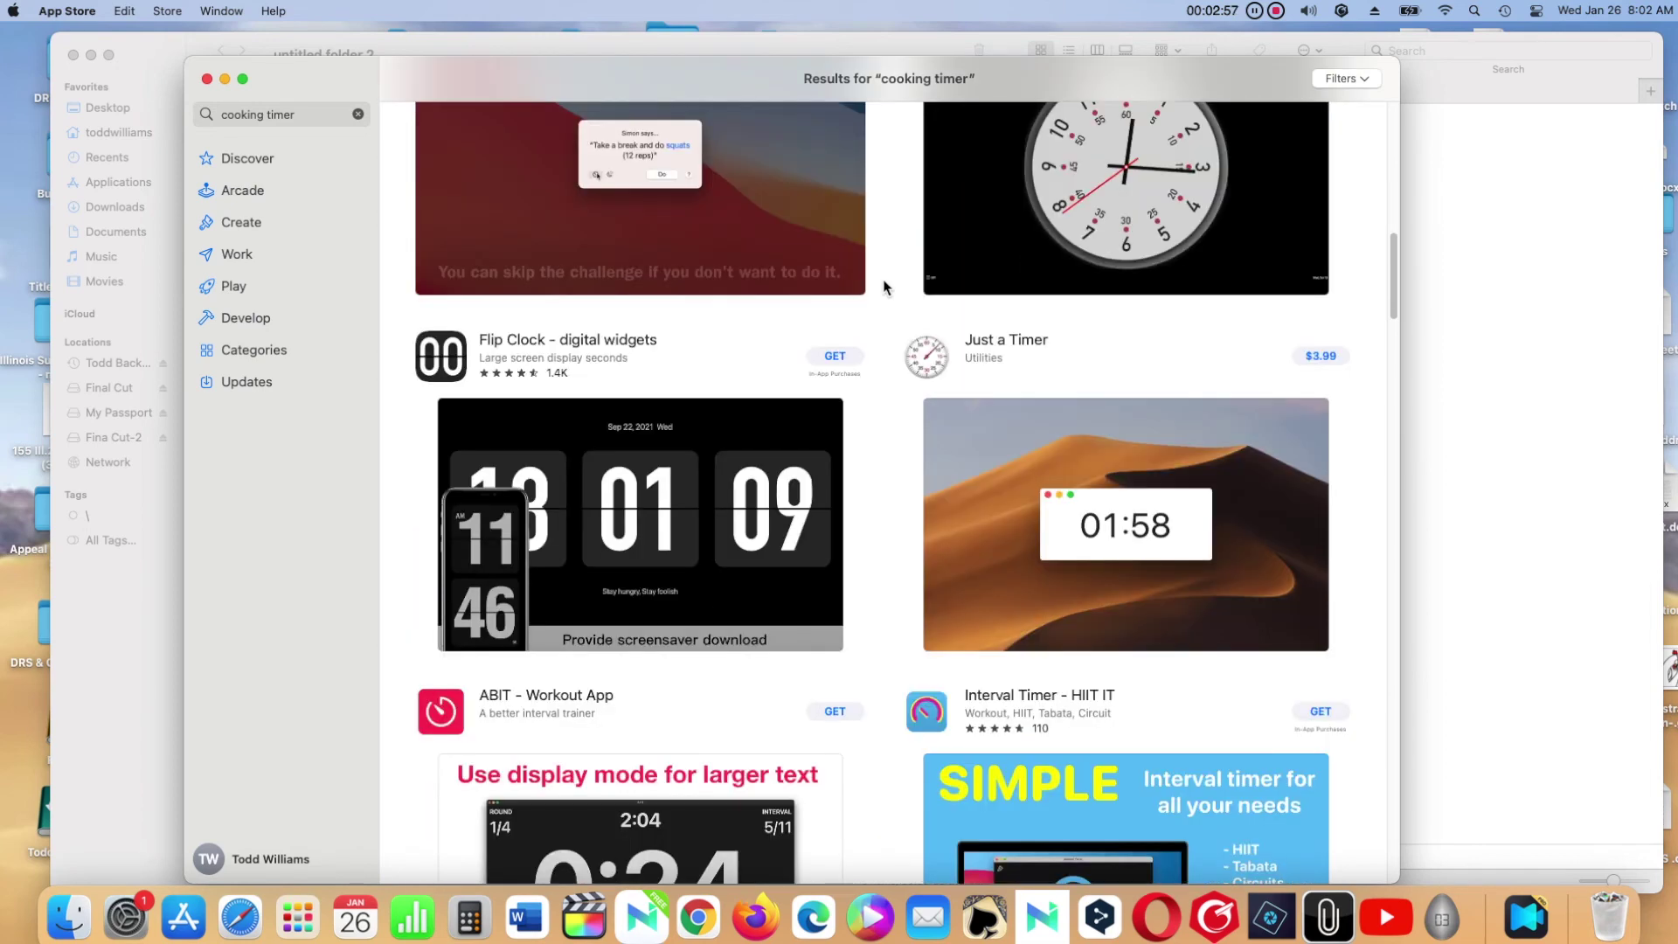
scroll(889, 287, down, 17)
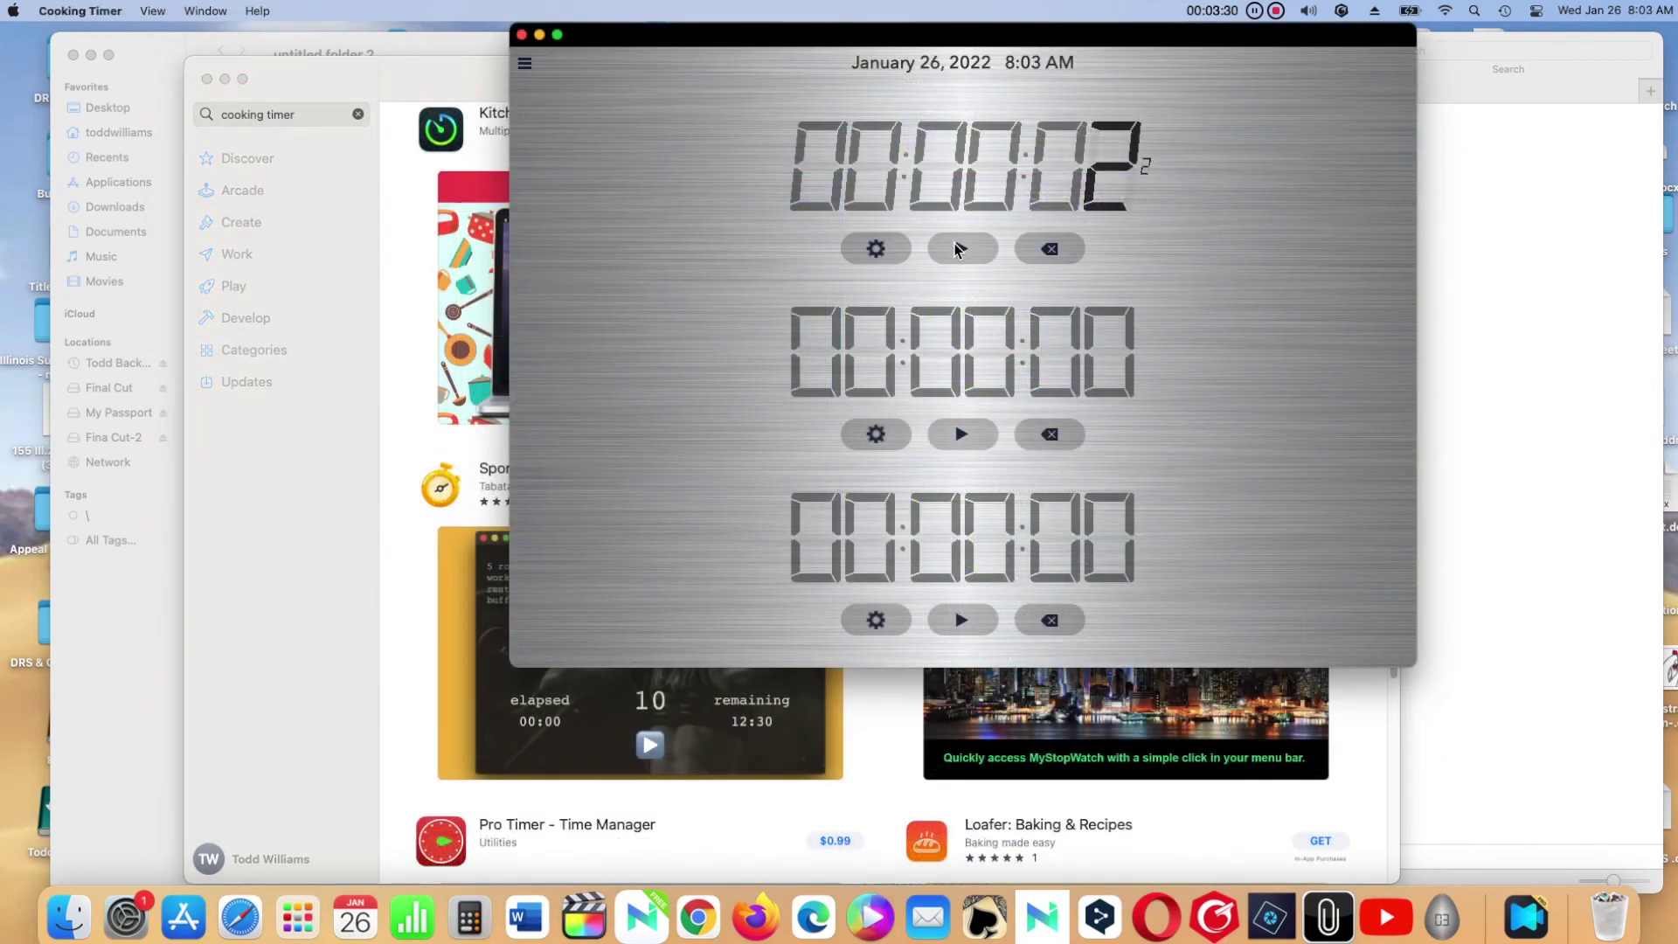
Step: In Cooking Timer, apply the 00:30:00 preset to the first timer, raise it to 34 minutes and start the countdown
click(906, 255)
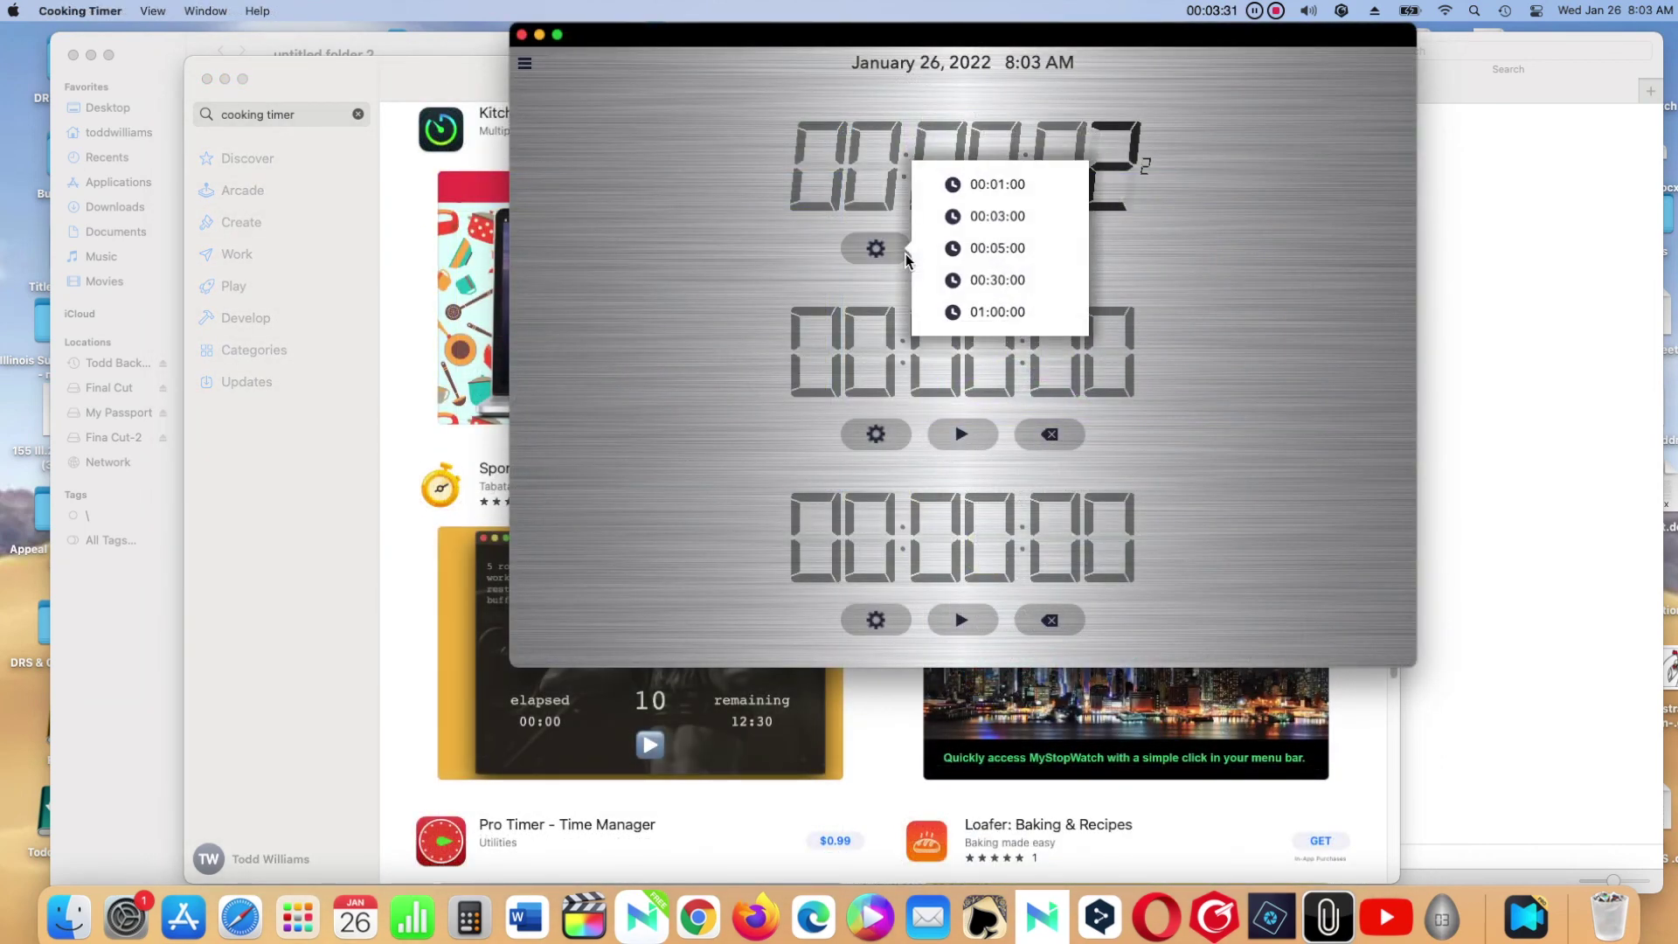
click(977, 280)
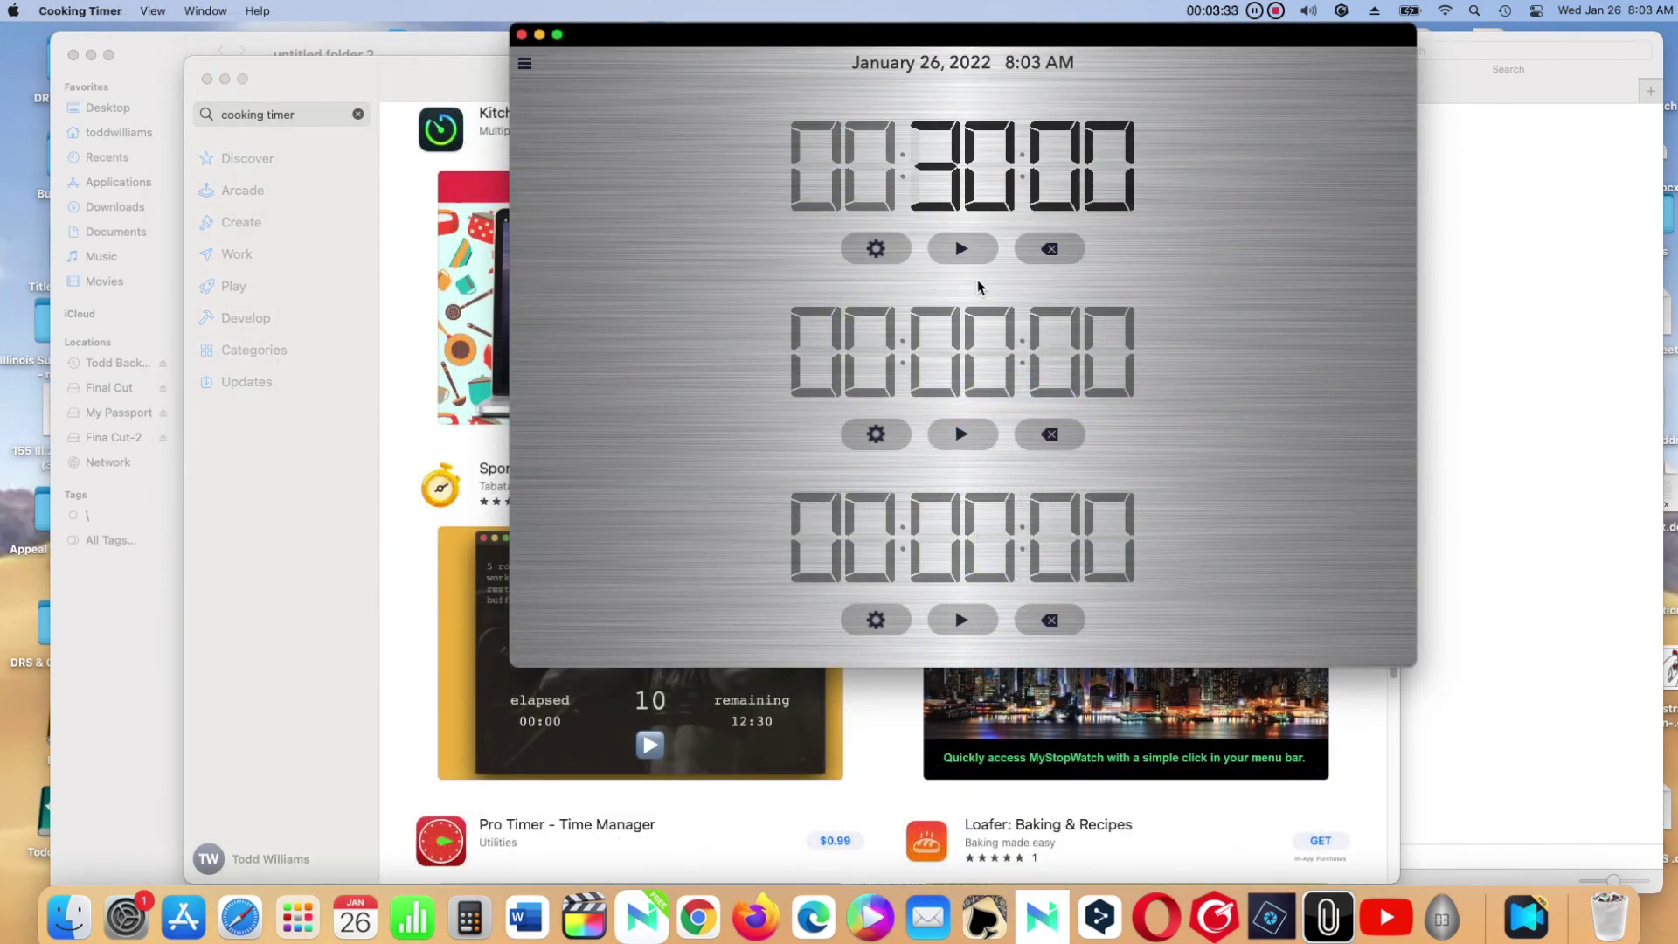
scroll(940, 218, up, 4)
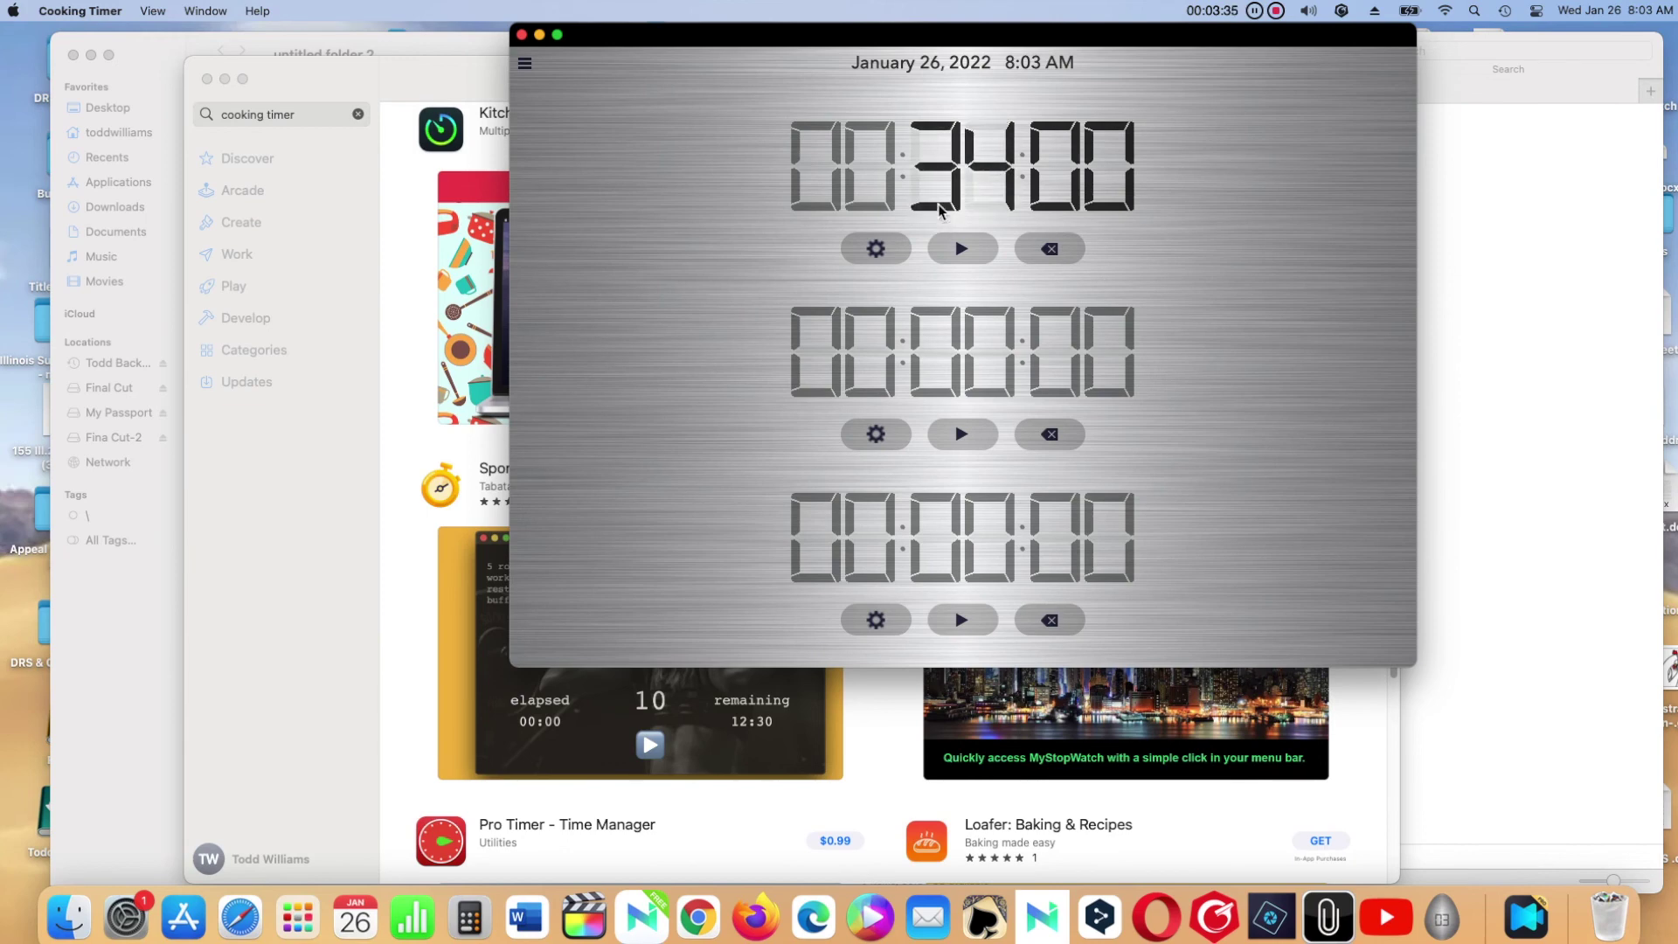
click(983, 250)
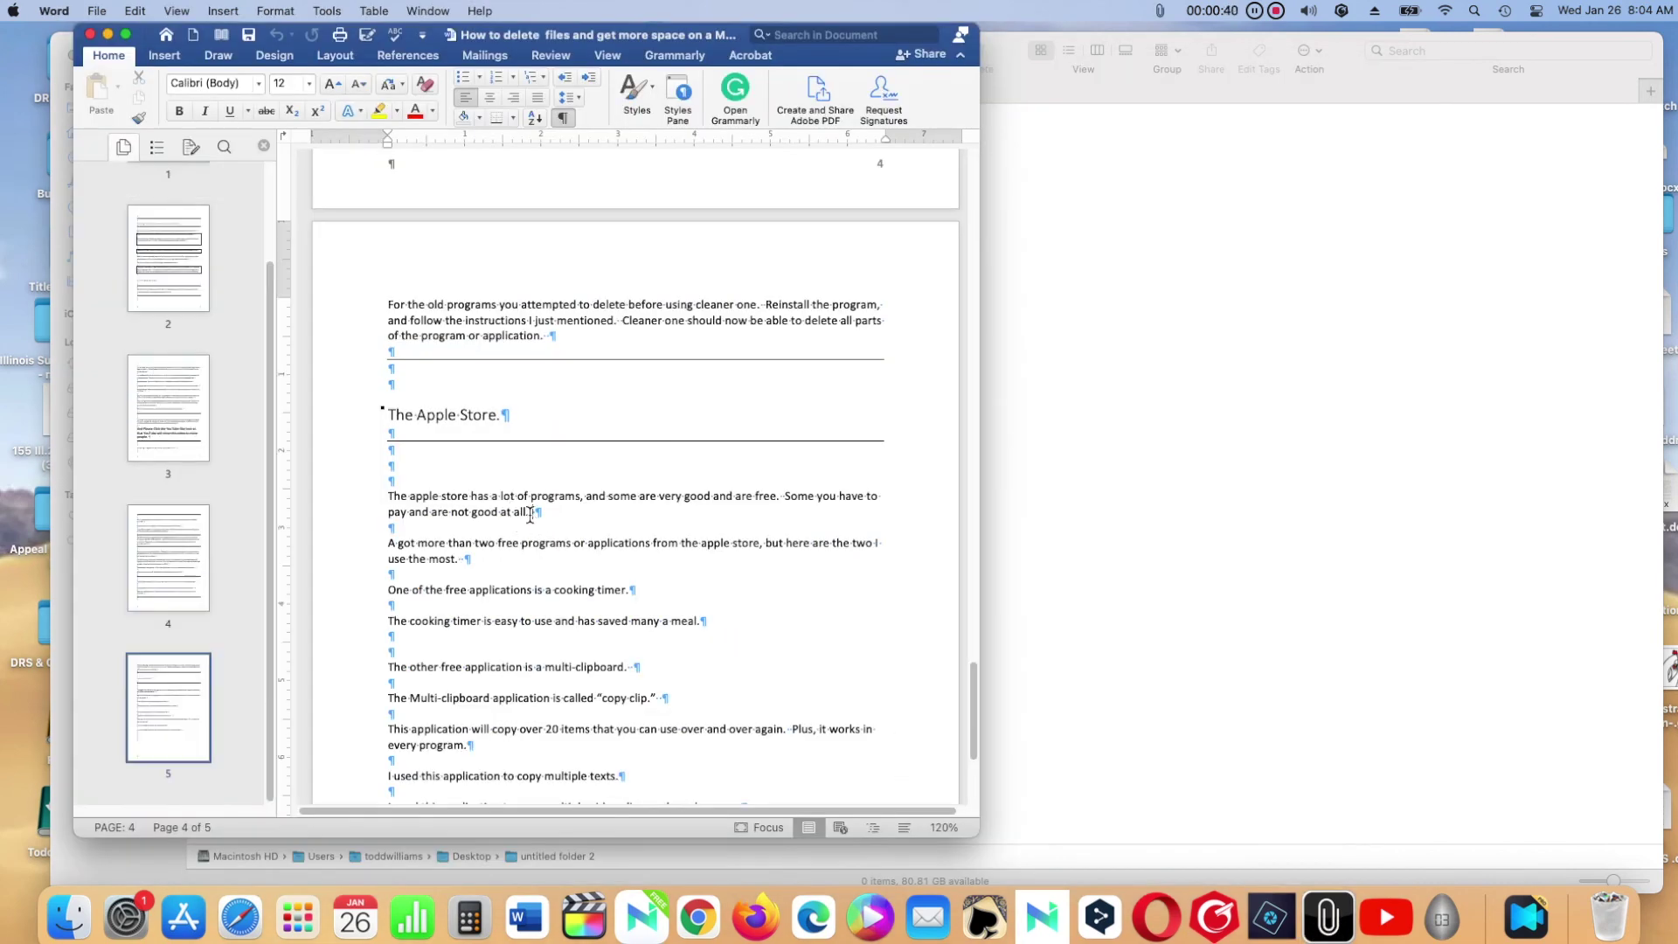
Step: In the Word script, copy the paragraph starting "The apple store has a lot of programs", followed by the one starting "For the old programs"
drag(538, 512, 389, 500)
right_click(399, 499)
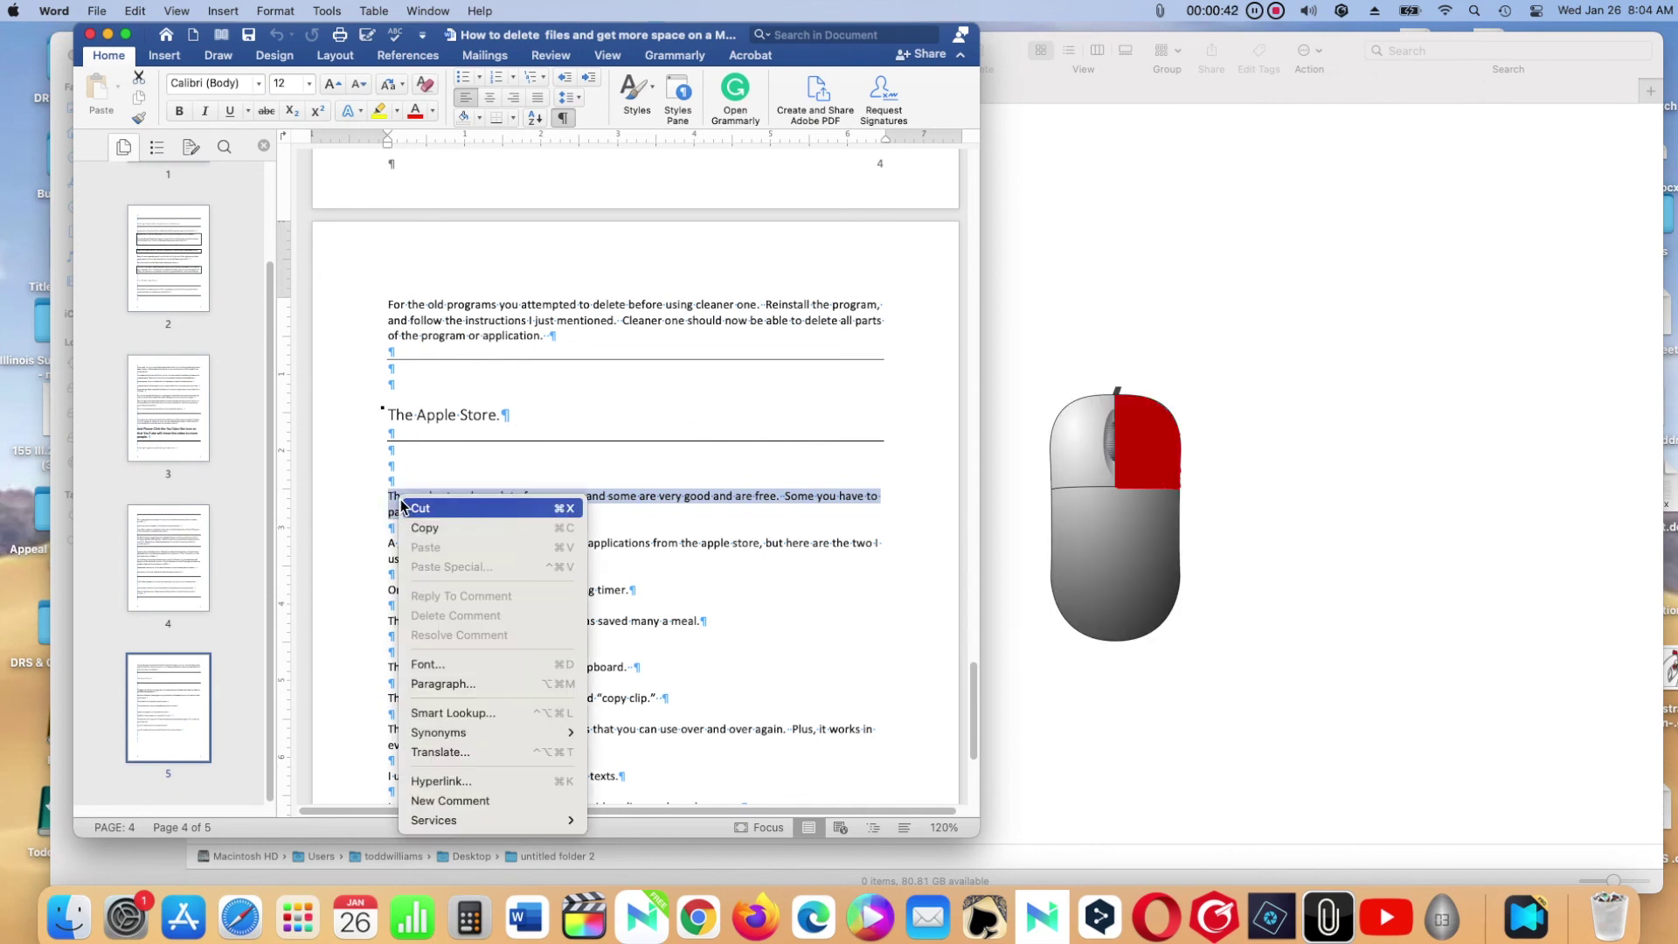
click(548, 531)
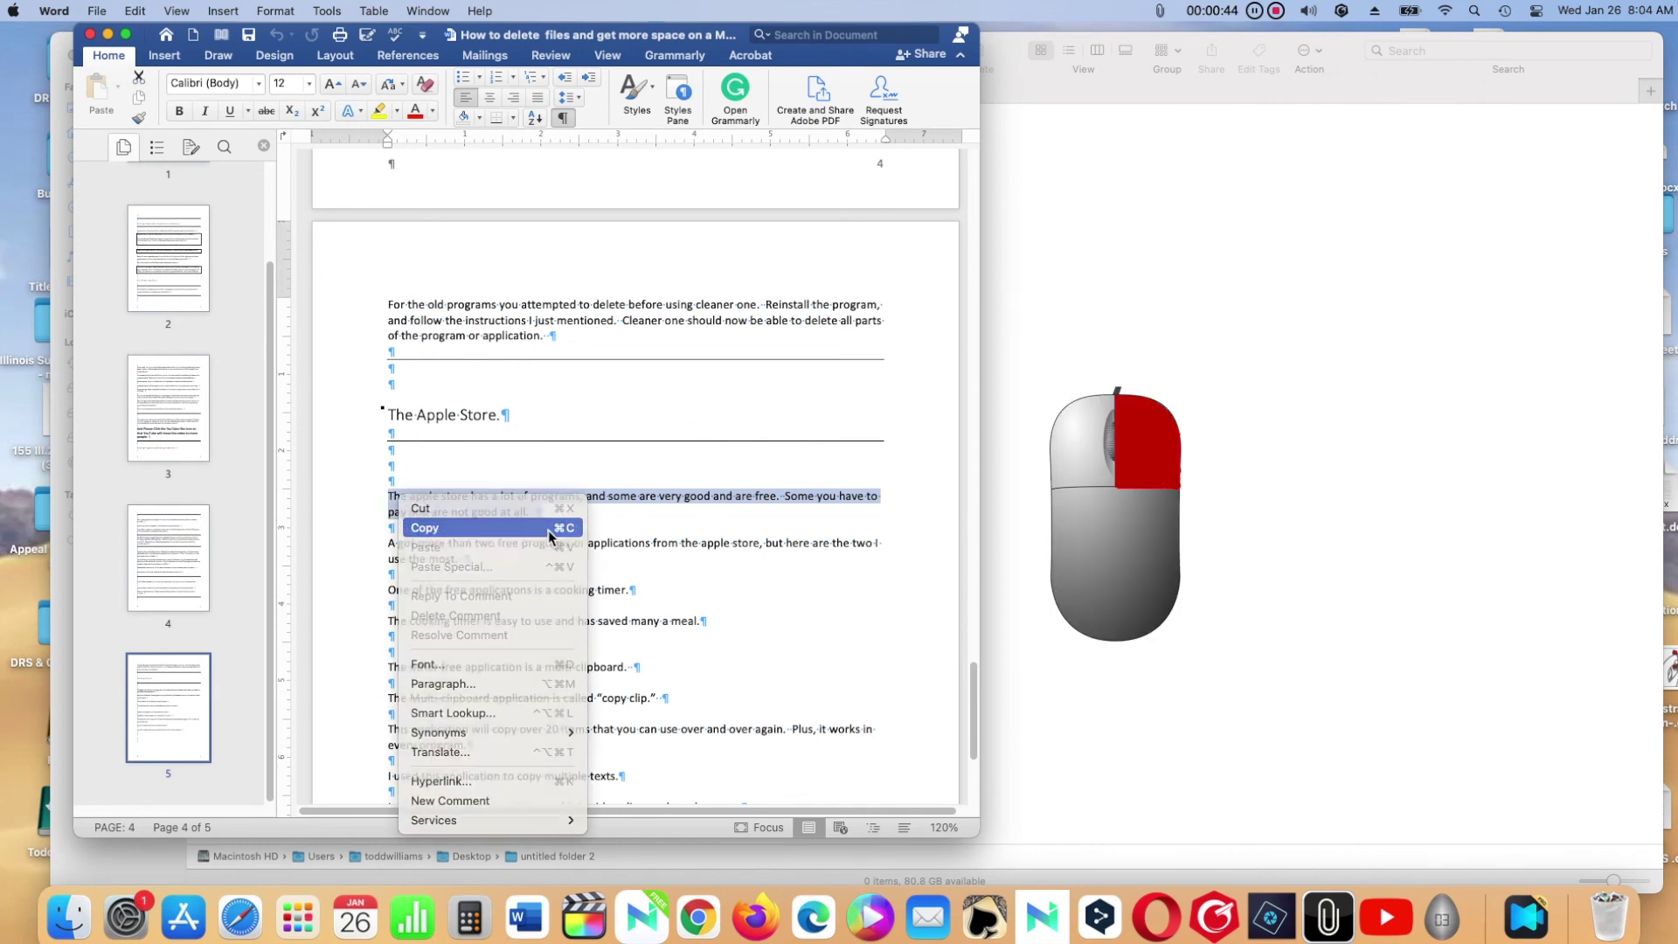
drag(542, 341, 375, 307)
right_click(429, 315)
click(446, 348)
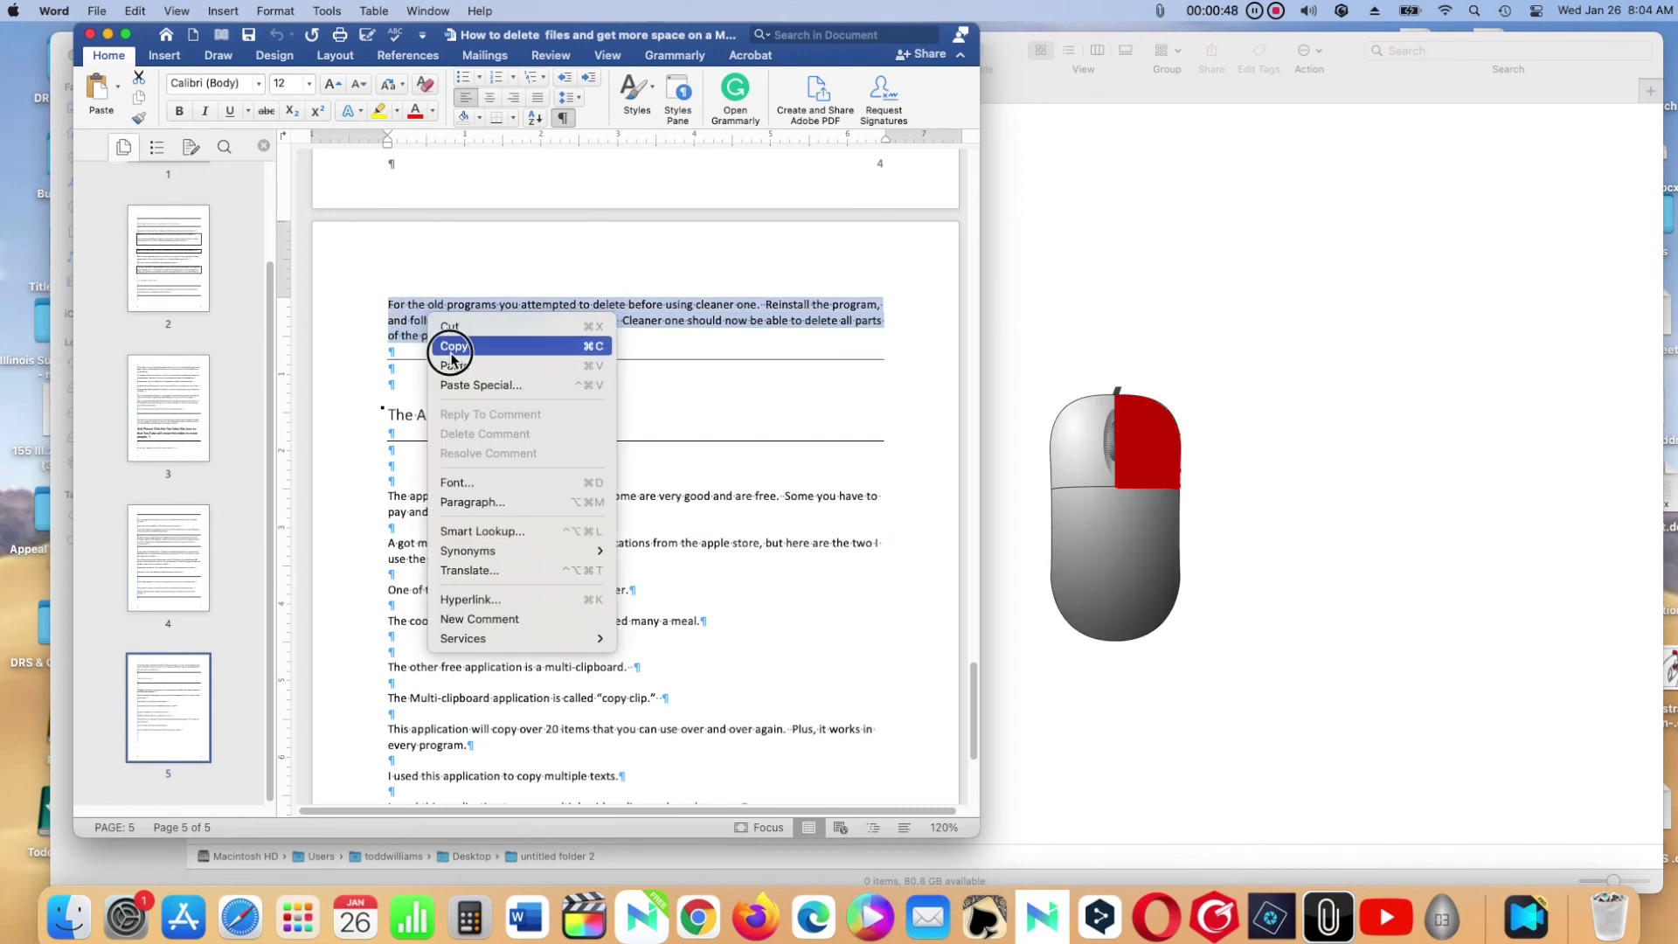
Step: Create a blank Word document, add seven empty lines and place the cursor three lines above the last one
click(194, 37)
key(Return)
key(Return)
key(Return)
key(Return)
key(Return)
key(Return)
key(Return)
key(Up)
key(Up)
key(Up)
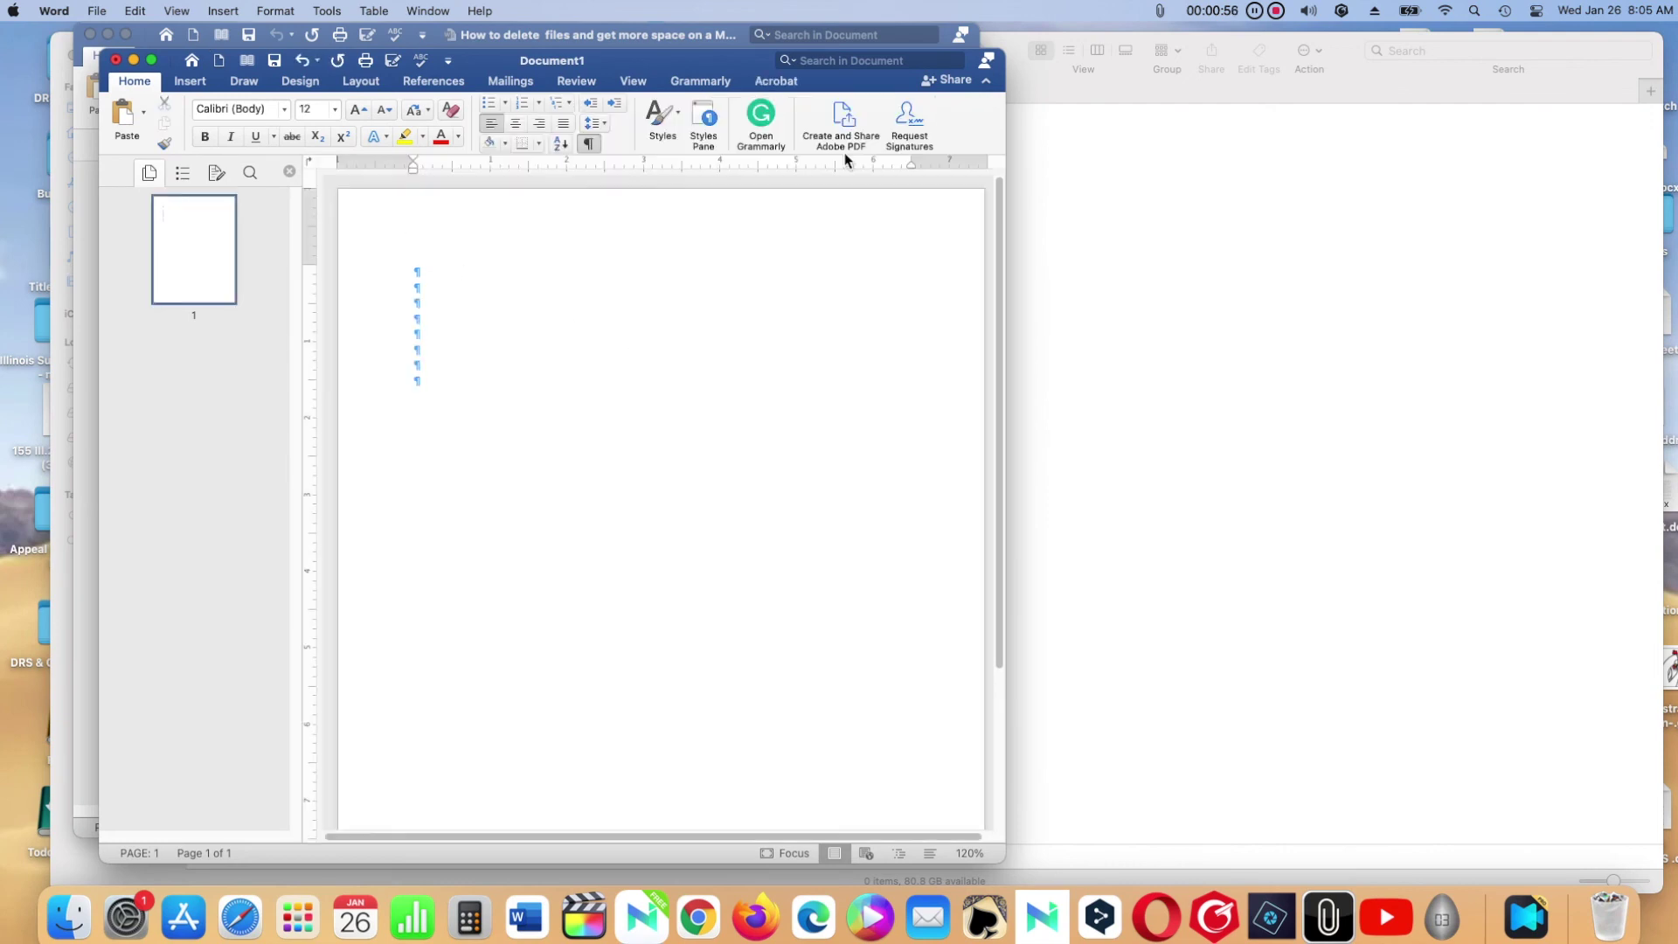
Step: Pick the "The apple store has a lot of programs" clip from the clipboard history and paste it on the sixth line
click(1162, 18)
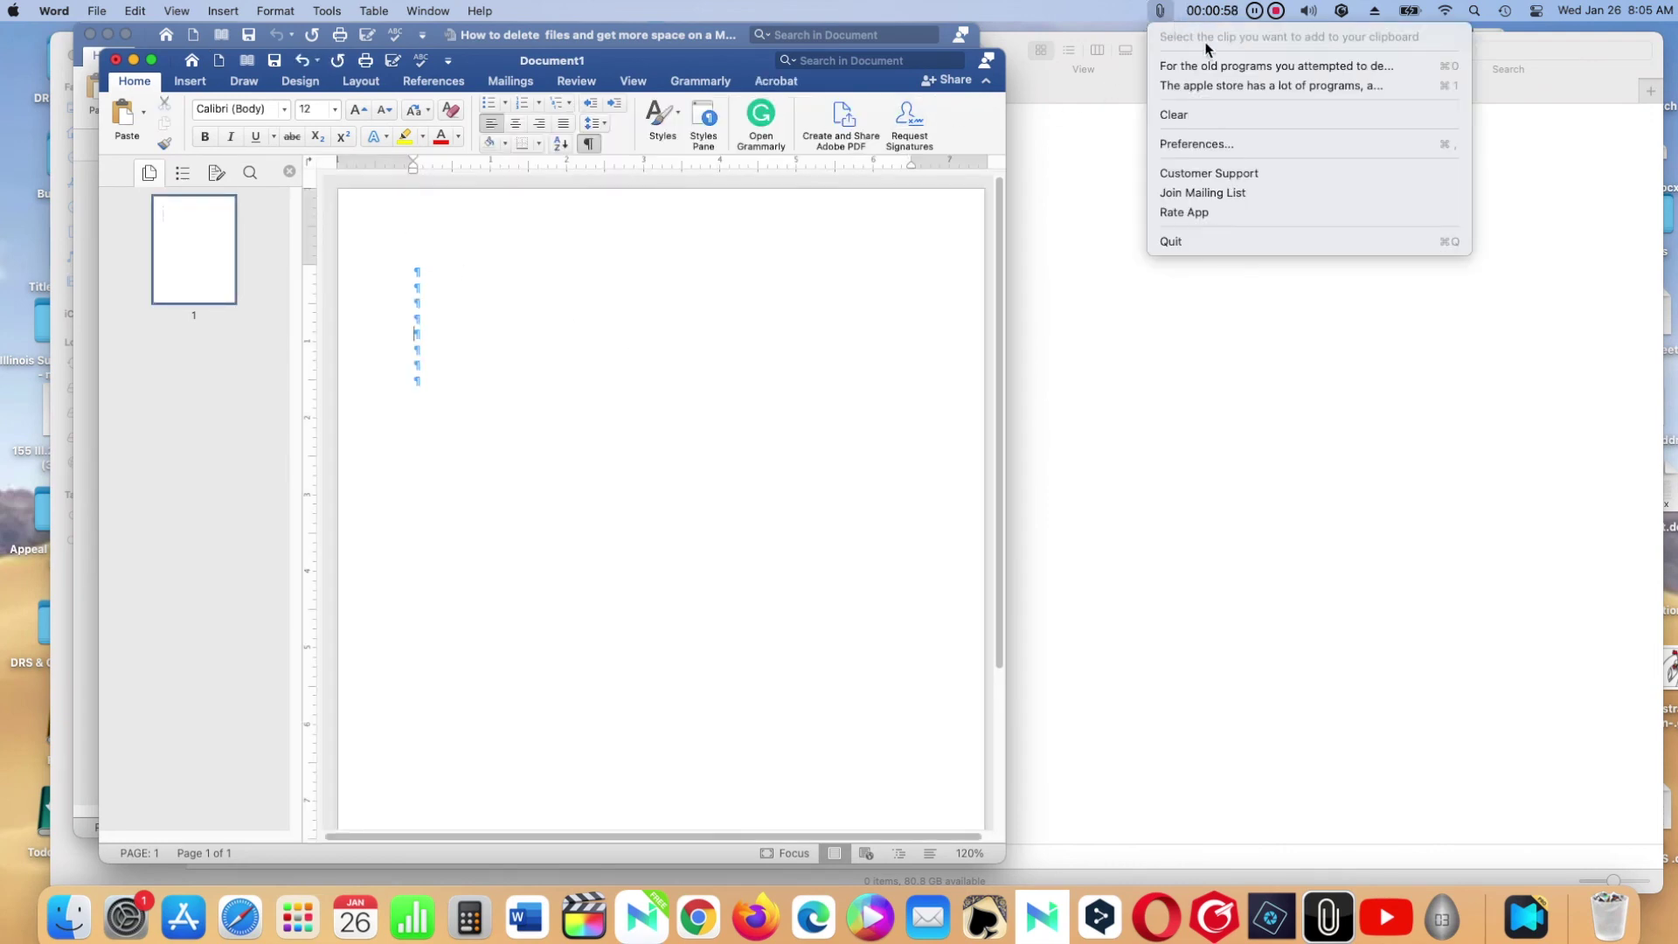
click(1390, 90)
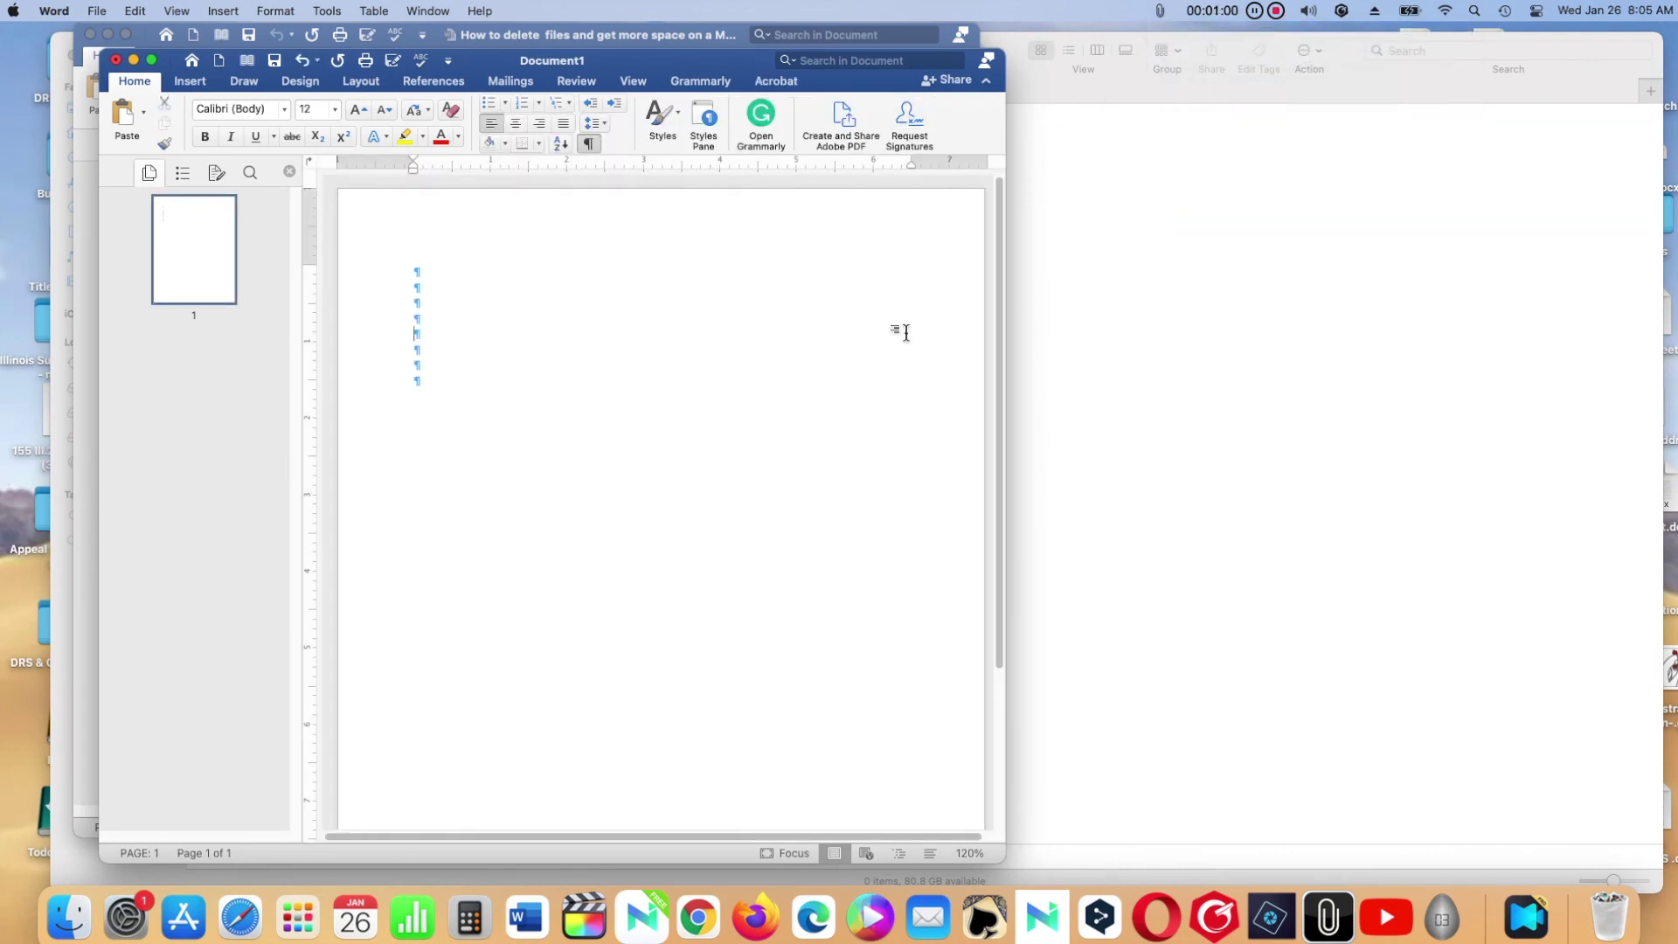
right_click(435, 353)
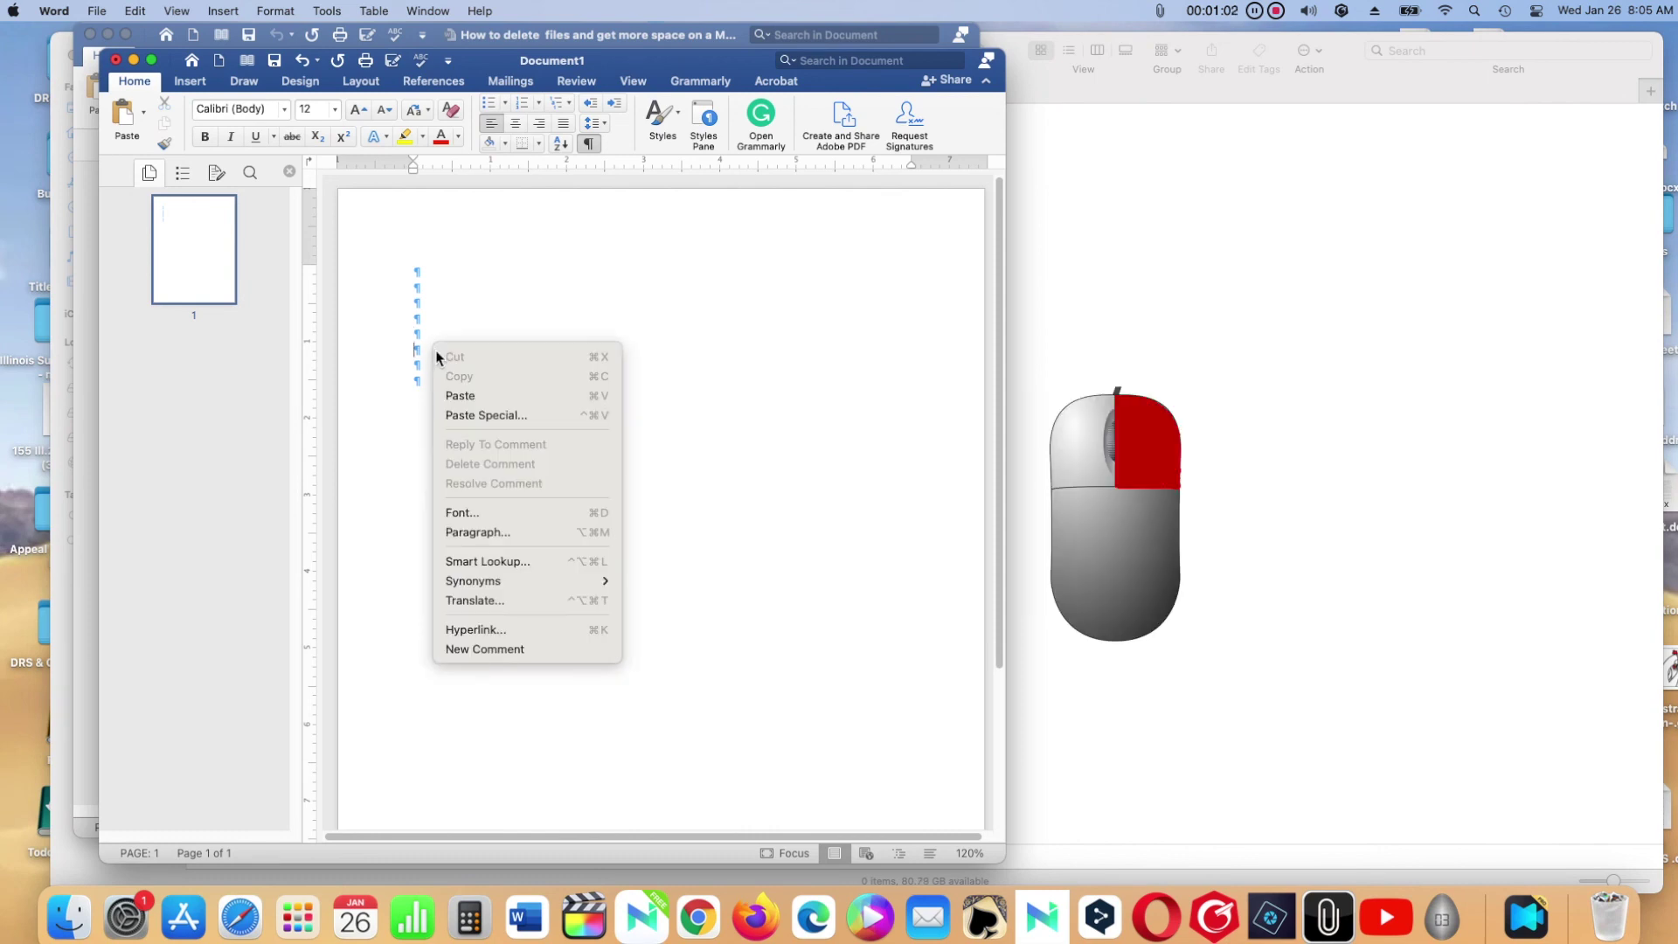
click(488, 405)
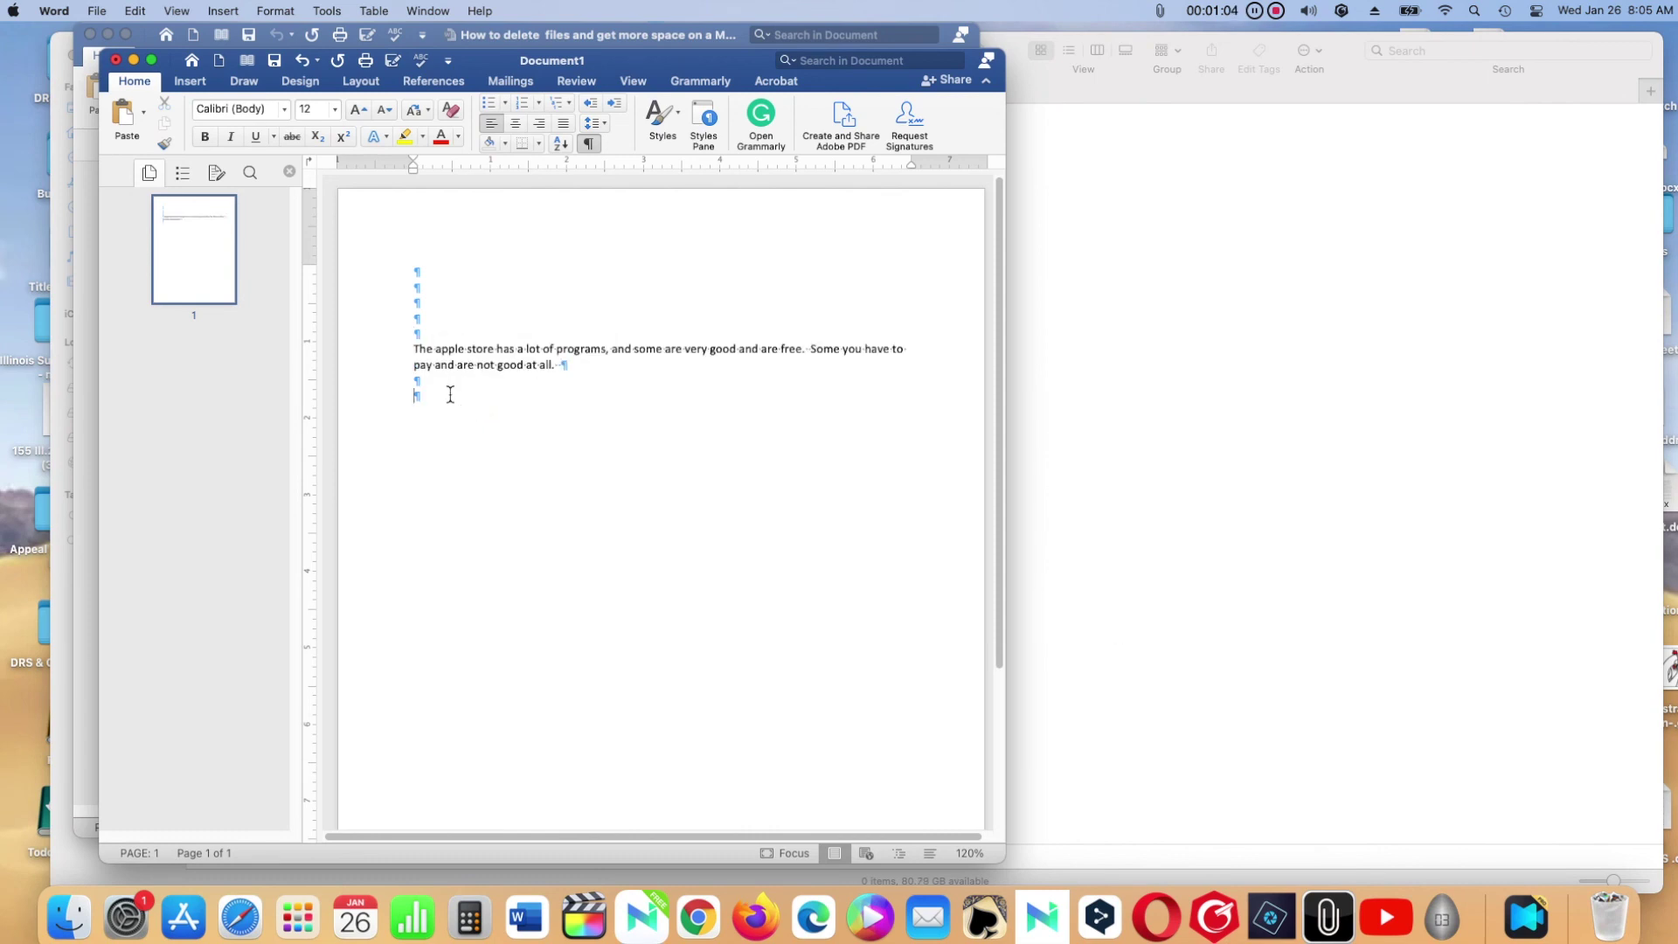
Step: Add blank lines below the pasted paragraph and paste the "For the old programs you attempted to delete" clip from the clipboard history
key(Return)
key(Return)
key(Return)
click(1162, 12)
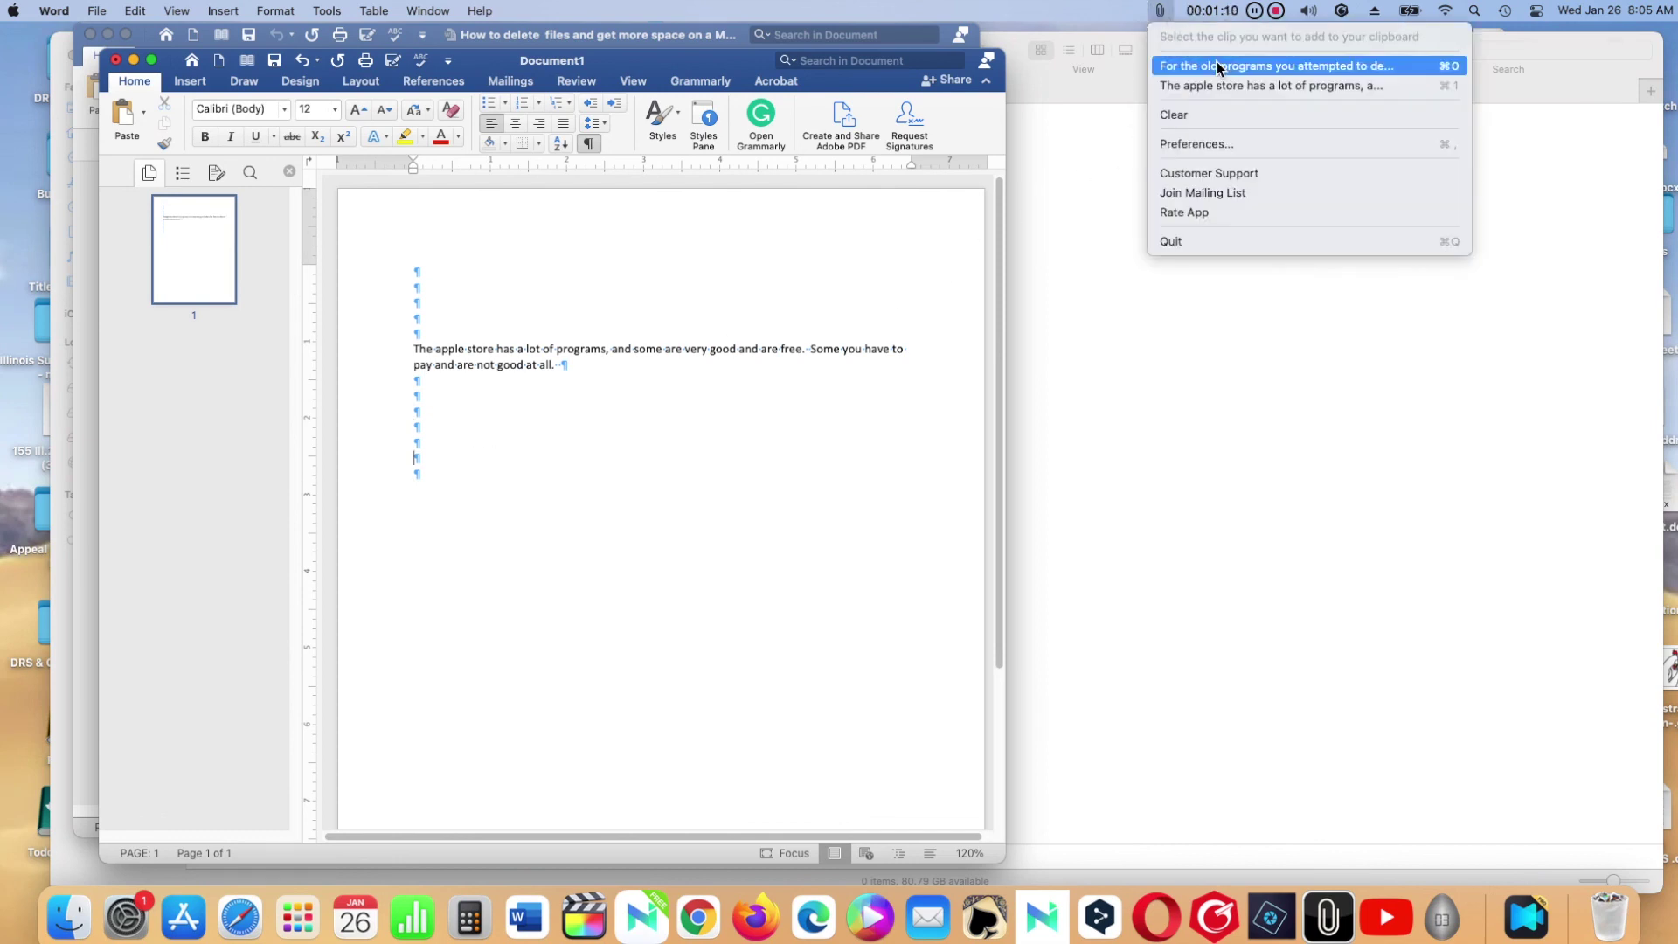
click(1409, 67)
right_click(417, 443)
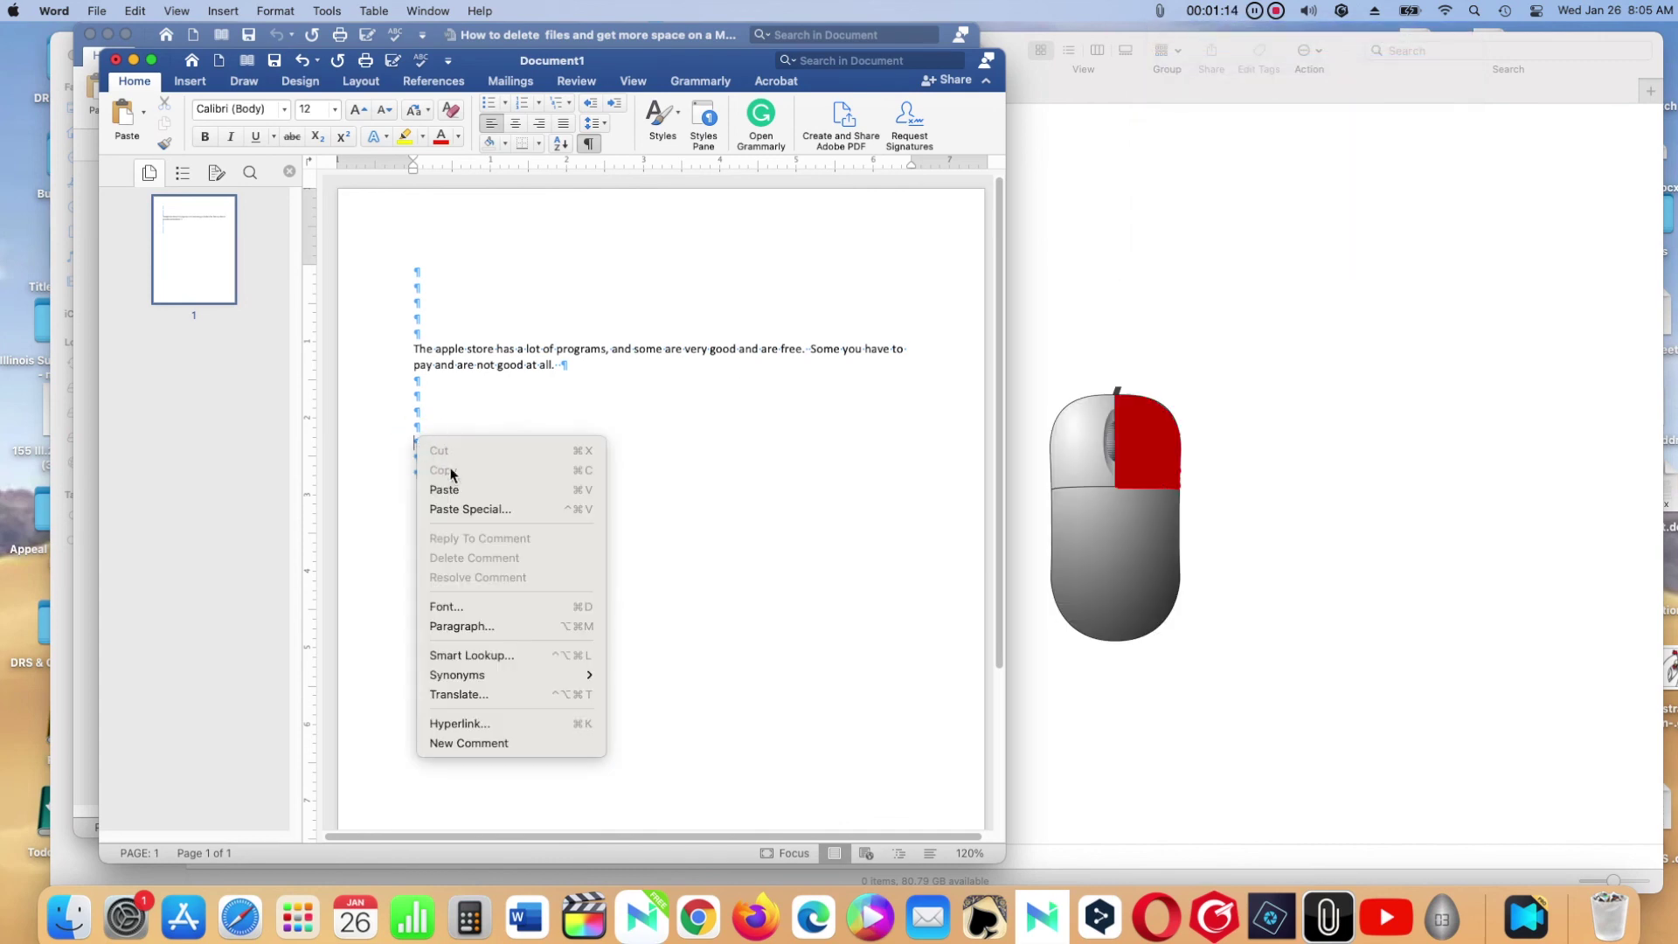
click(464, 489)
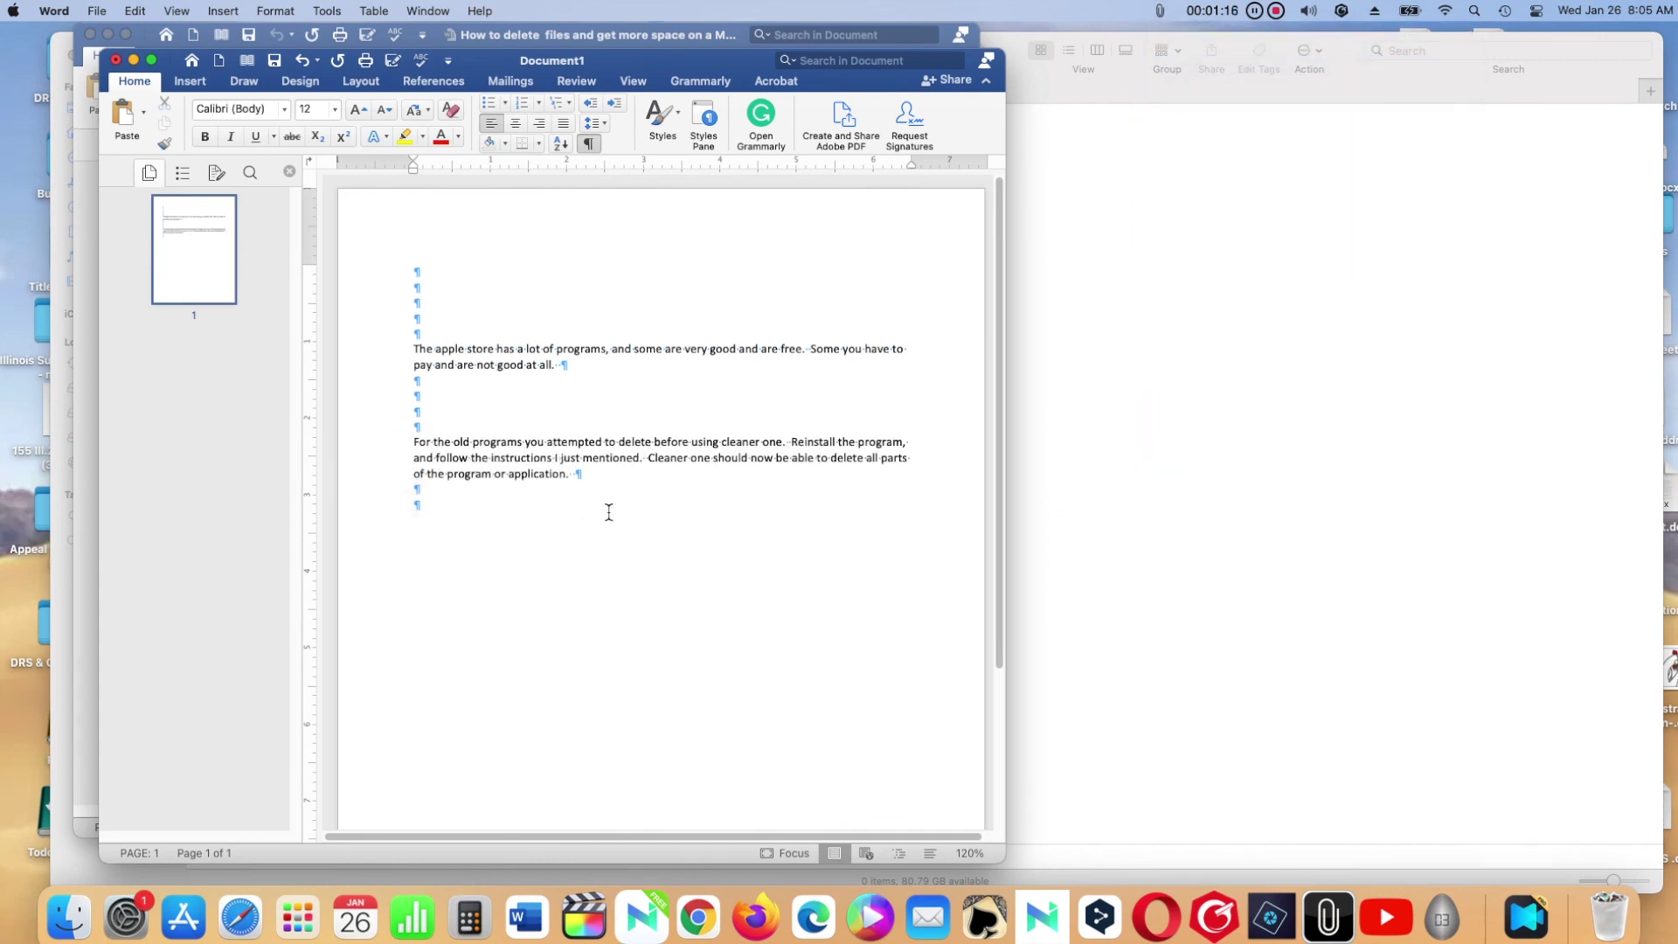